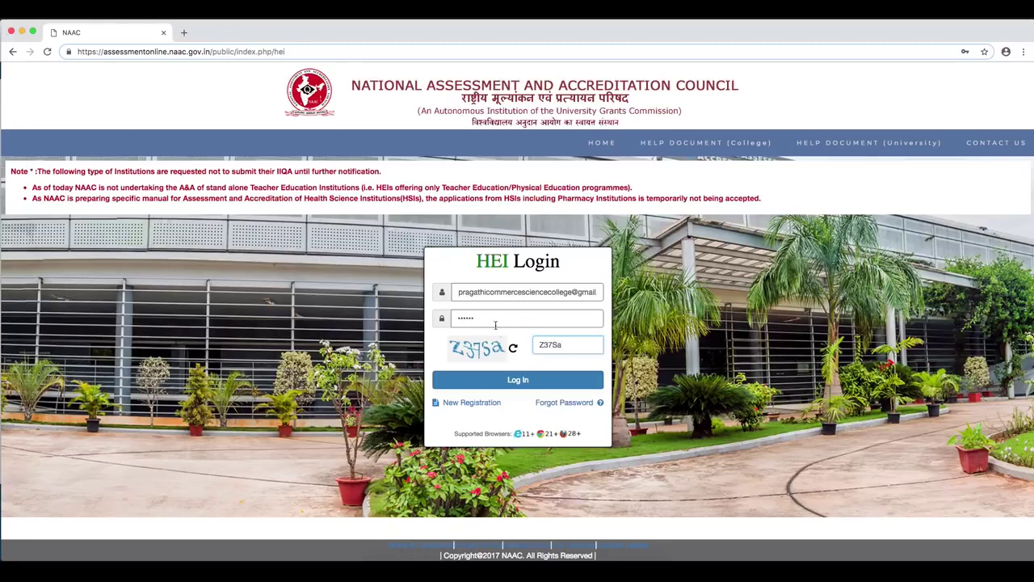
- Sign in to the HEI portal with the institution's e-mail, password and captcha
left_click(511, 380)
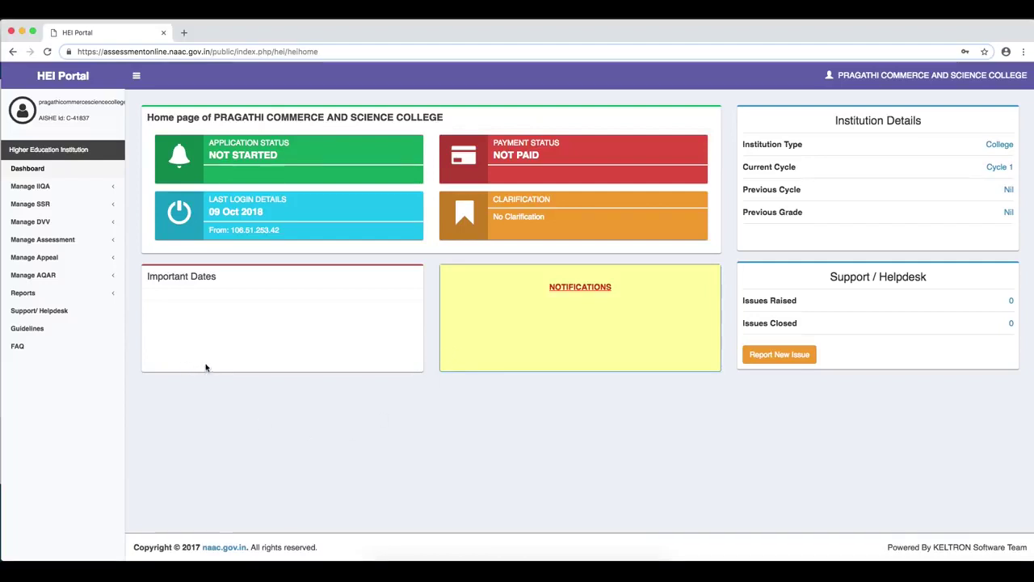
- Open Prepare IIQA from the Manage IIQA sidebar menu
left_click(32, 187)
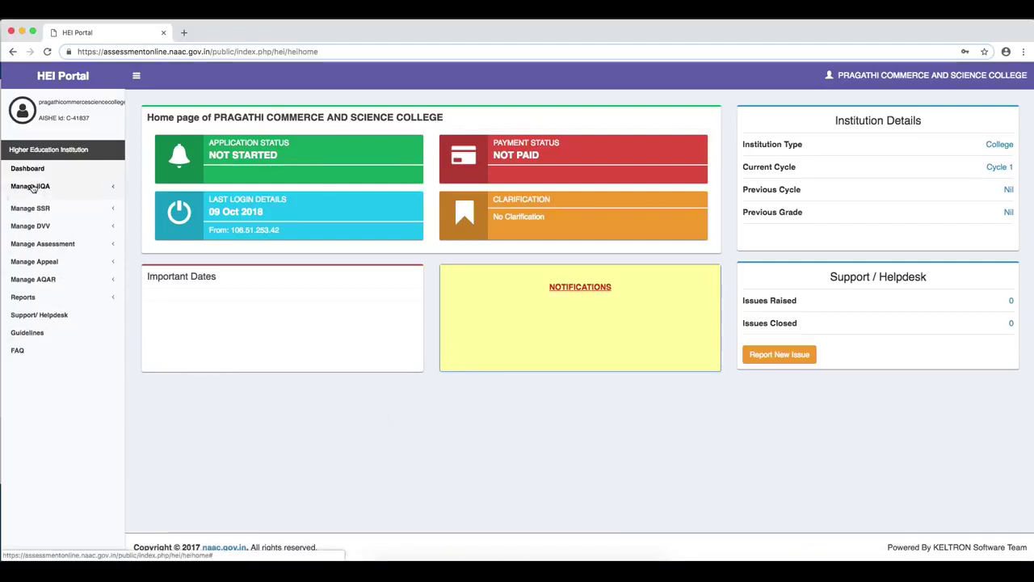
left_click(32, 206)
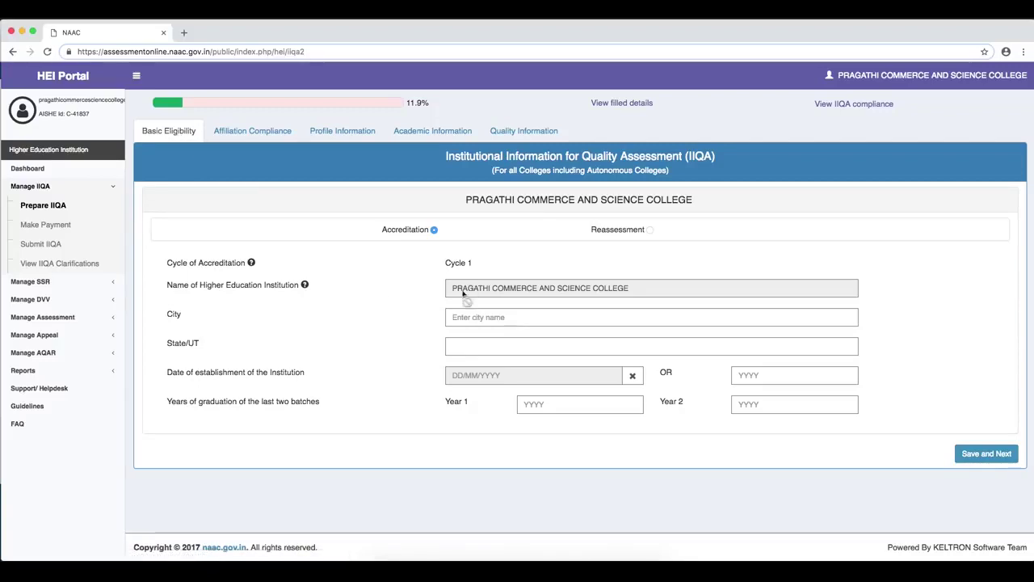
left_click(240, 135)
left_click(326, 134)
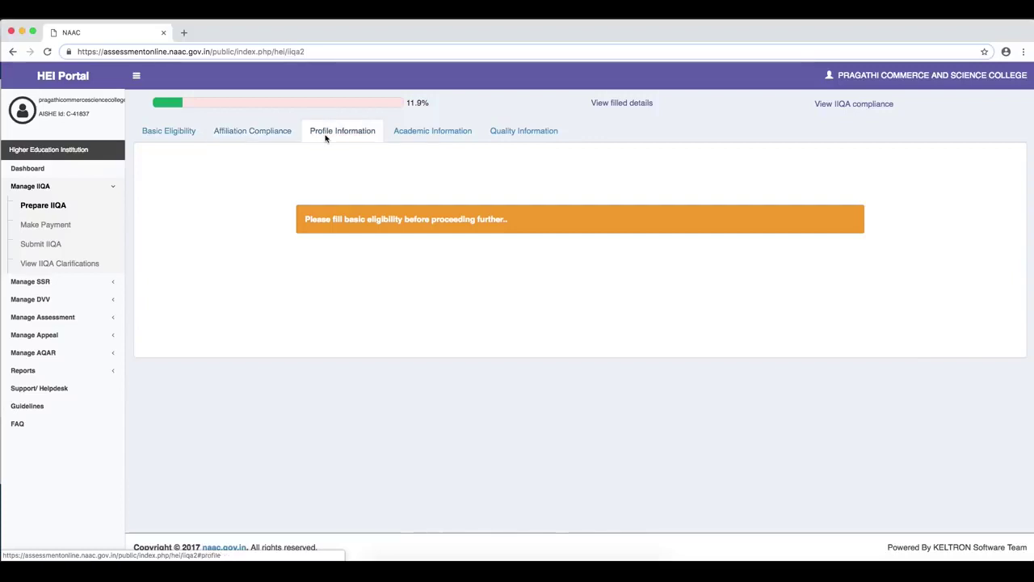
left_click(415, 138)
left_click(512, 134)
left_click(172, 134)
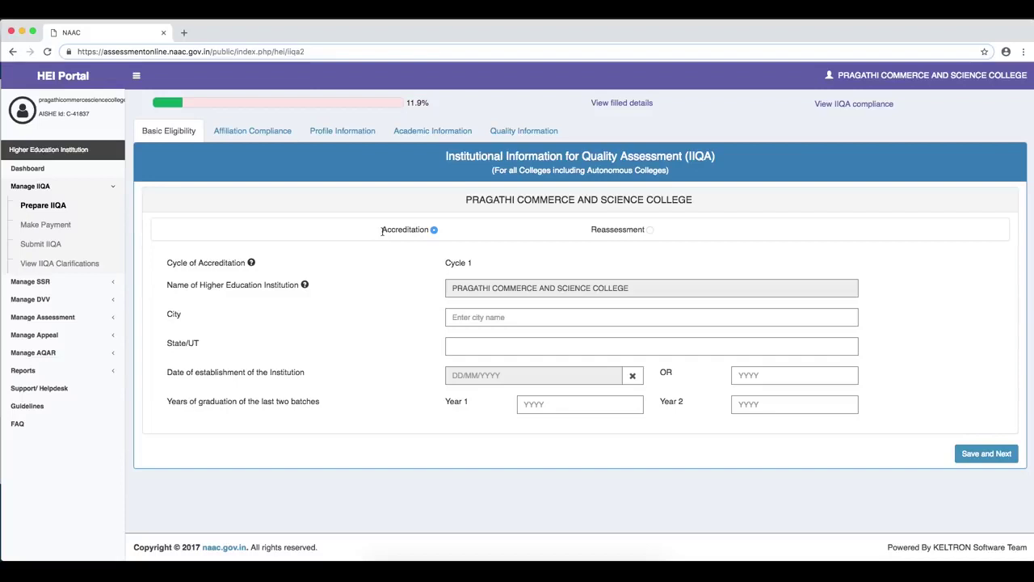
left_click_drag(382, 231, 429, 232)
left_click_drag(593, 229, 623, 235)
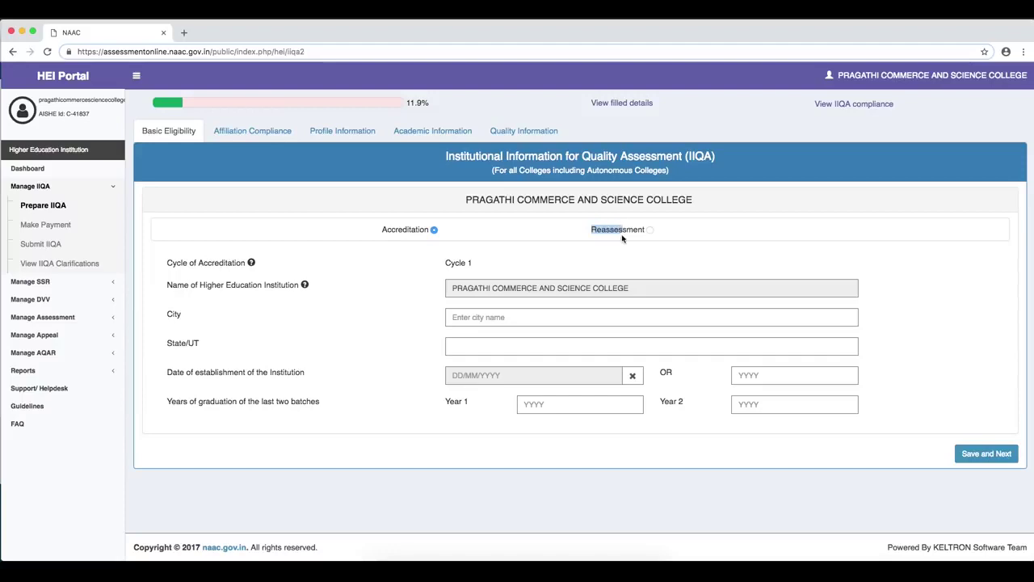
left_click(570, 240)
left_click_drag(198, 262, 259, 263)
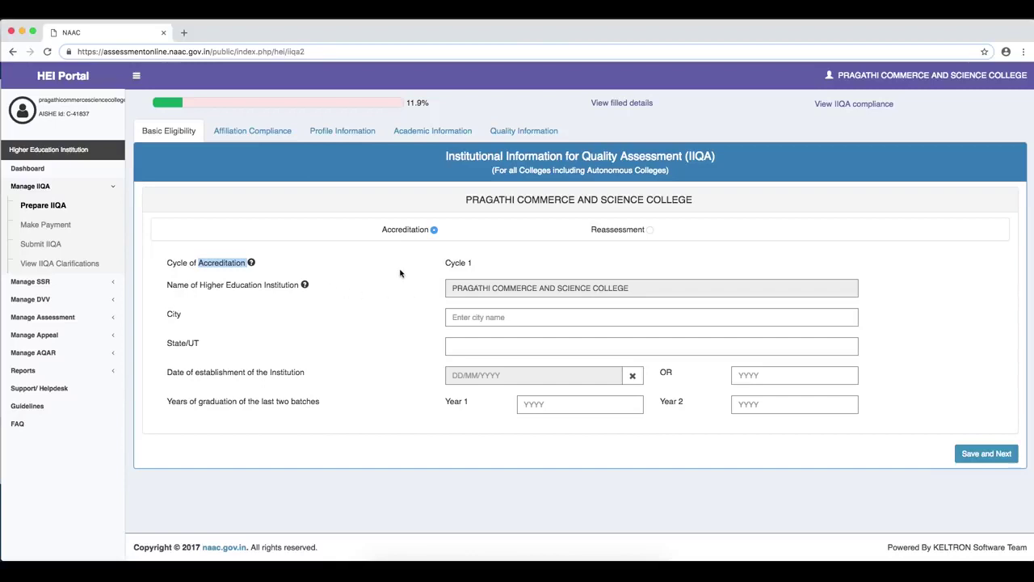
left_click(451, 264)
left_click_drag(450, 263, 473, 264)
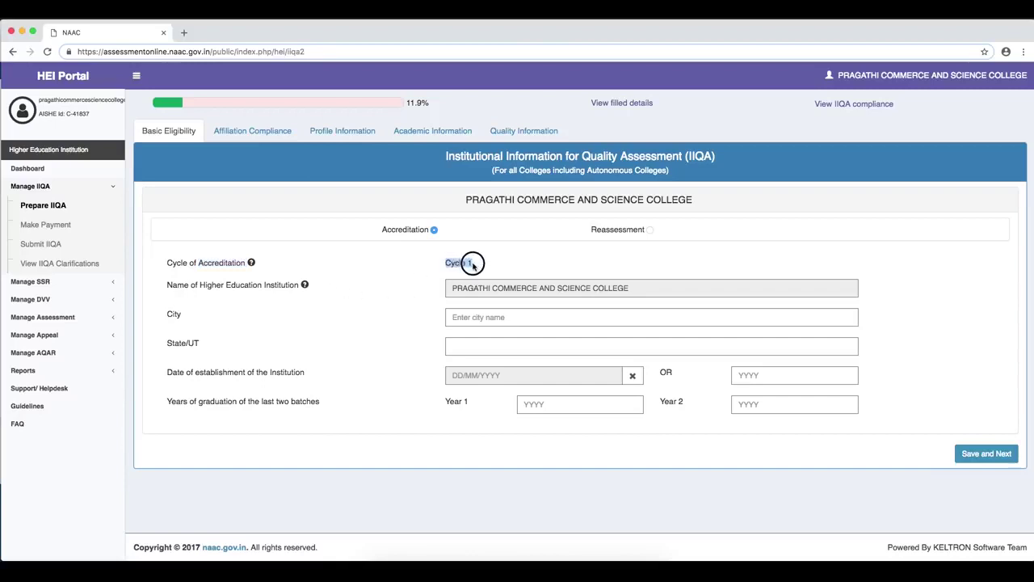
left_click(483, 263)
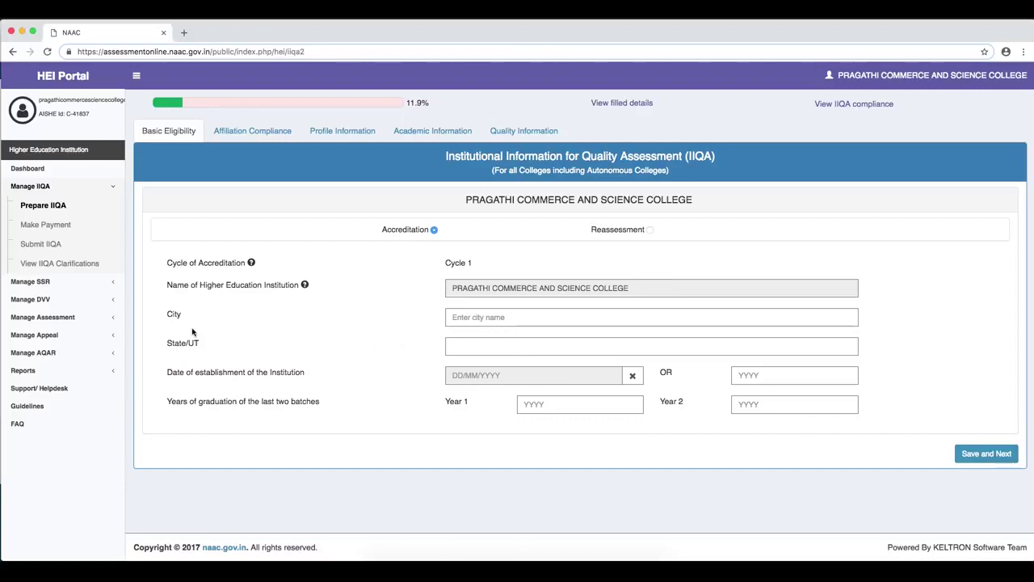
- Enter city Bangalore and state Karnataka
left_click(490, 317)
type("Bangalore")
key("Tab")
type("Karnataka")
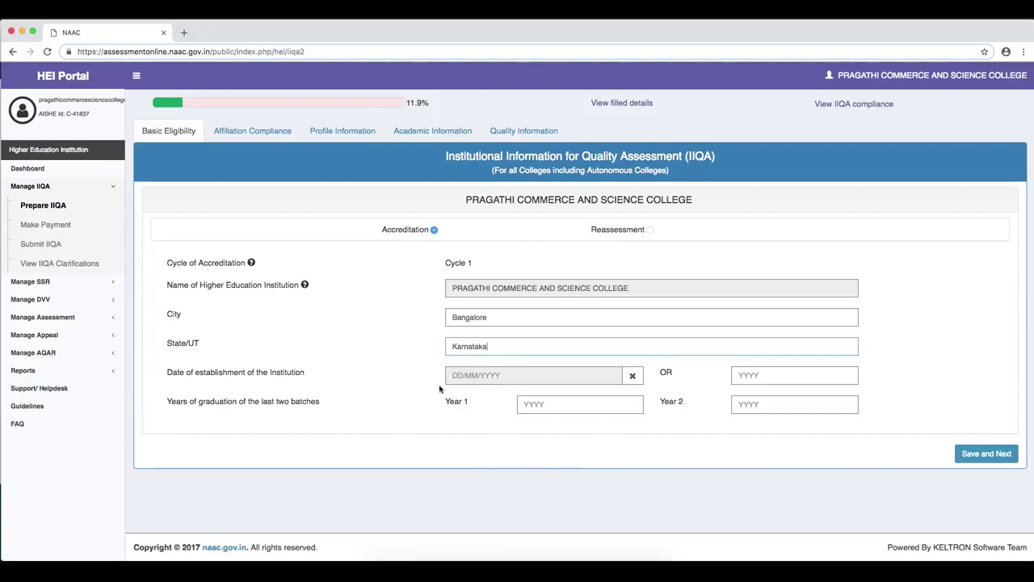
- Set establishment date 12/01/2010 and graduation years 2017 and 2018
left_click(743, 375)
type("2010")
left_click(555, 378)
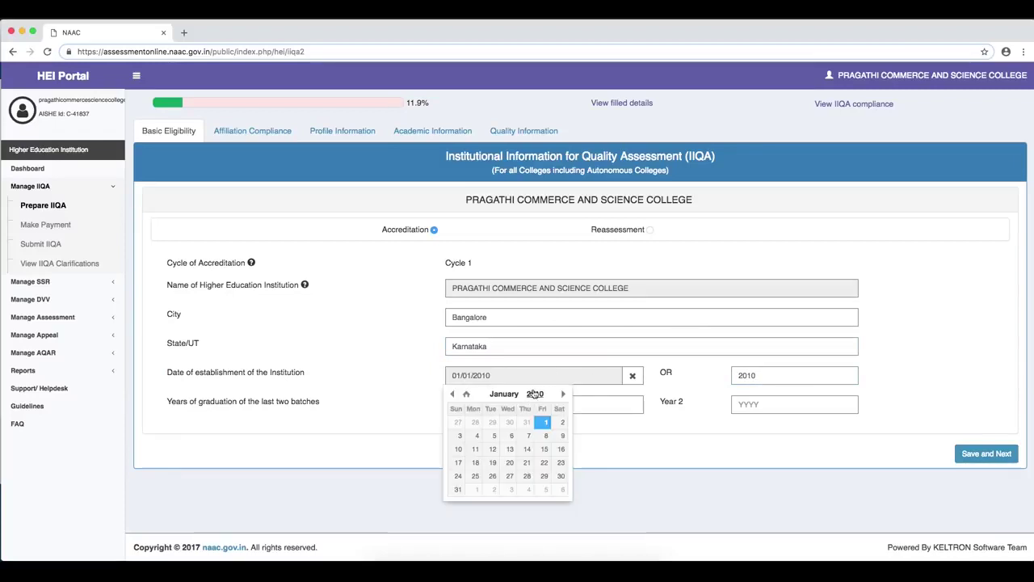
left_click(492, 449)
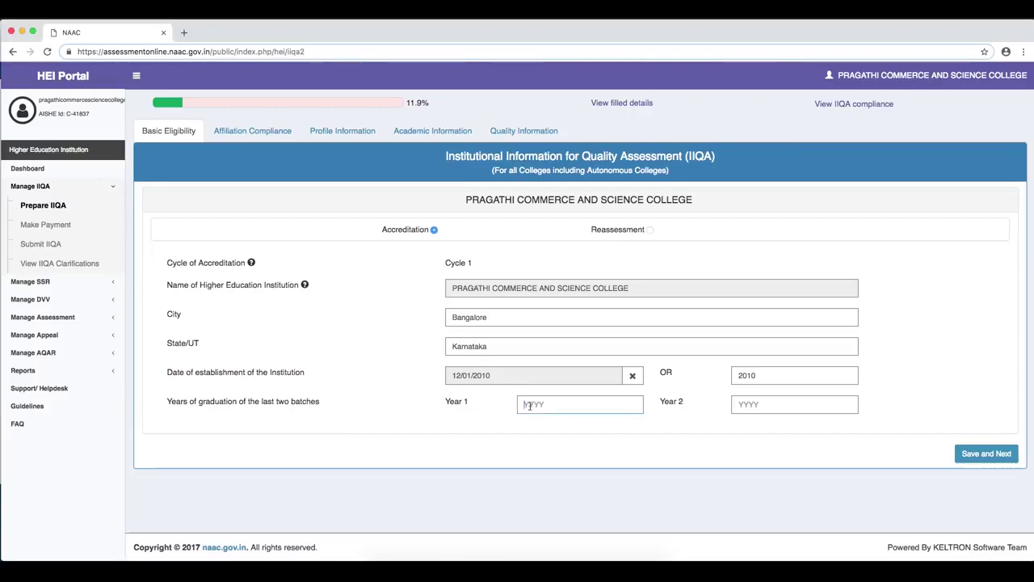
type("20")
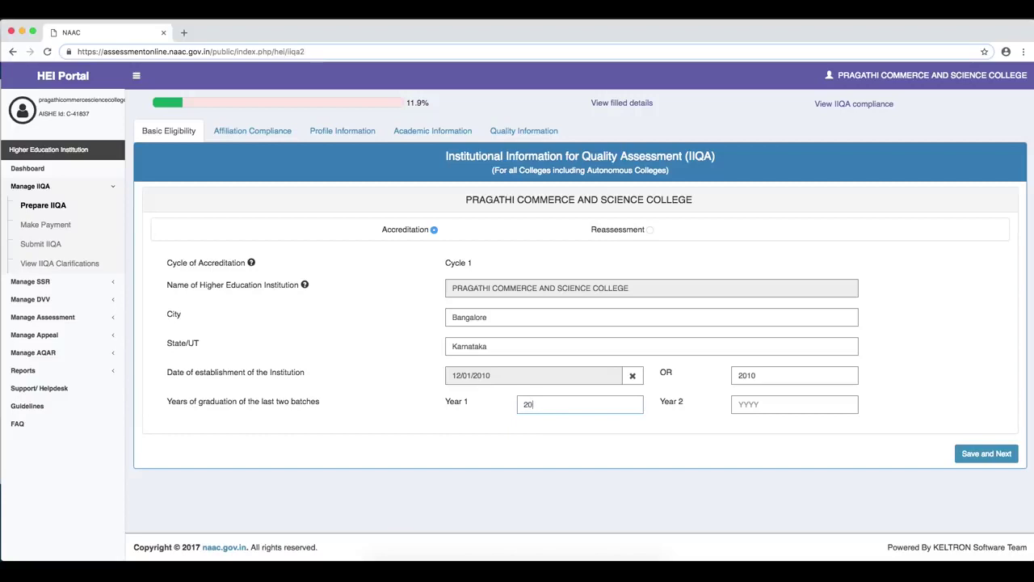
type("17")
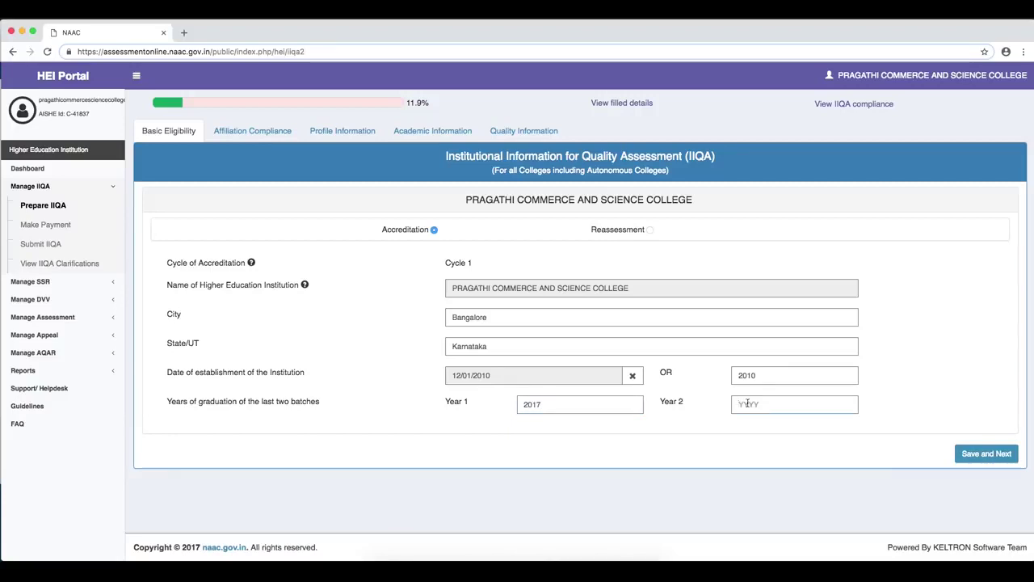
type("2018")
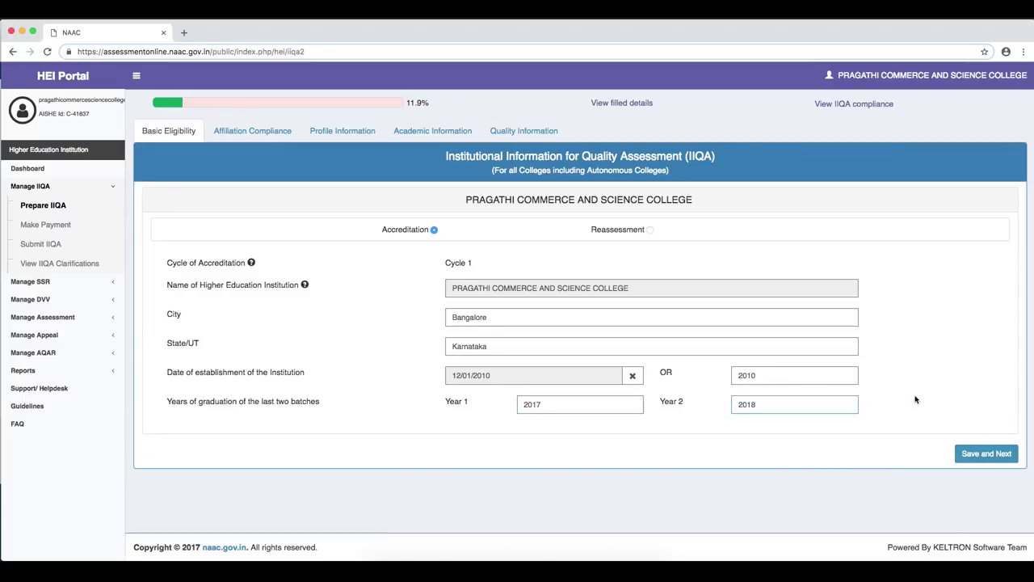
- Save the Basic Eligibility details and acknowledge the success message
left_click(966, 455)
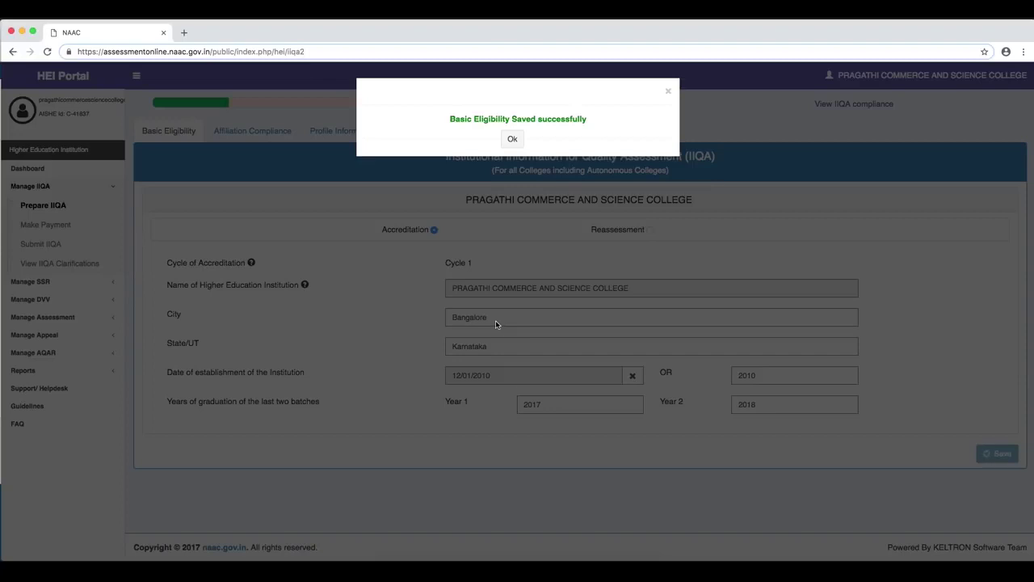
left_click(512, 139)
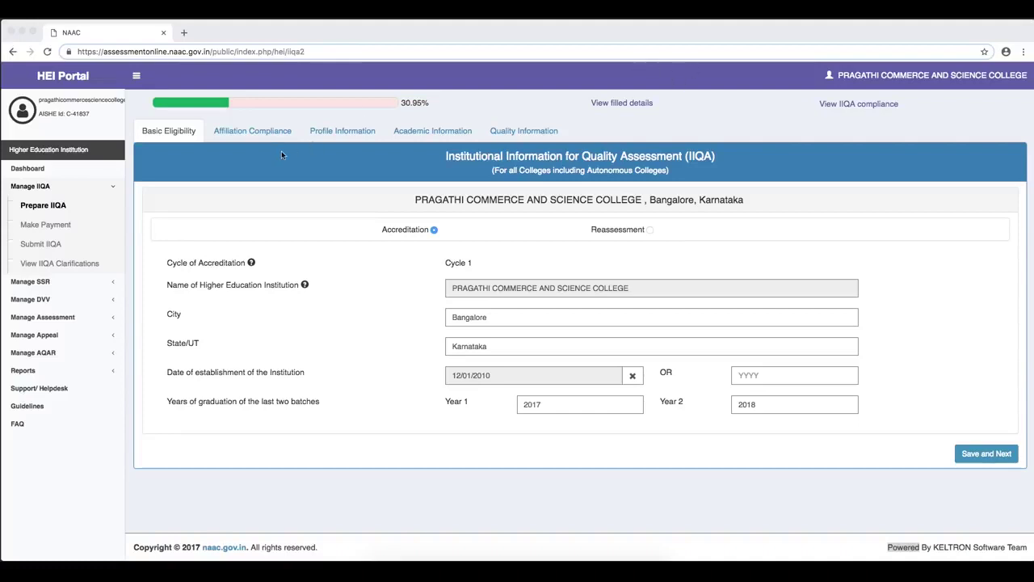
- Mark the college as affiliated and add Karnataka, Bangalore University as an affiliating university
left_click(251, 132)
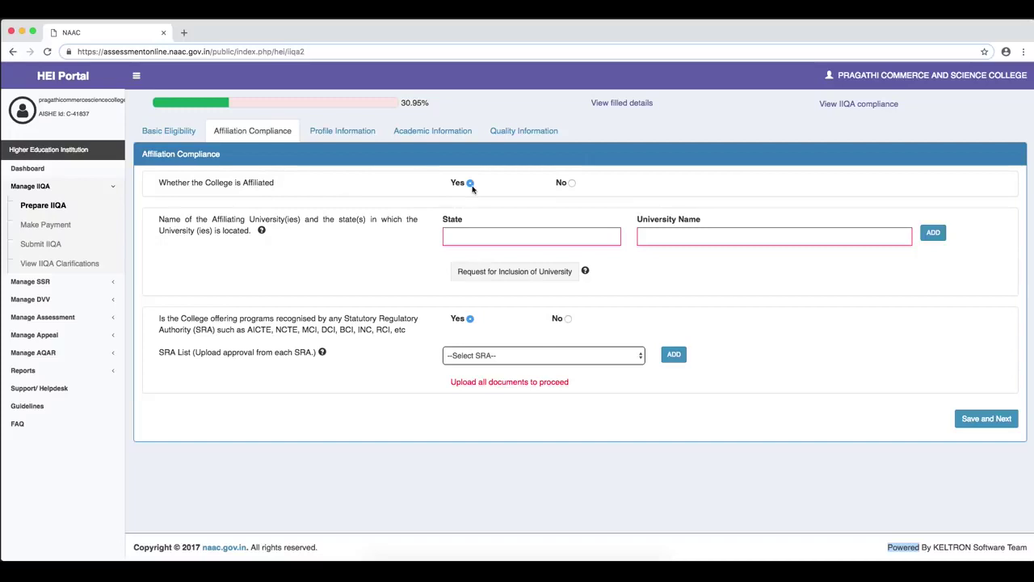
left_click(571, 182)
left_click(471, 183)
left_click(492, 236)
type("Karnataka")
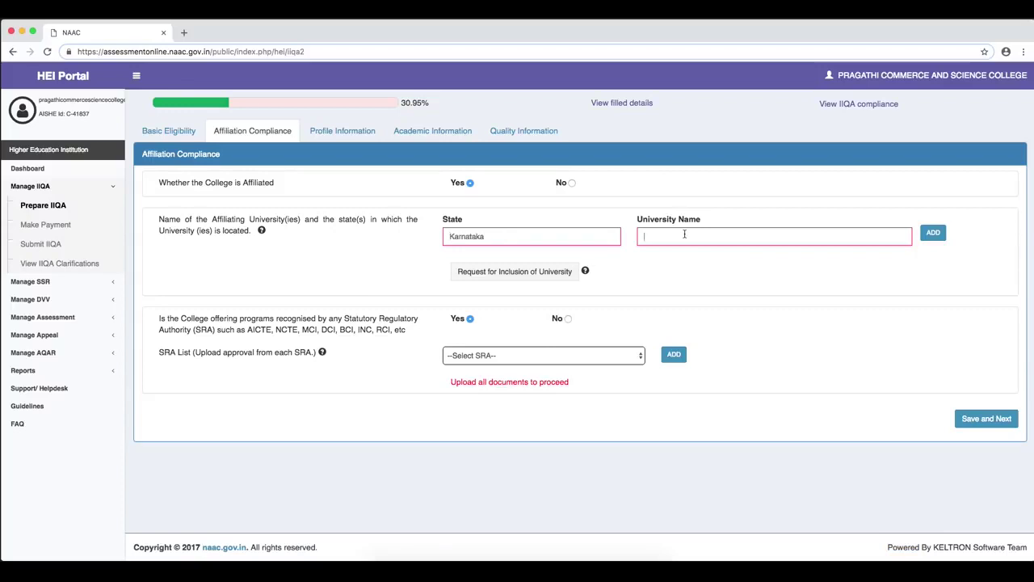
left_click(684, 234)
type("Ban")
left_click(688, 255)
left_click(936, 236)
- Begin a second affiliation entry with state Karnataka and university name 'Ra'
left_click(526, 237)
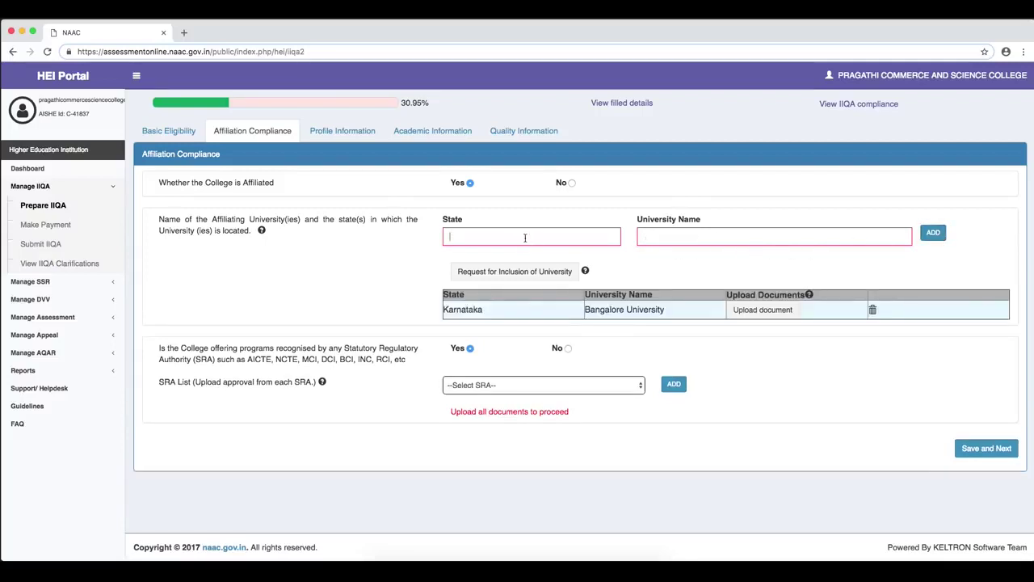
type("Karnataka")
key("Tab")
type("Ra")
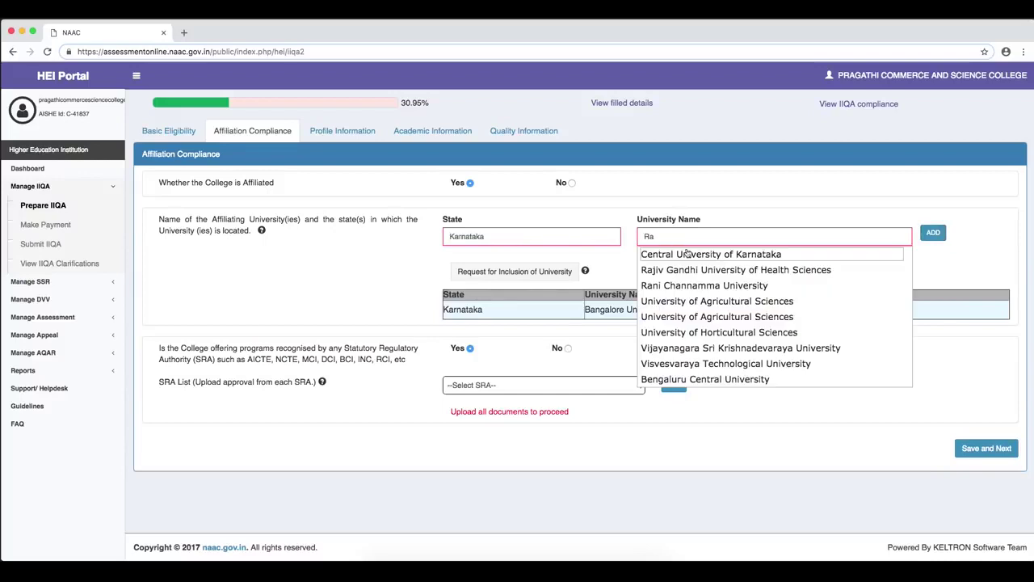
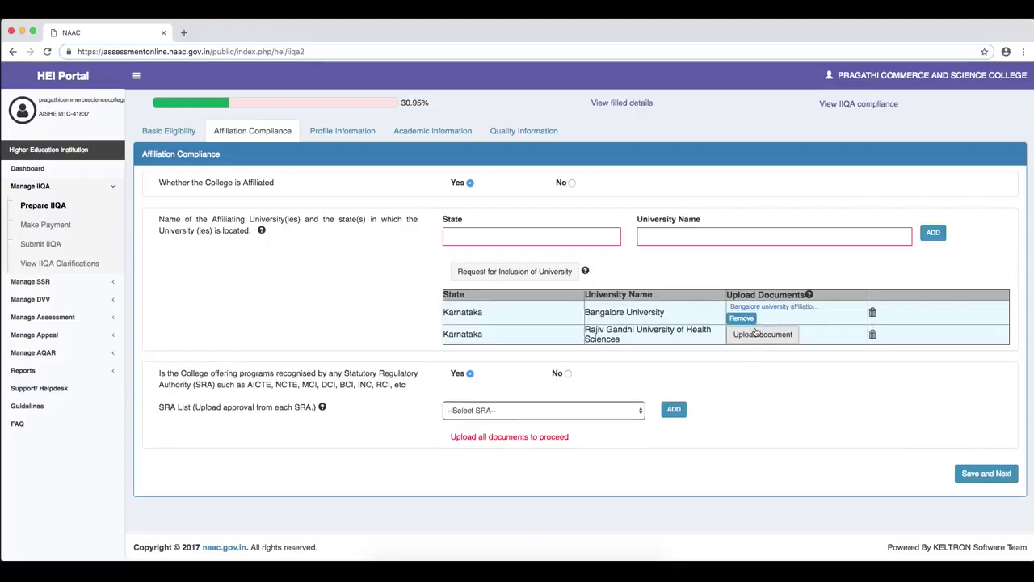
- Upload Rajiv gandhi_affiliation.pdf as the affiliation document for Rajiv Gandhi University of Health Sciences
left_click(756, 333)
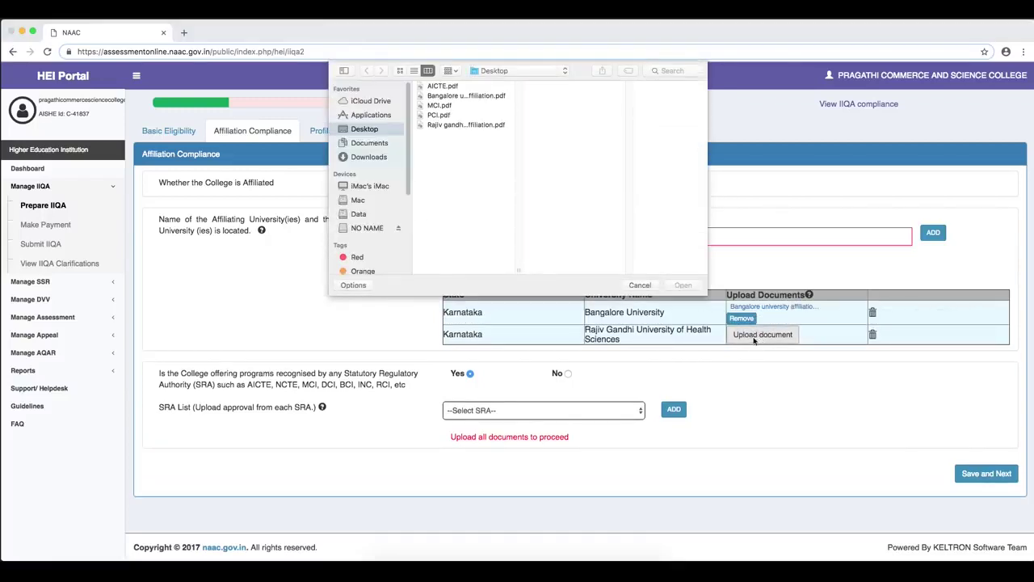
left_click(467, 125)
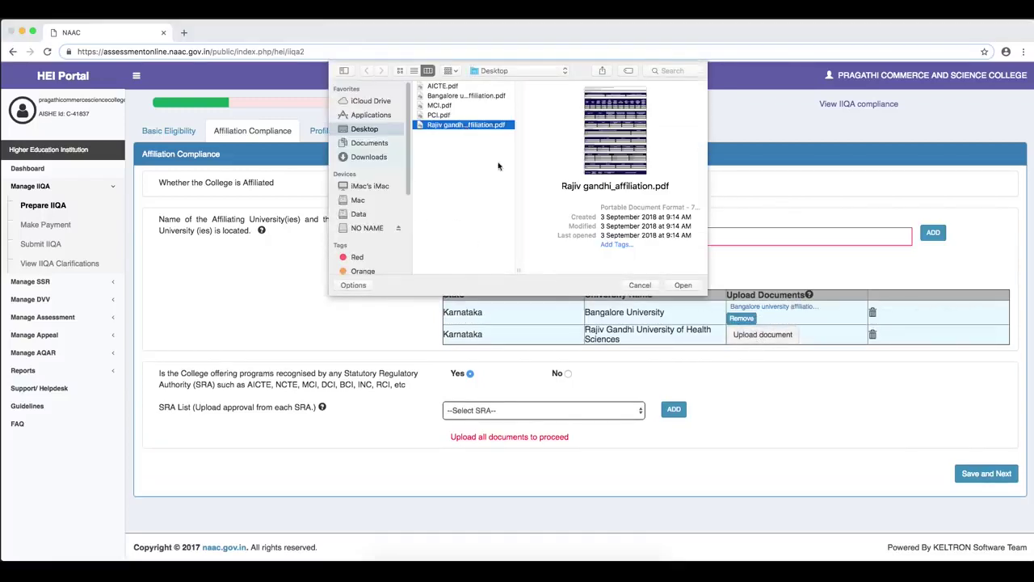
left_click(681, 288)
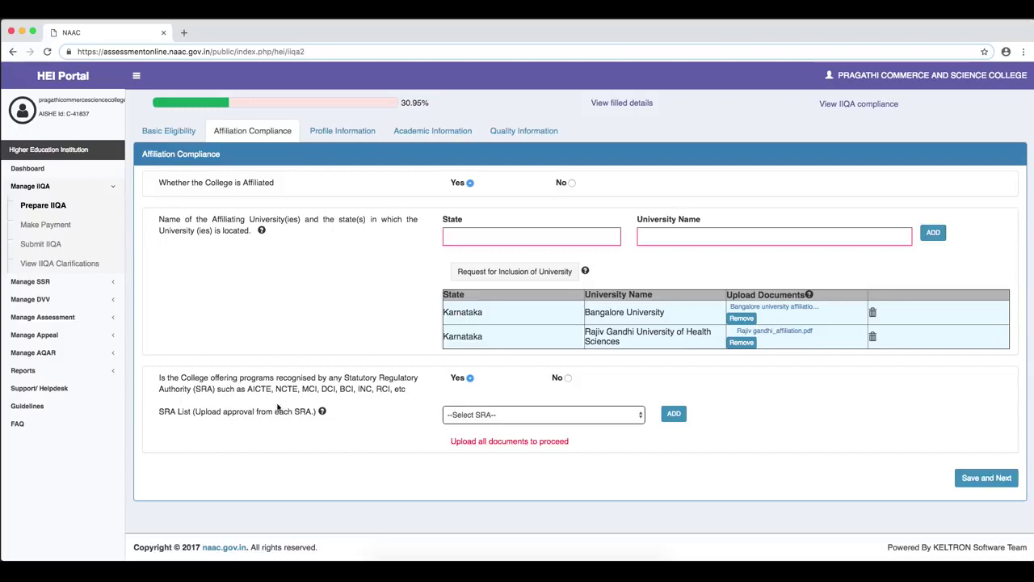
double_click(199, 389)
left_click(568, 378)
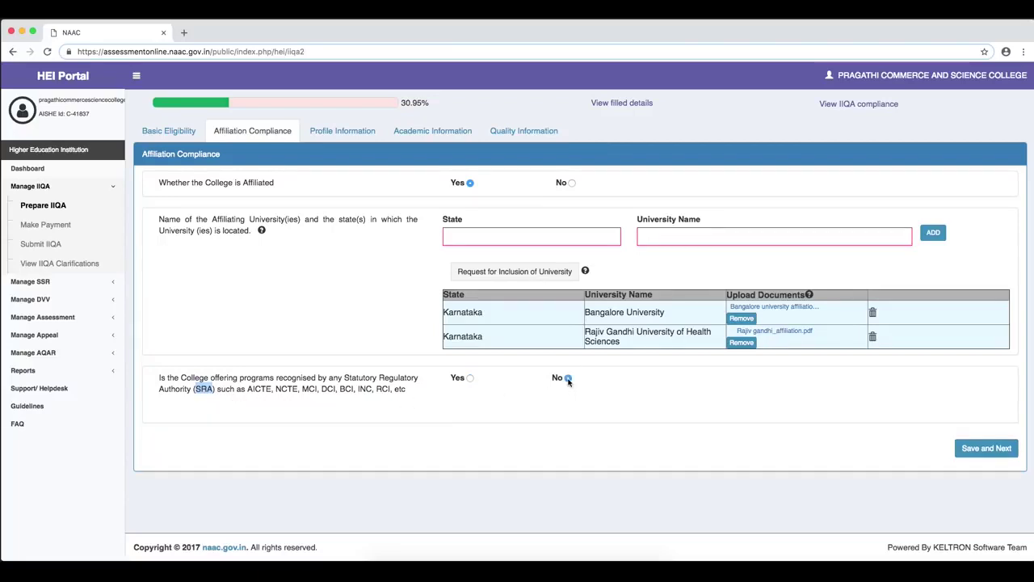
left_click(469, 379)
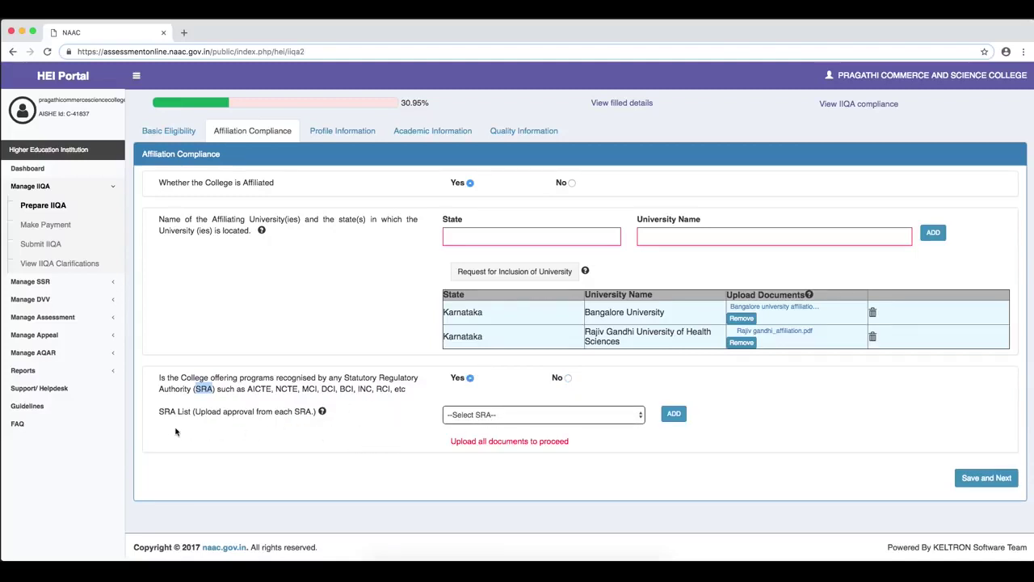
mouse_move(324, 413)
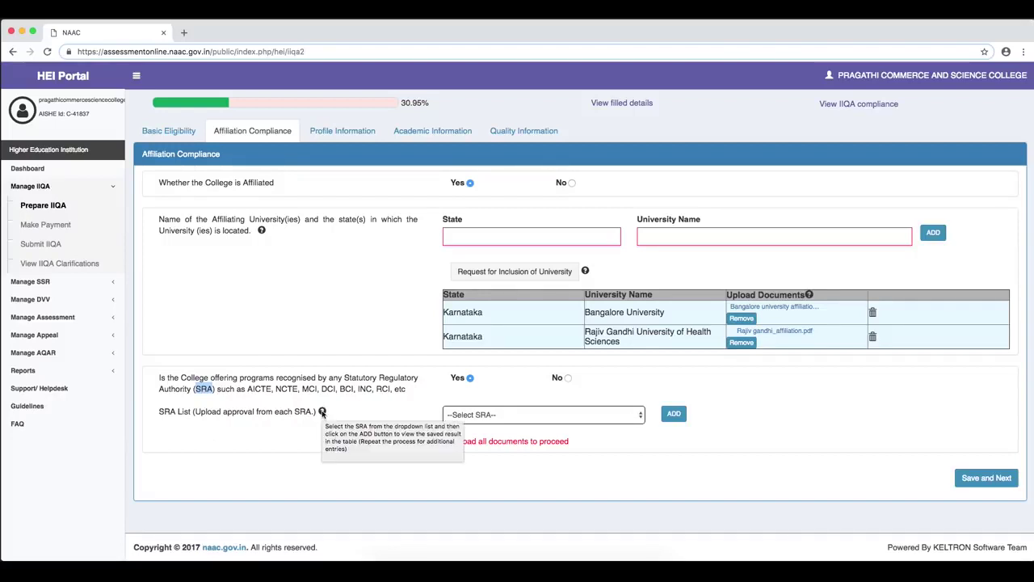
- Add AICTE, PCI and MCI one after another to the SRA list
left_click(612, 416)
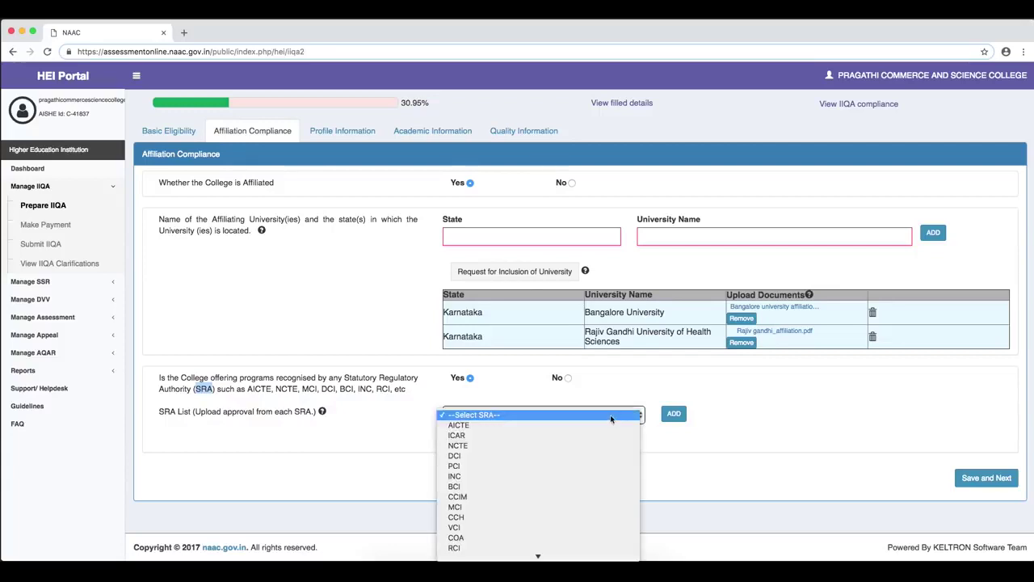
left_click(529, 425)
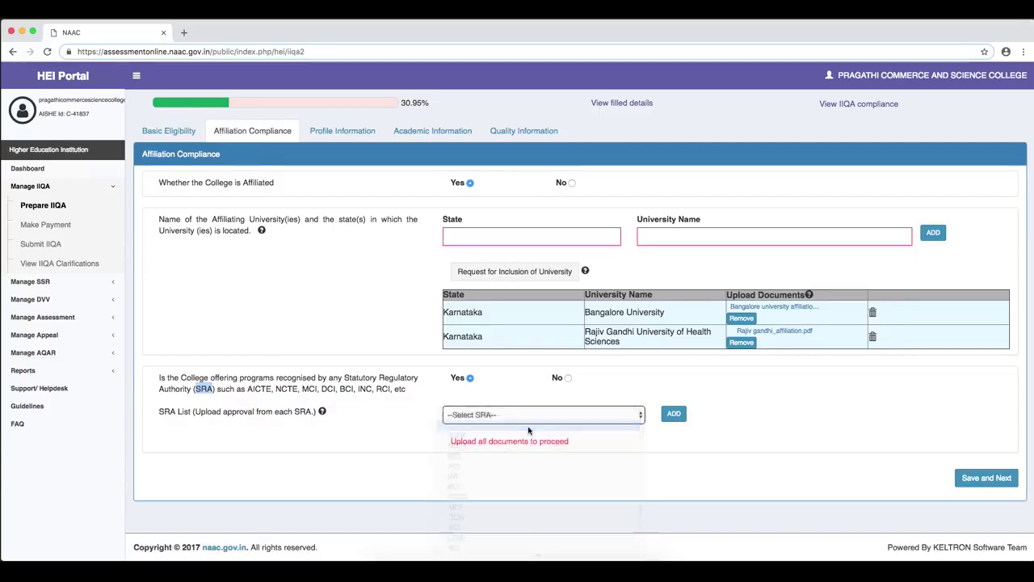
left_click(672, 414)
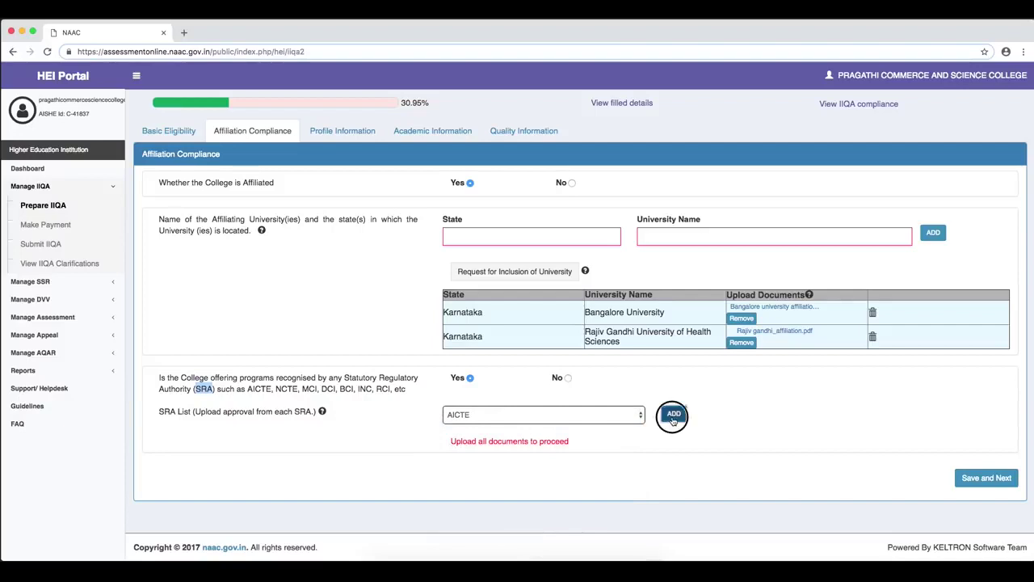
left_click(626, 428)
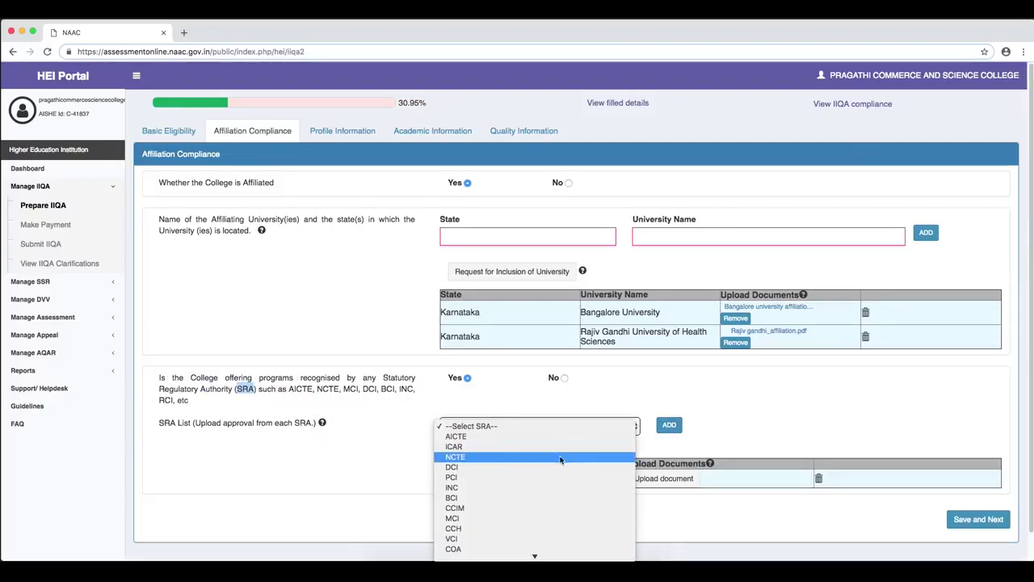
left_click(556, 480)
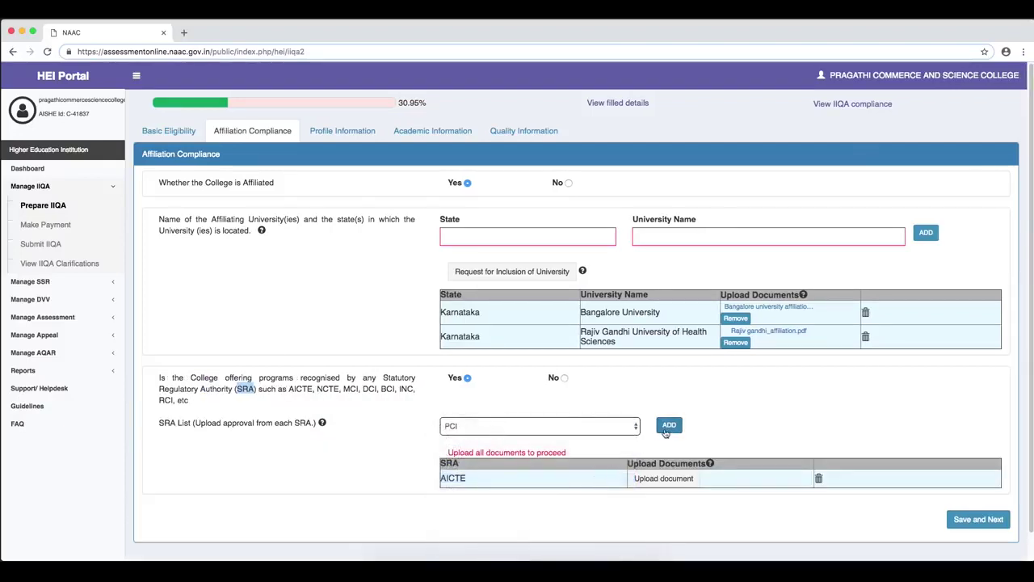
left_click(666, 429)
left_click(553, 432)
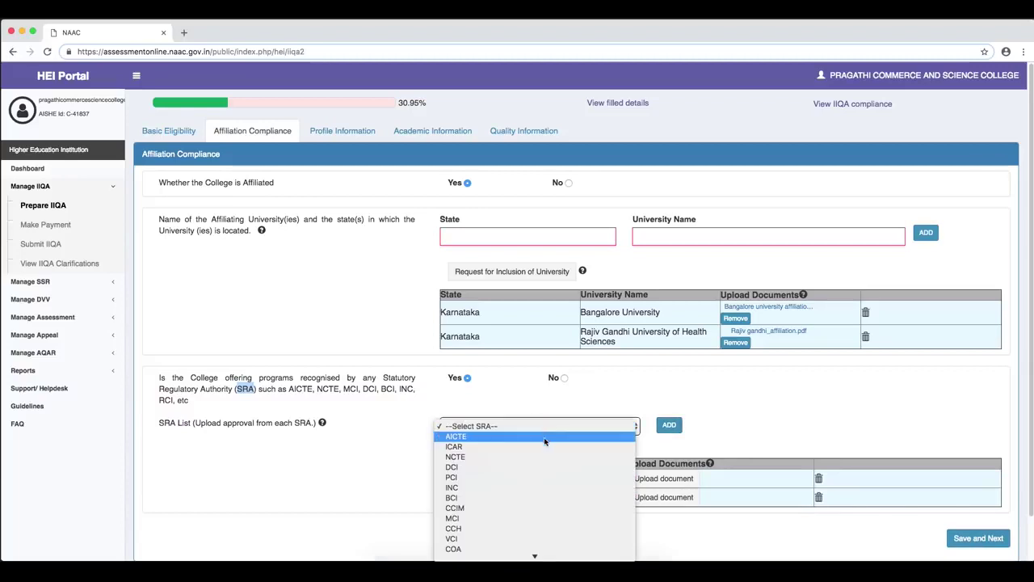
left_click(529, 518)
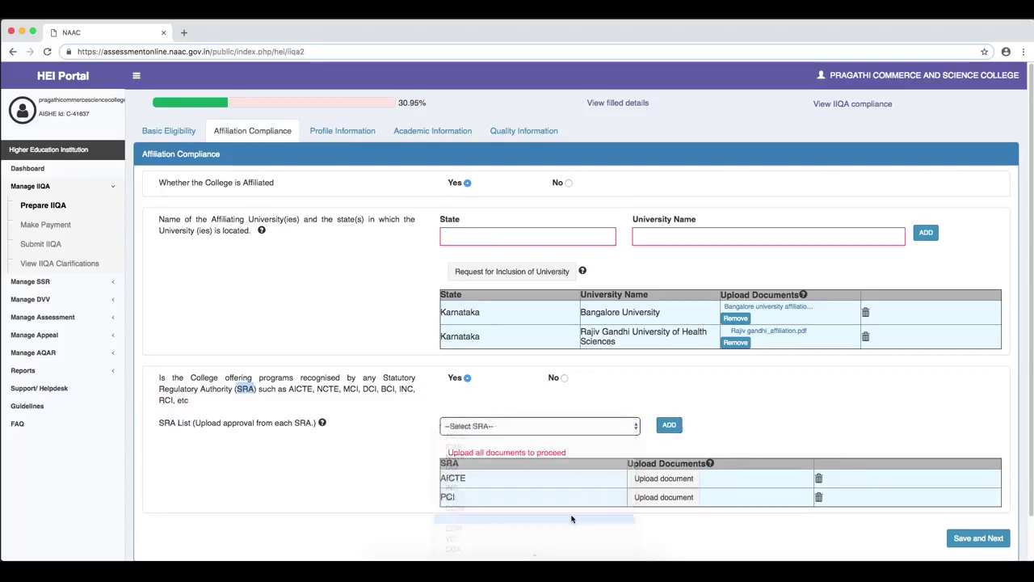
left_click(669, 425)
left_click_drag(1027, 342, 1028, 396)
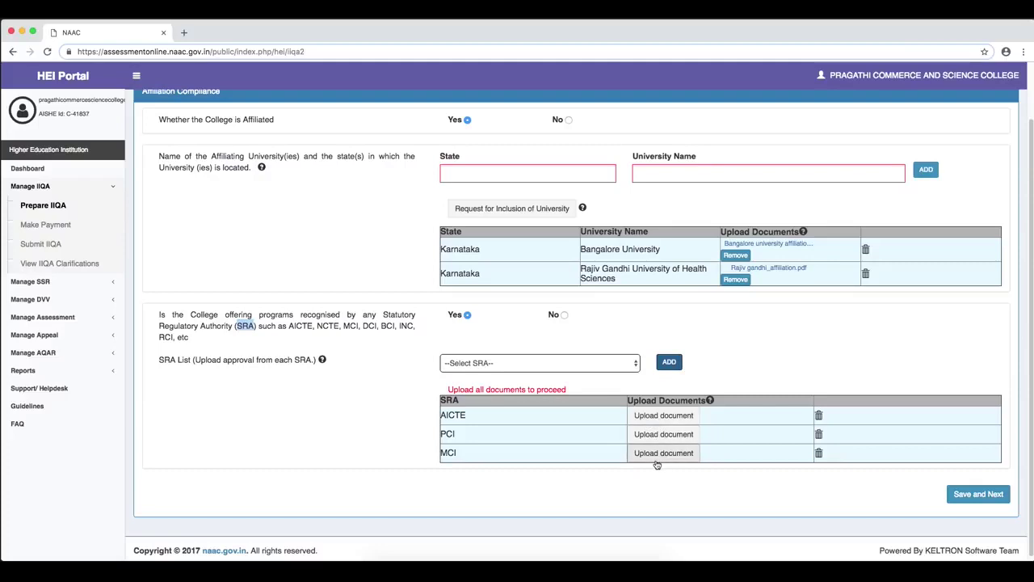
- Upload AICTE.pdf, PCI.pdf and MCI.pdf from the Desktop to their matching SRA rows
left_click(656, 417)
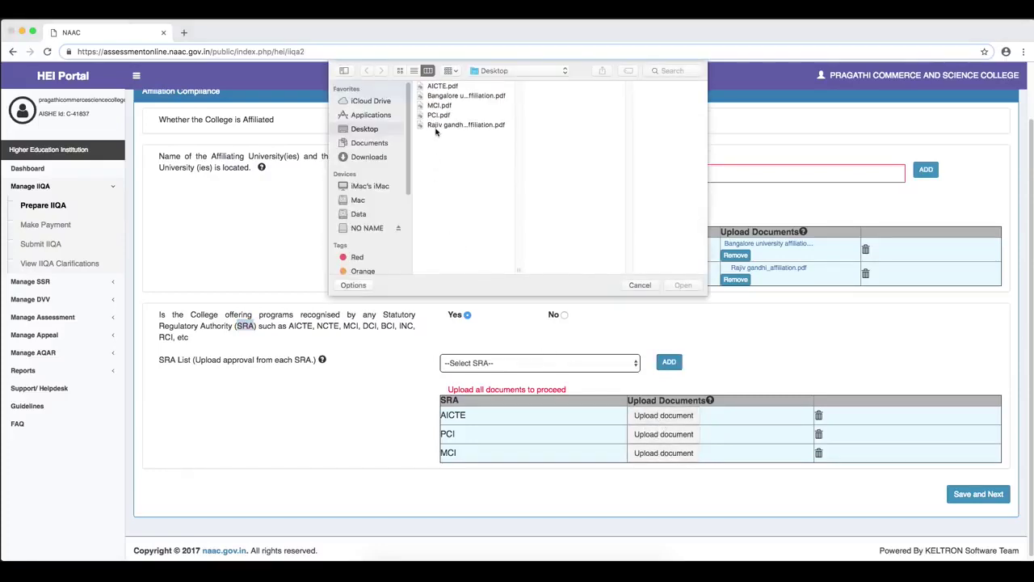
left_click(442, 85)
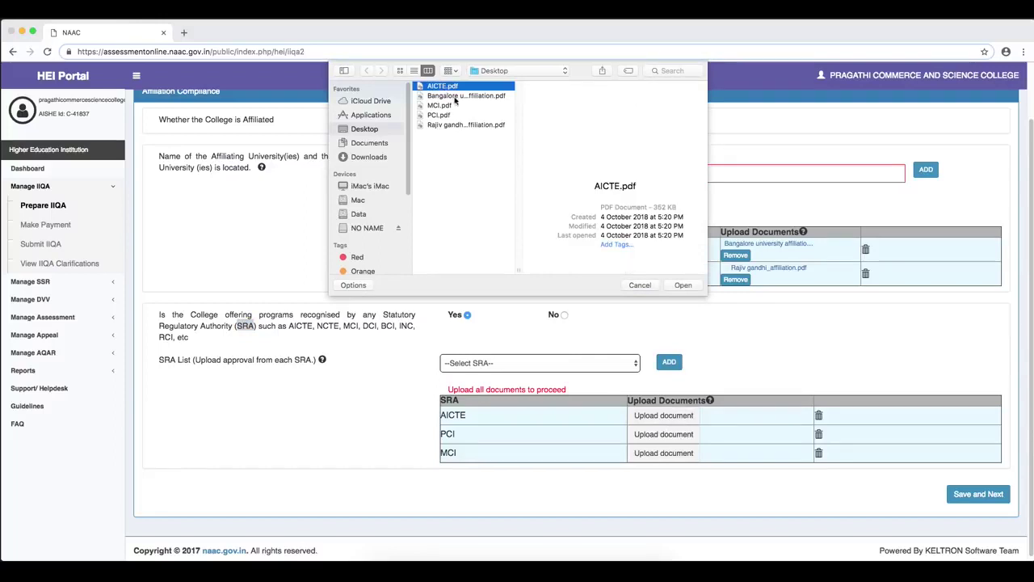
left_click(683, 286)
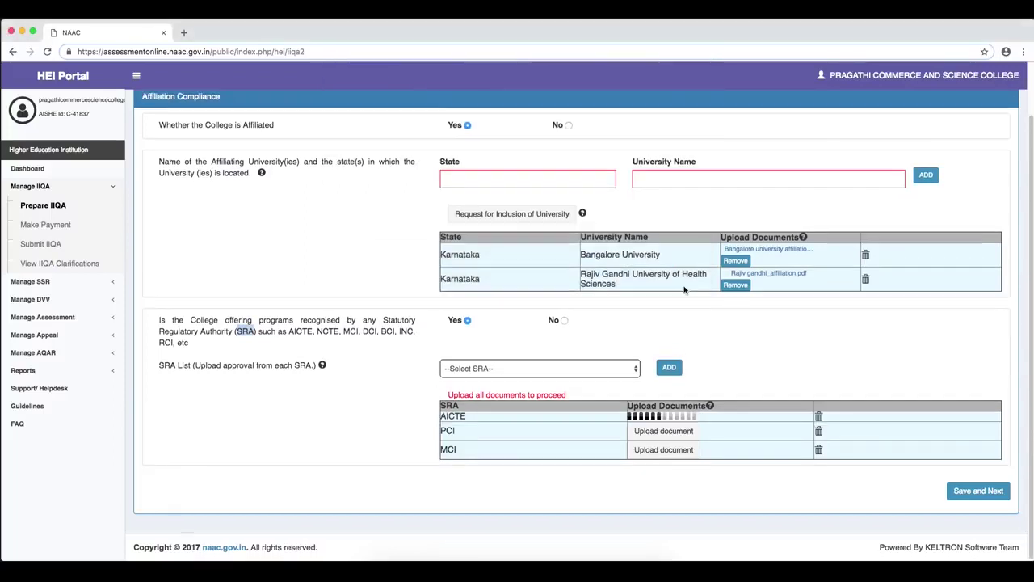
left_click(658, 442)
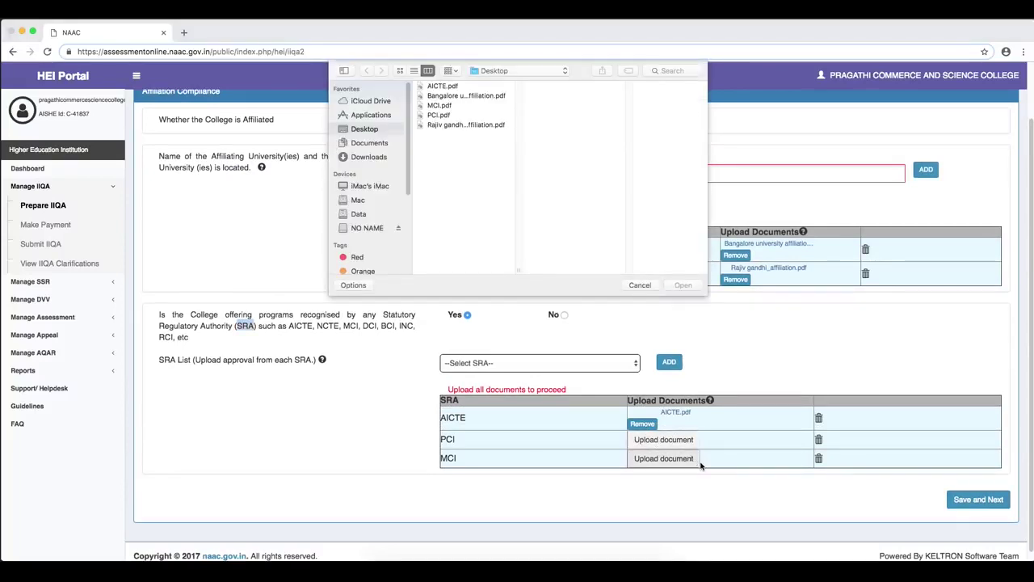
left_click(439, 115)
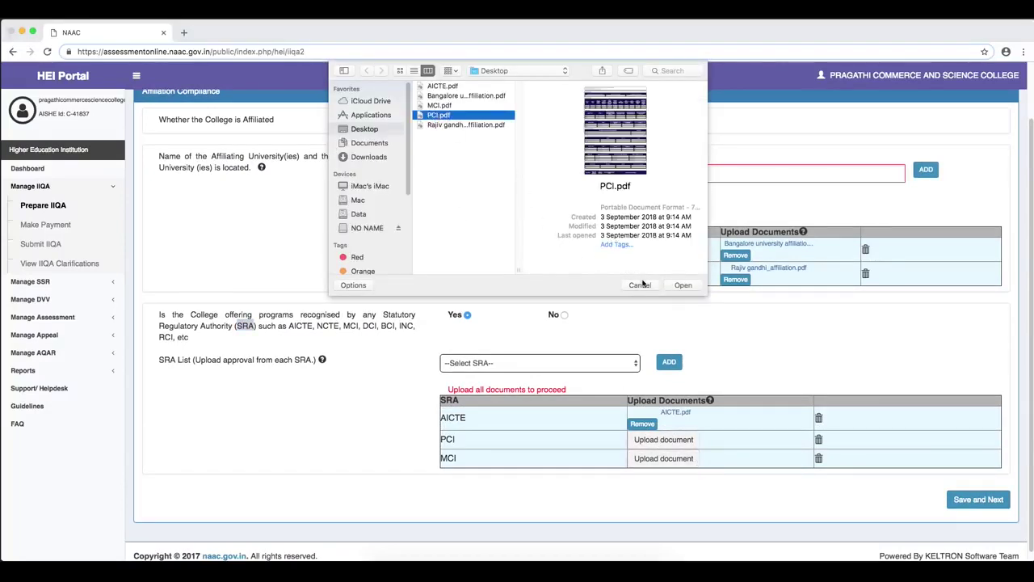
left_click(683, 285)
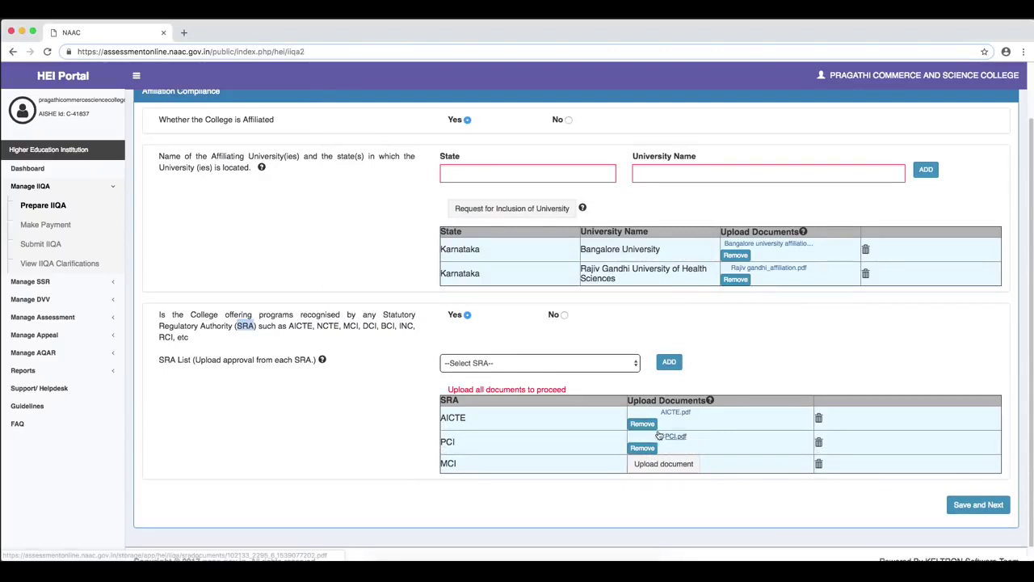
left_click(667, 466)
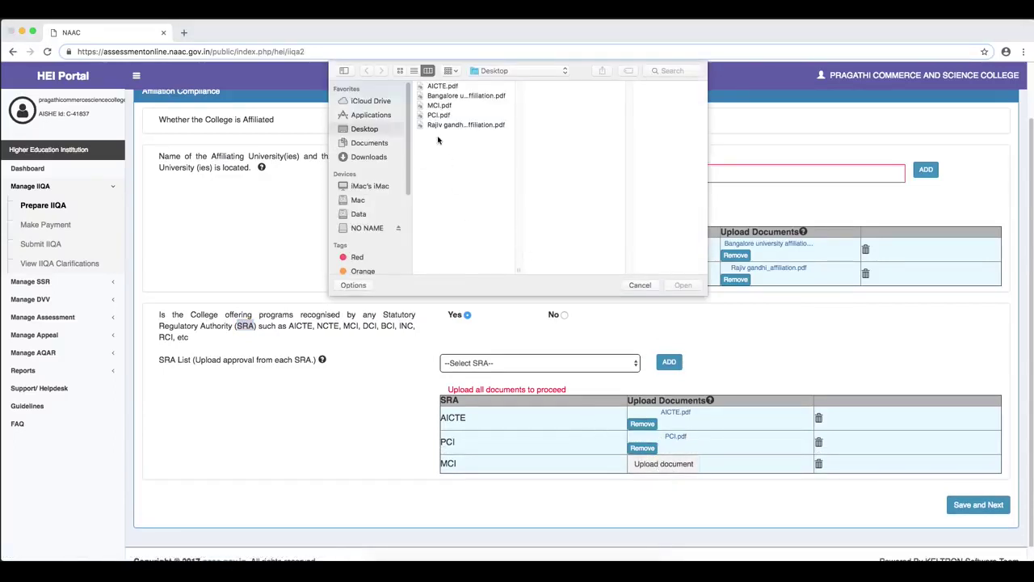
left_click(437, 106)
left_click(682, 285)
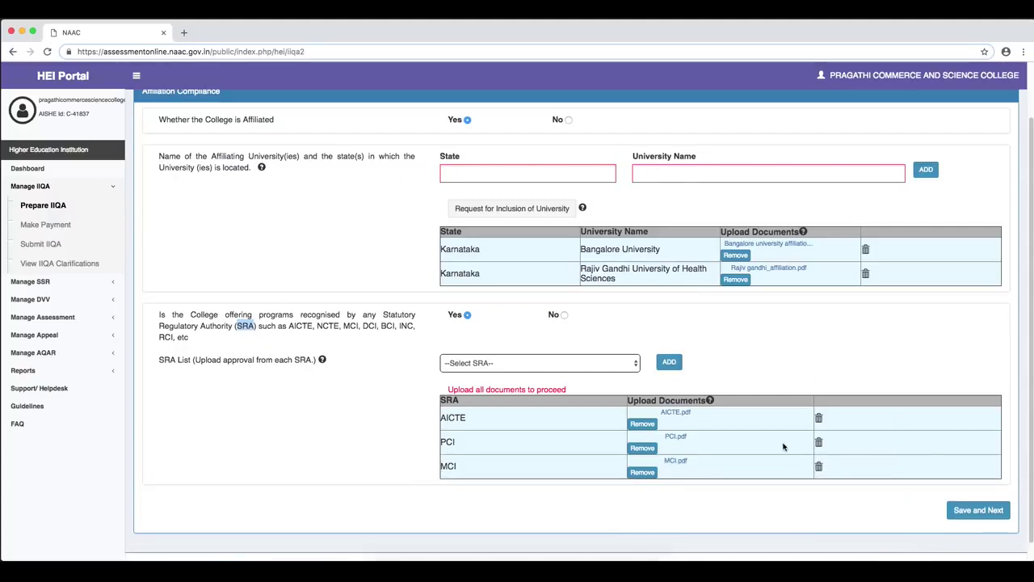
scroll(372, 360, "down", 1)
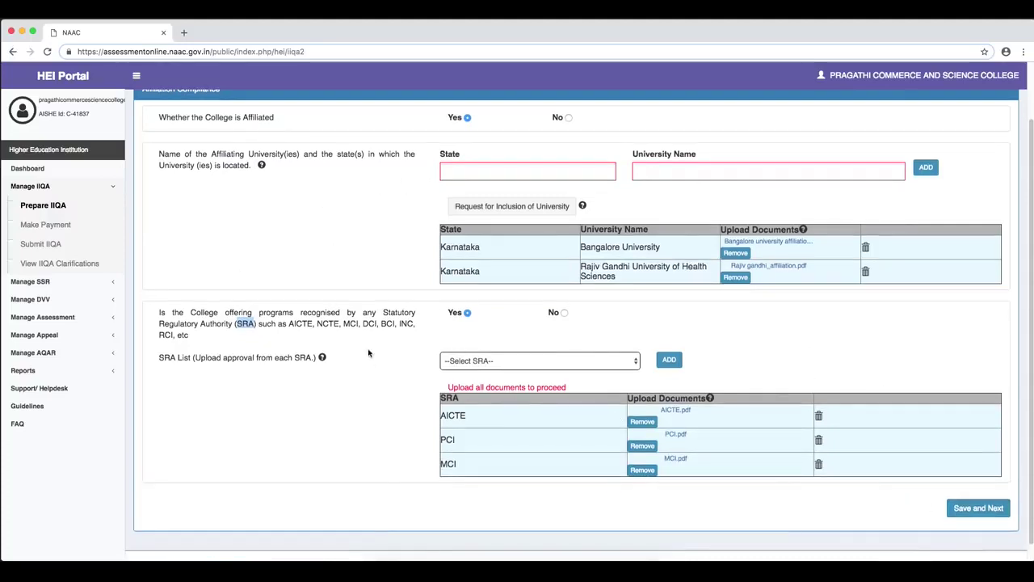
scroll(368, 352, "up", 1)
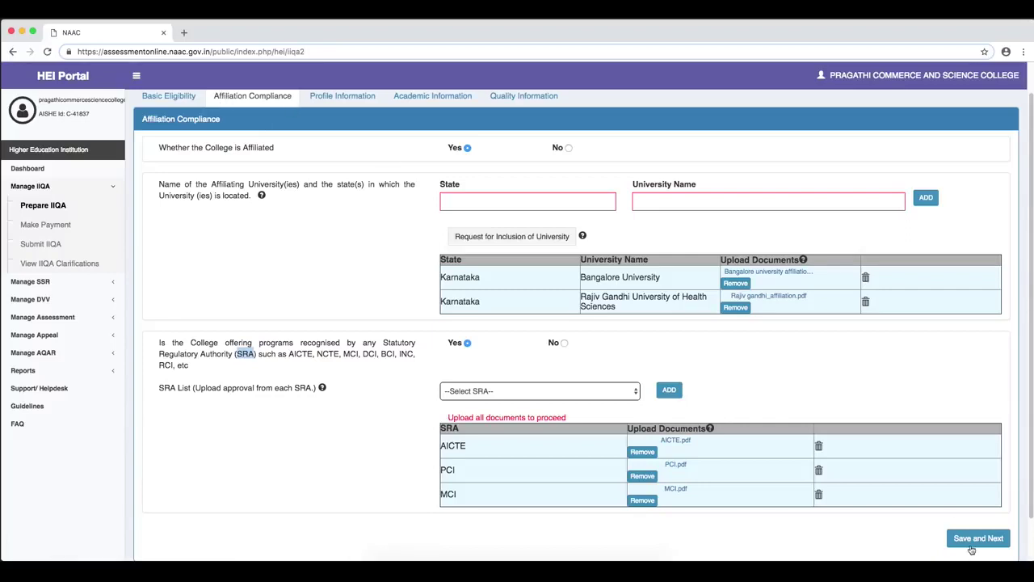
- Save and Next the compliance answers, then acknowledge the Compliance Saved Successfully message
left_click(972, 543)
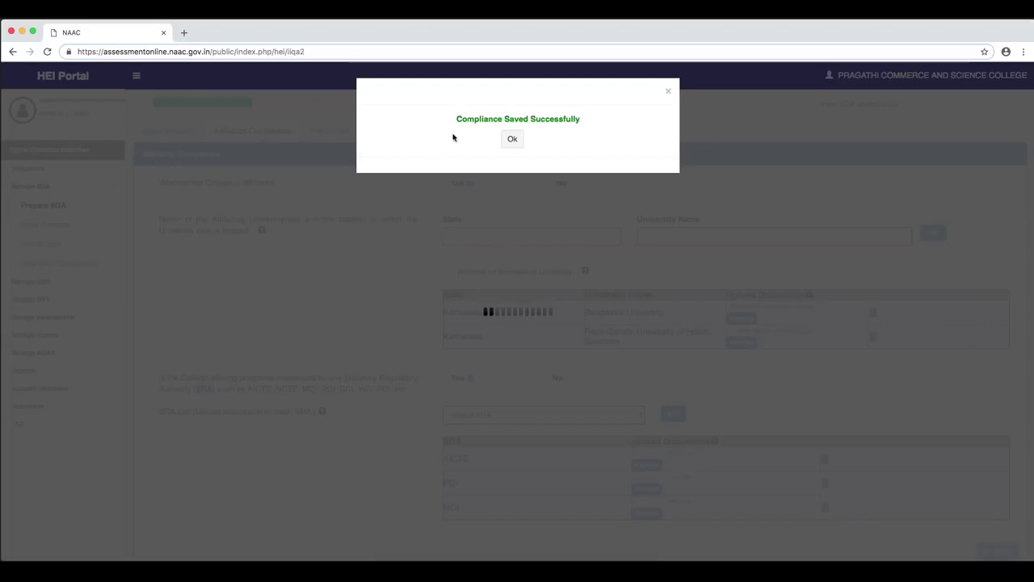
left_click(512, 139)
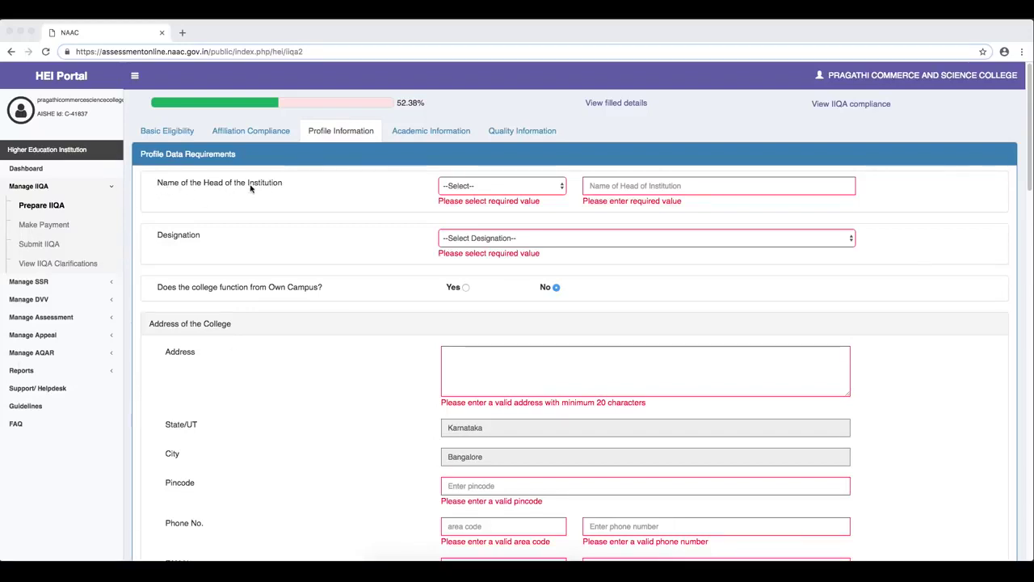
- Enter the head of institution as Dr. with their full name and designation Principal
left_click(467, 192)
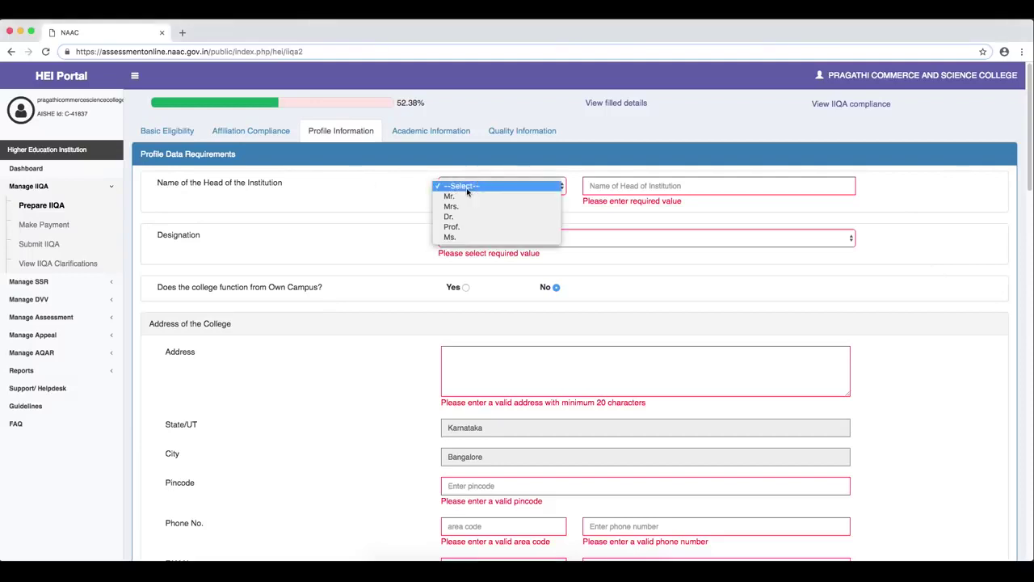
left_click(524, 216)
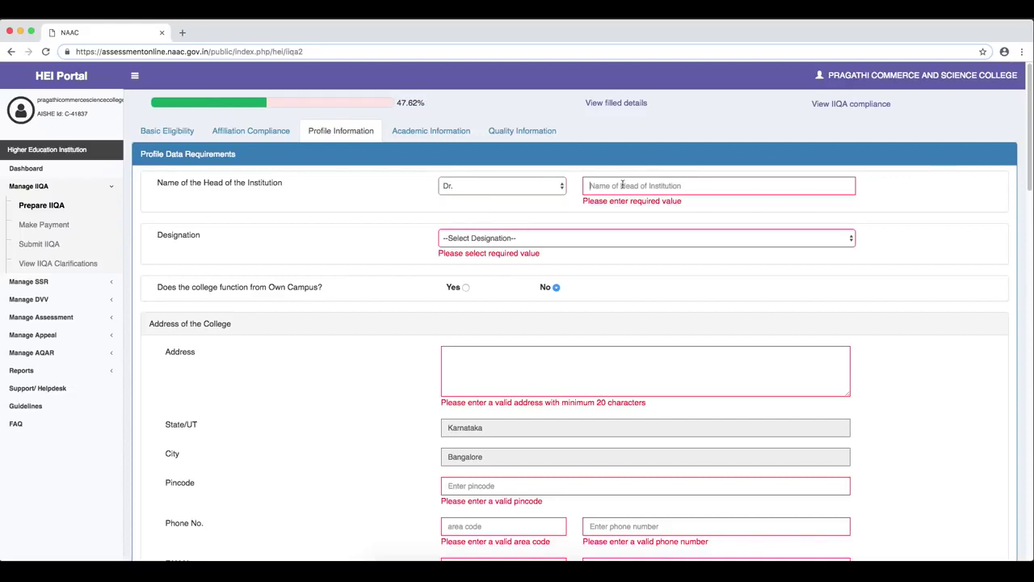
left_click(622, 186)
left_click(524, 242)
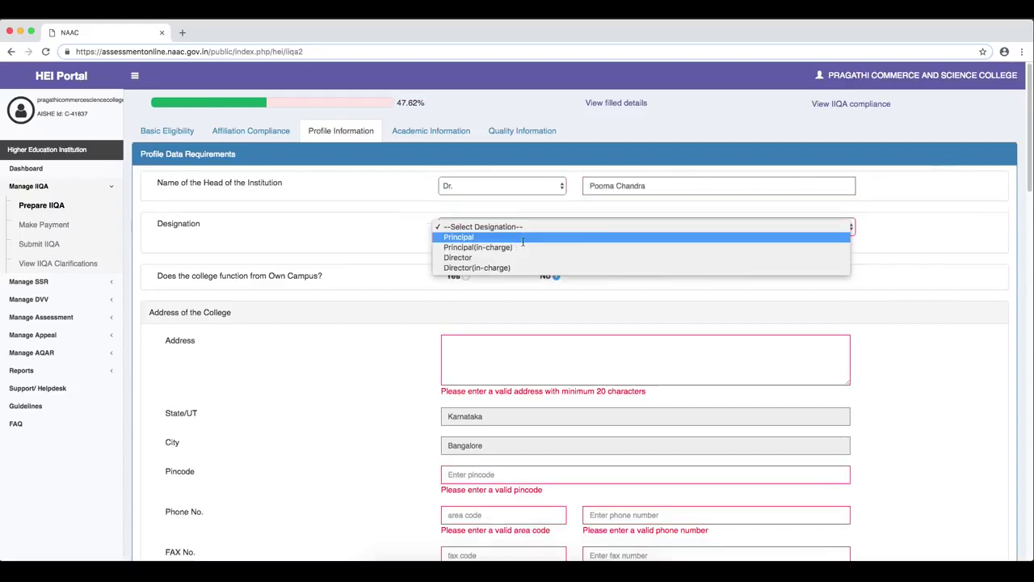
left_click(524, 234)
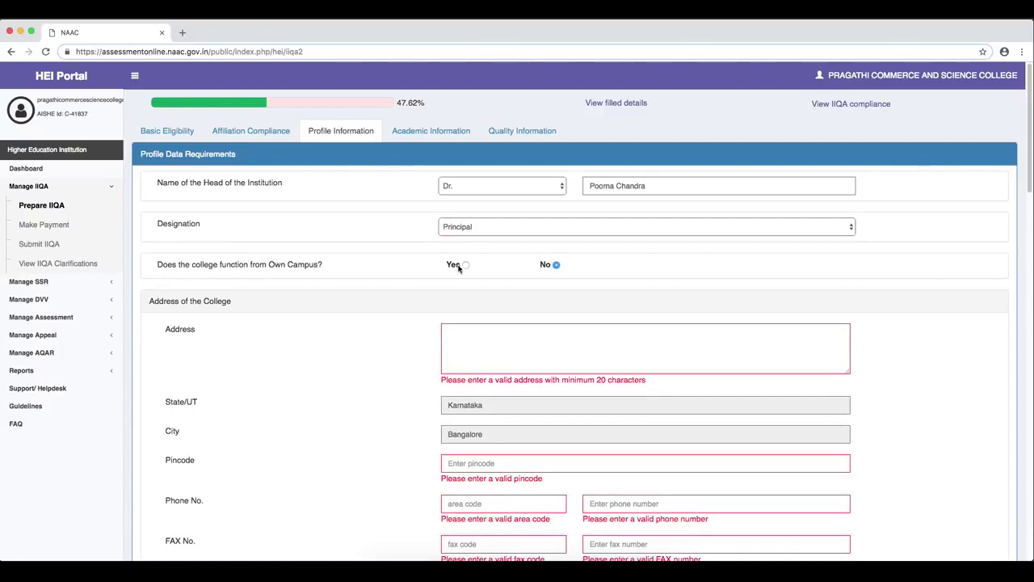
- Paste the two-line college address into the Address field
left_click(478, 342)
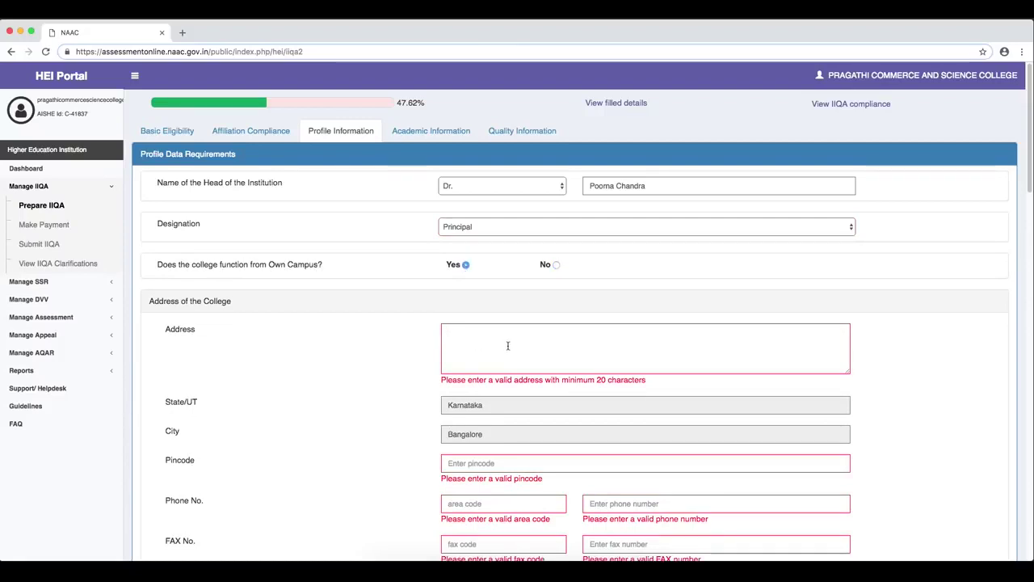
type("Jnajyothi Layout Jnabharathi")
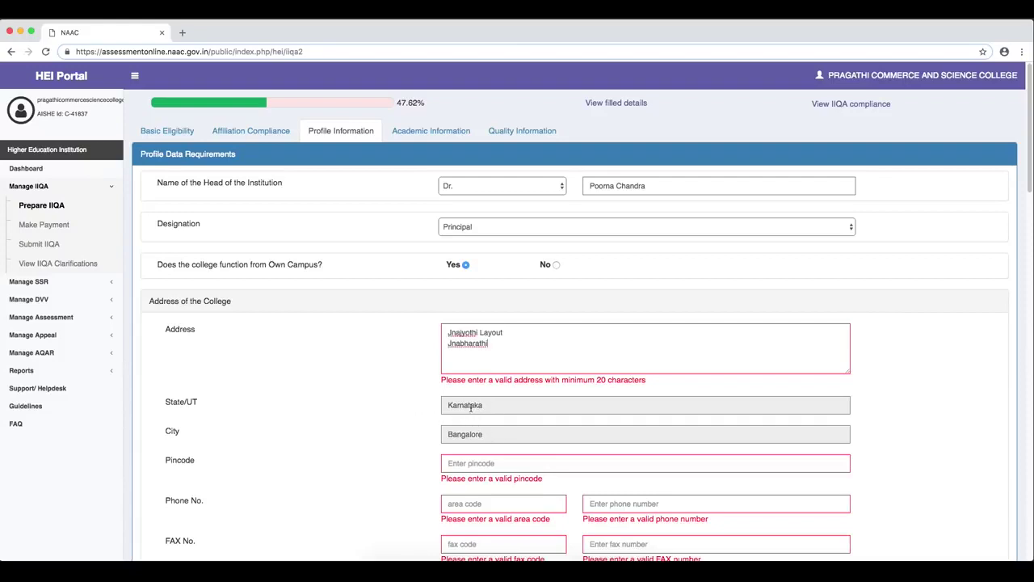
left_click(465, 406)
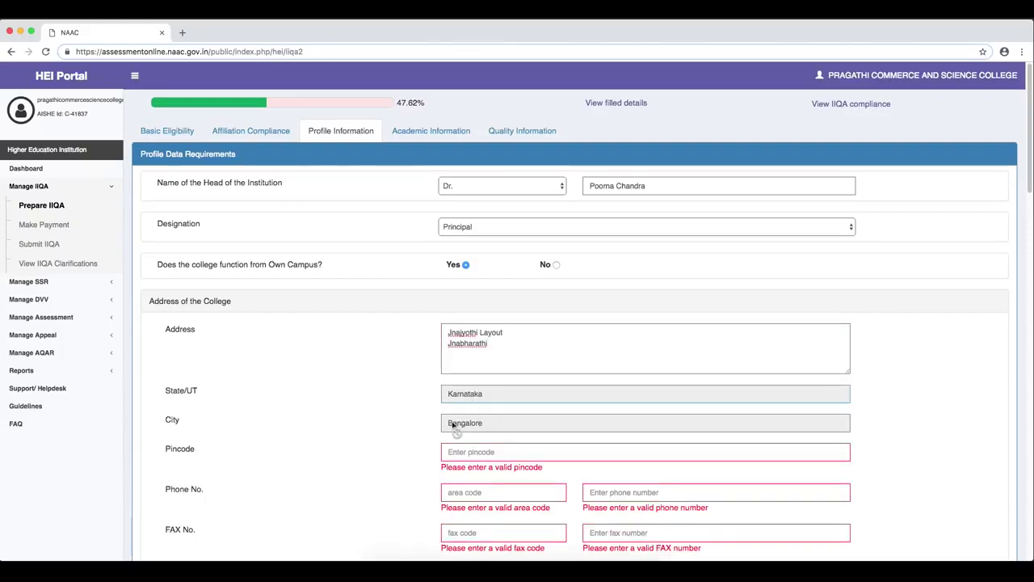
left_click(170, 130)
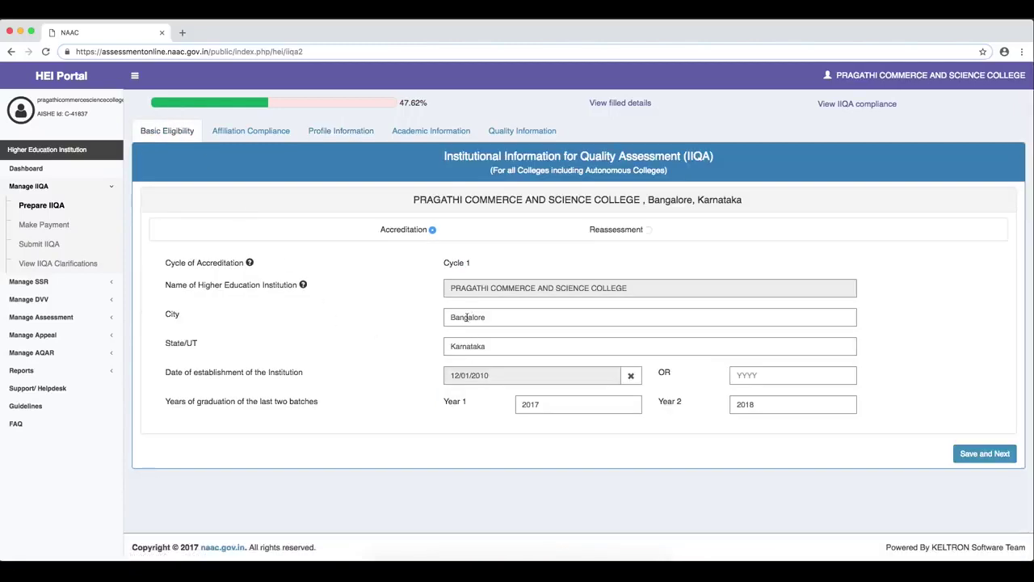
left_click(341, 130)
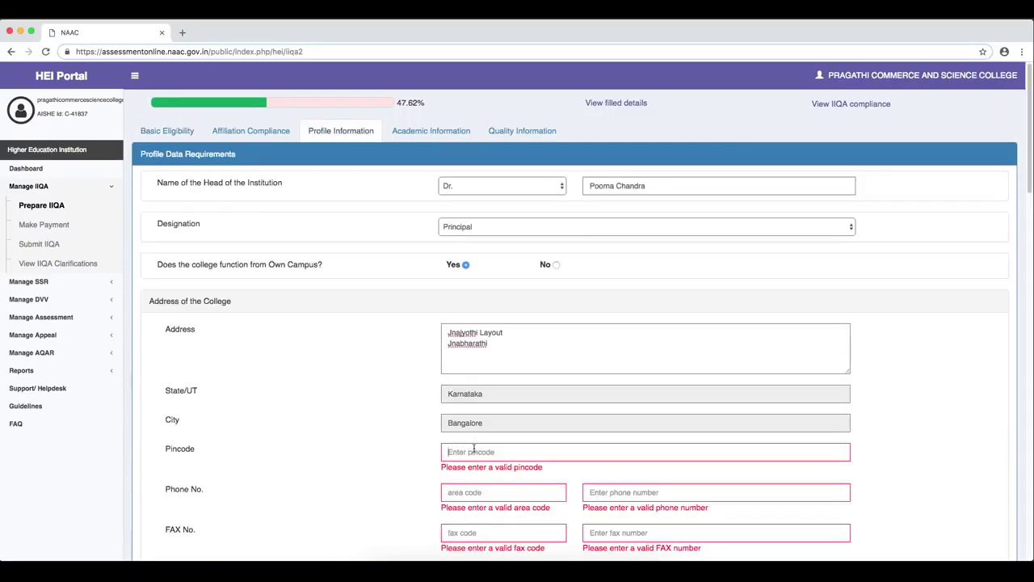
- Enter pincode 560056 and fill the phone and fax number fields
left_click(474, 448)
type("560056")
left_click(461, 495)
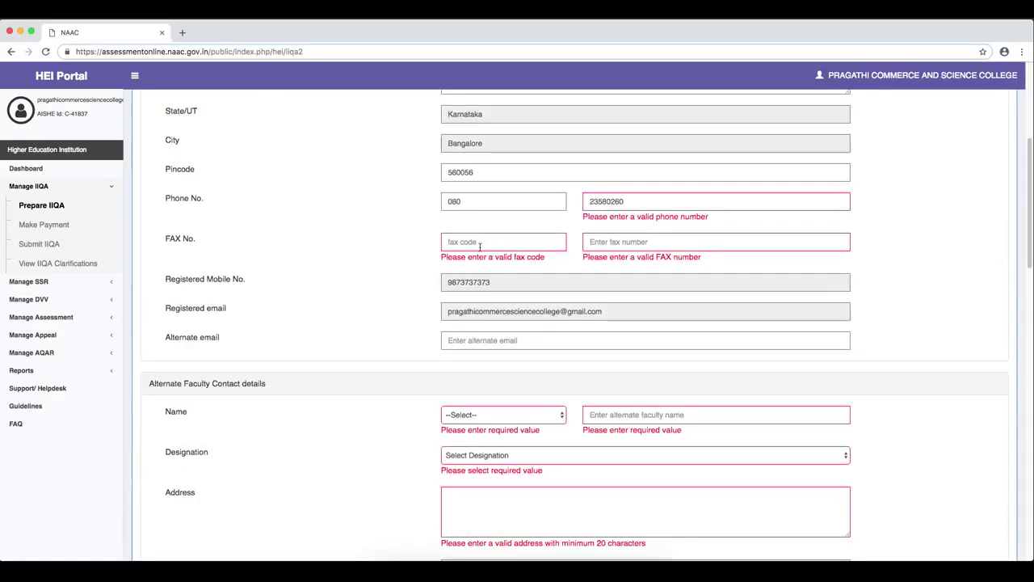
left_click(480, 247)
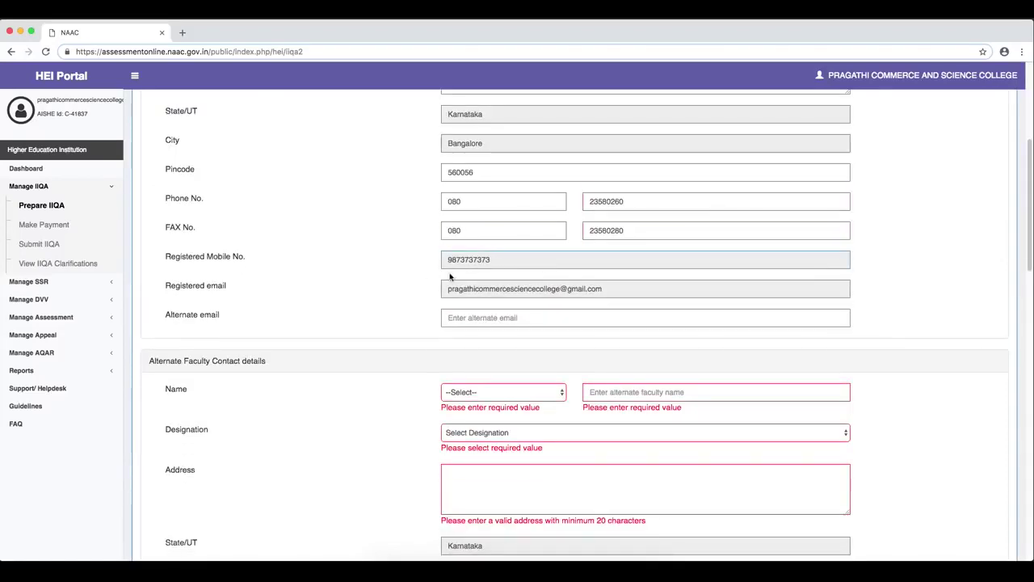
left_click_drag(490, 261, 613, 292)
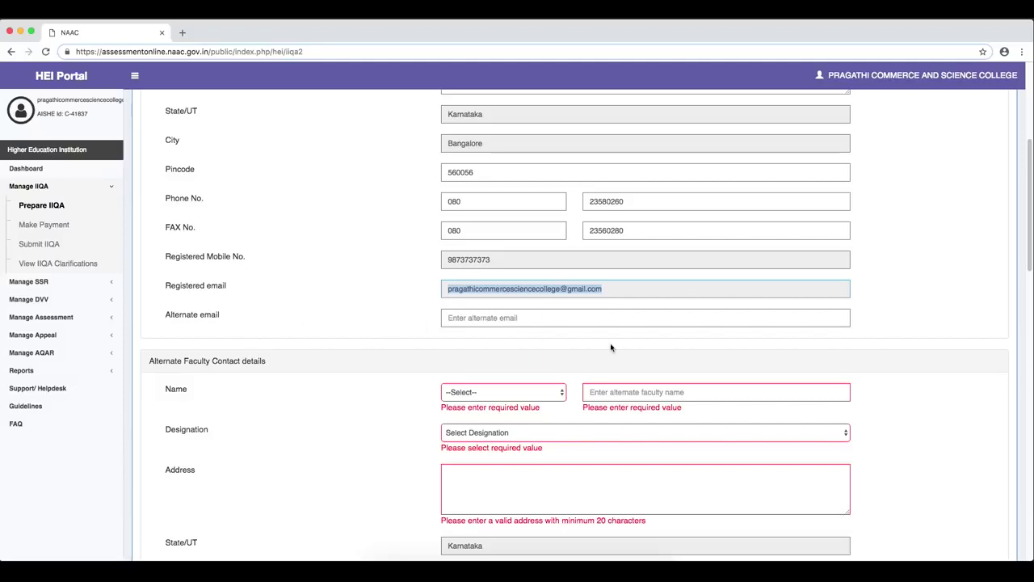
- Enter the institution's alternate e-mail address
left_click(474, 318)
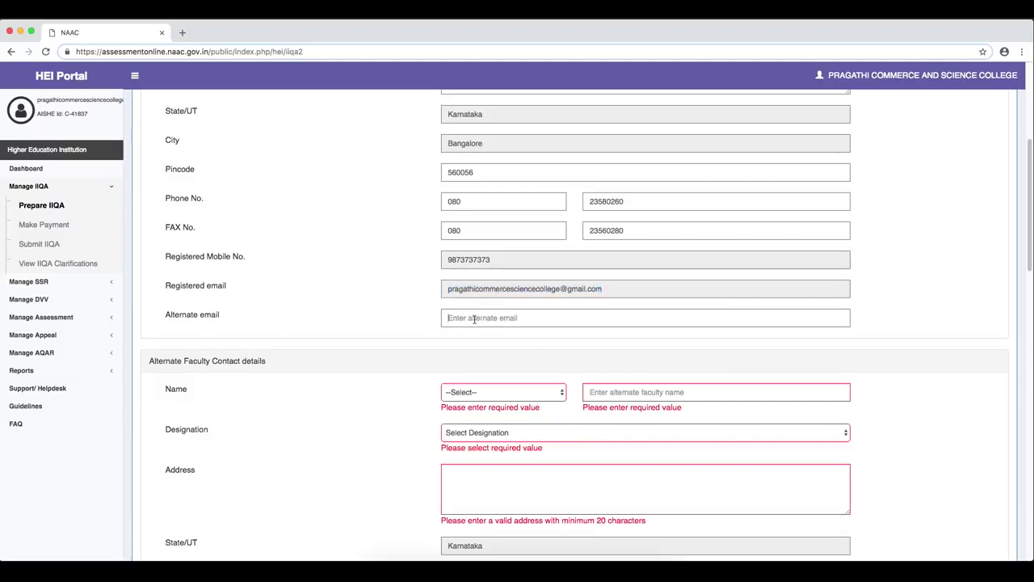
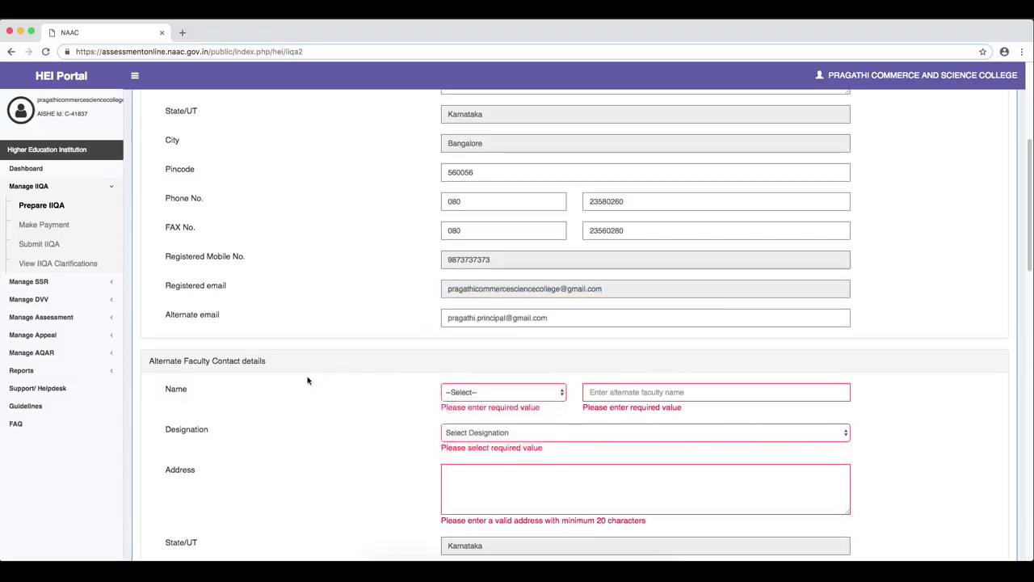
left_click_drag(188, 362, 272, 364)
left_click(275, 365)
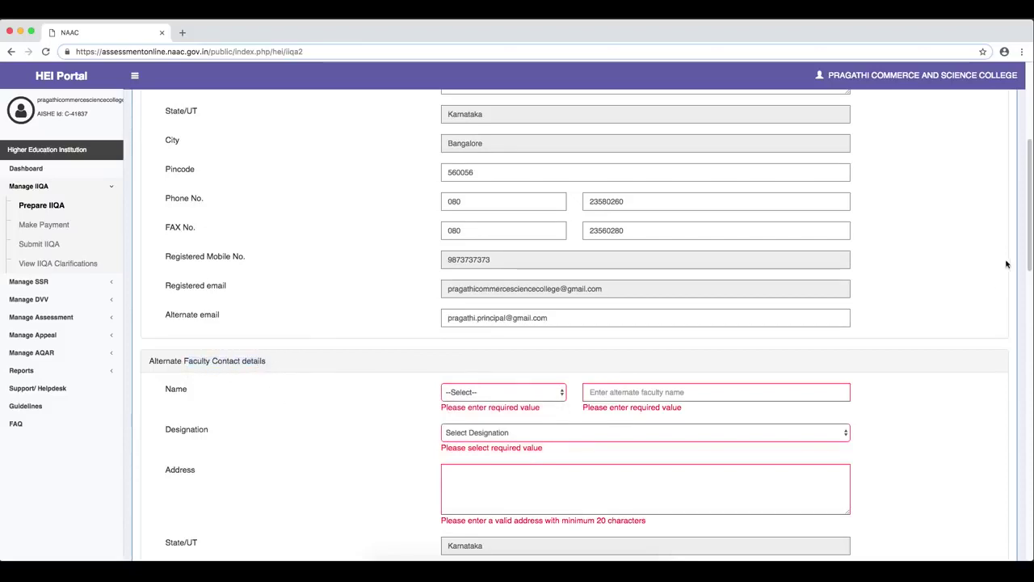
left_click_drag(1027, 231, 1027, 270)
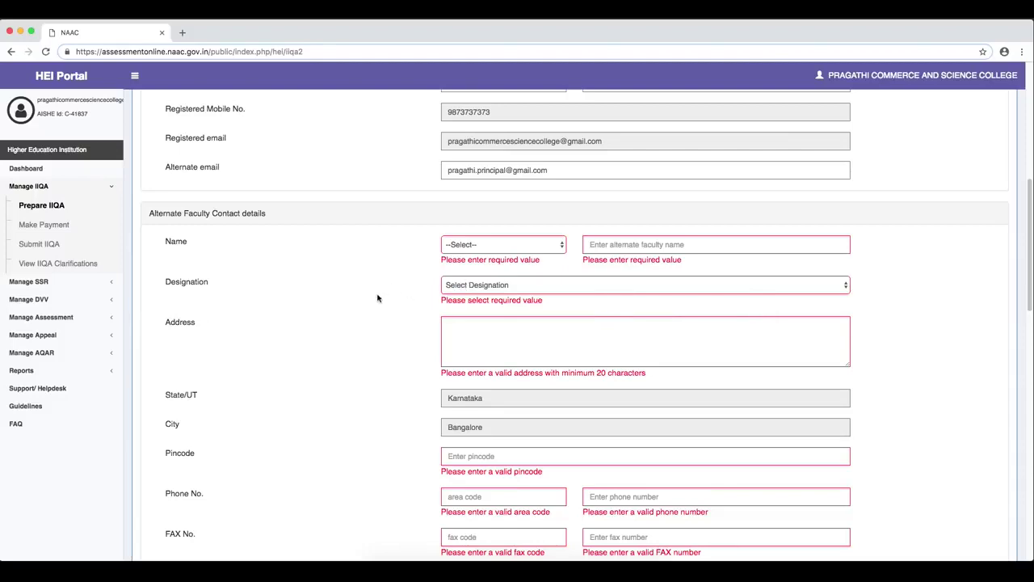
- Give the faculty contact designation Associate Professor, an address, and pincode 560056
left_click(460, 275)
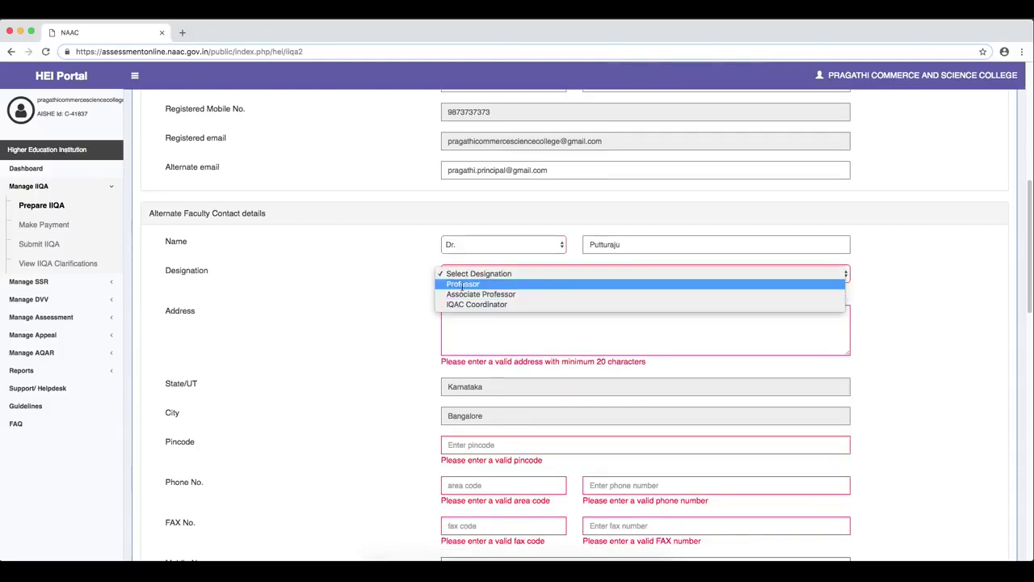
left_click(466, 294)
left_click(456, 318)
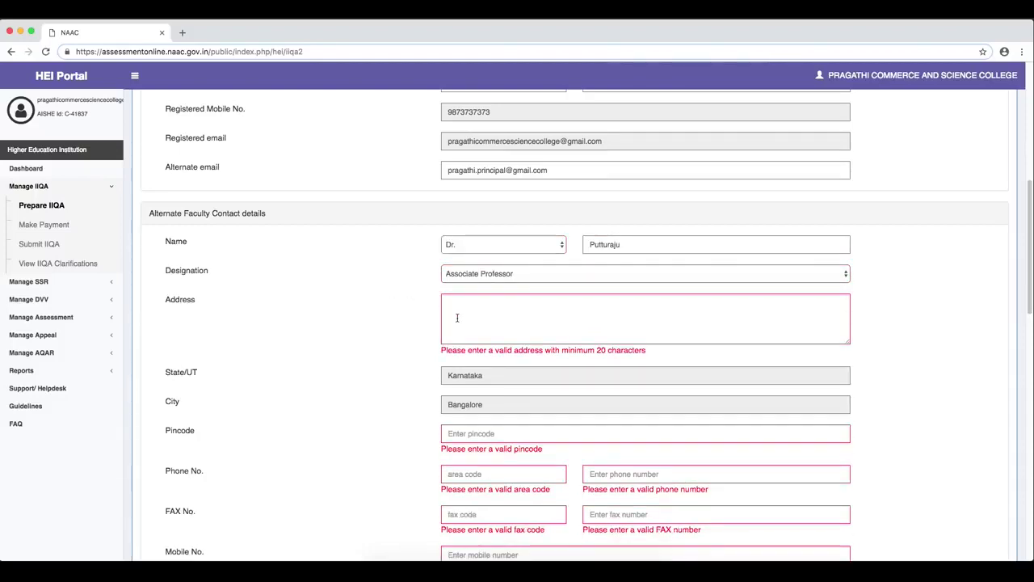
type("Jnajyothi Layout Jnanabharathi")
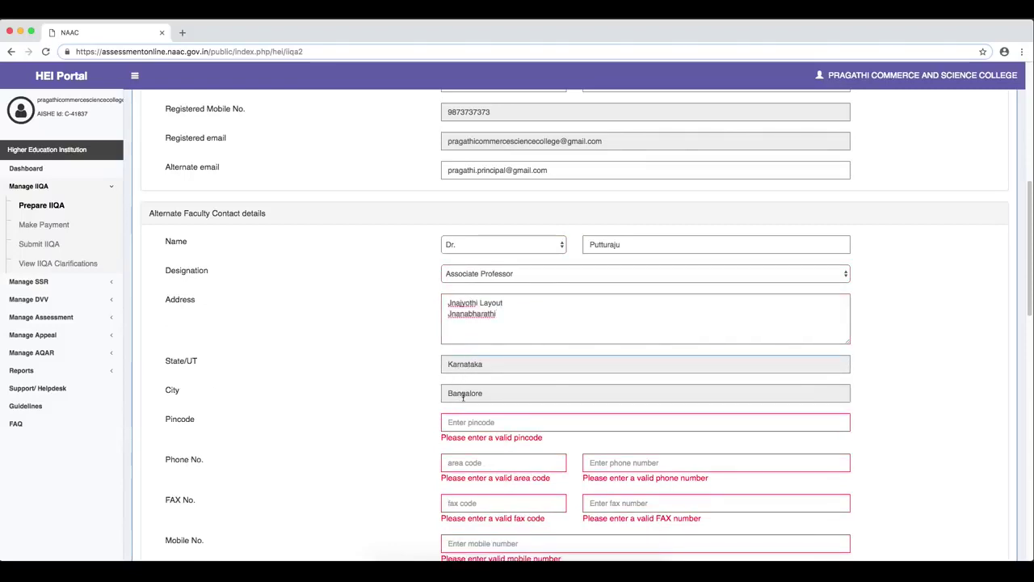
key("Tab")
type("560056")
- Enter the faculty contact's phone area code 080, phone, fax and mobile numbers
scroll(1032, 369, "down", 3)
key("Tab")
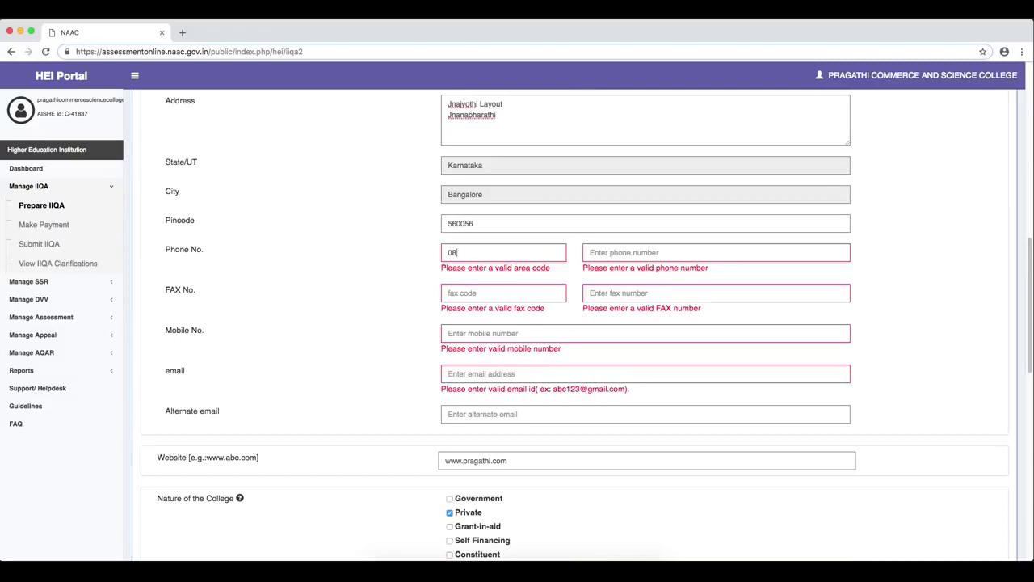
key("Tab")
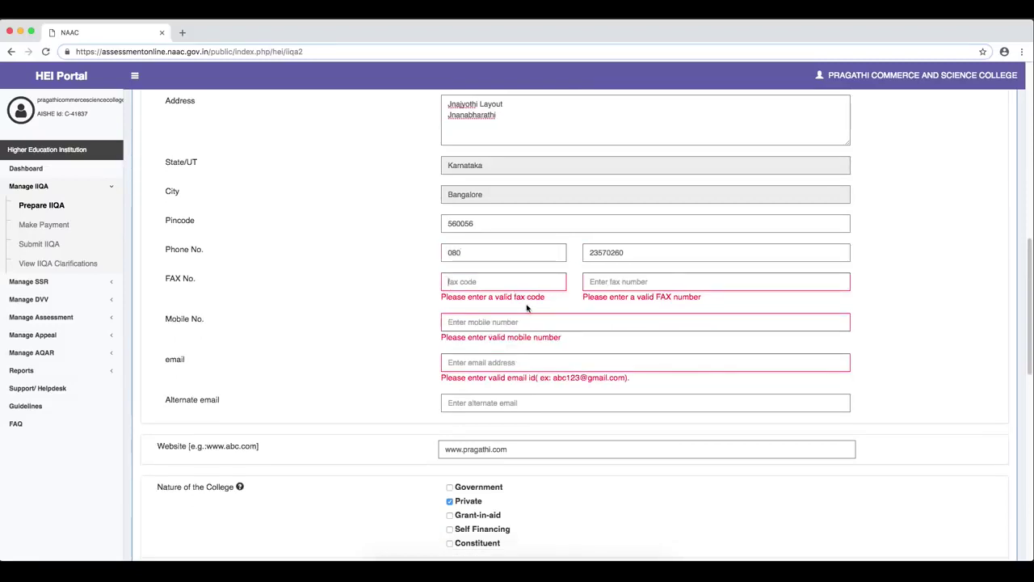
key("Tab")
key("Tab")
key("super+v")
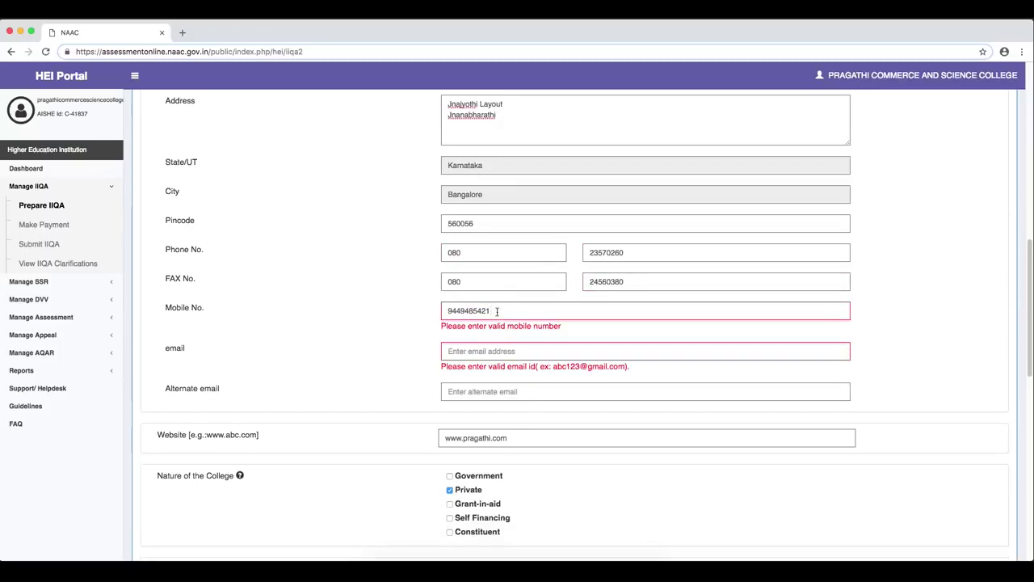
- Paste the faculty contact's e-mail and alternate e-mail, then begin the website entry
left_click(468, 354)
key("super+v")
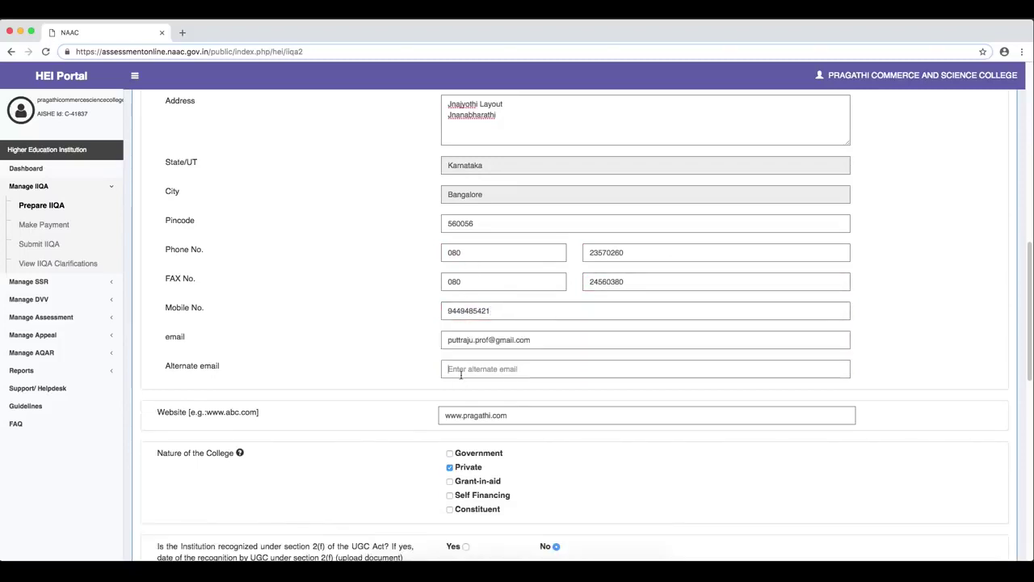
left_click(461, 368)
key("super+v")
key("Tab")
type("www")
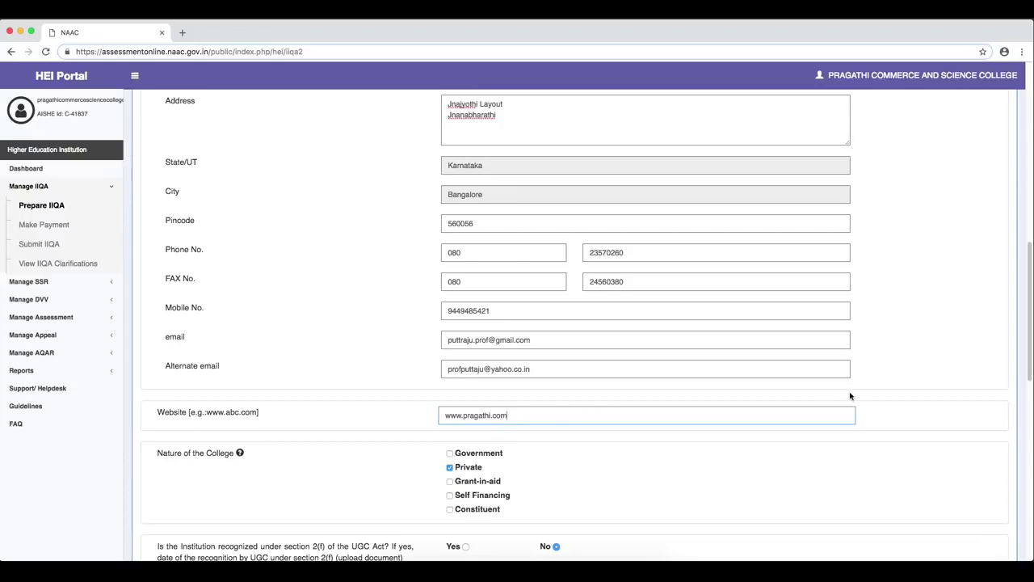
- Scroll through the profile form to review the entered details
left_click_drag(1028, 331, 1030, 250)
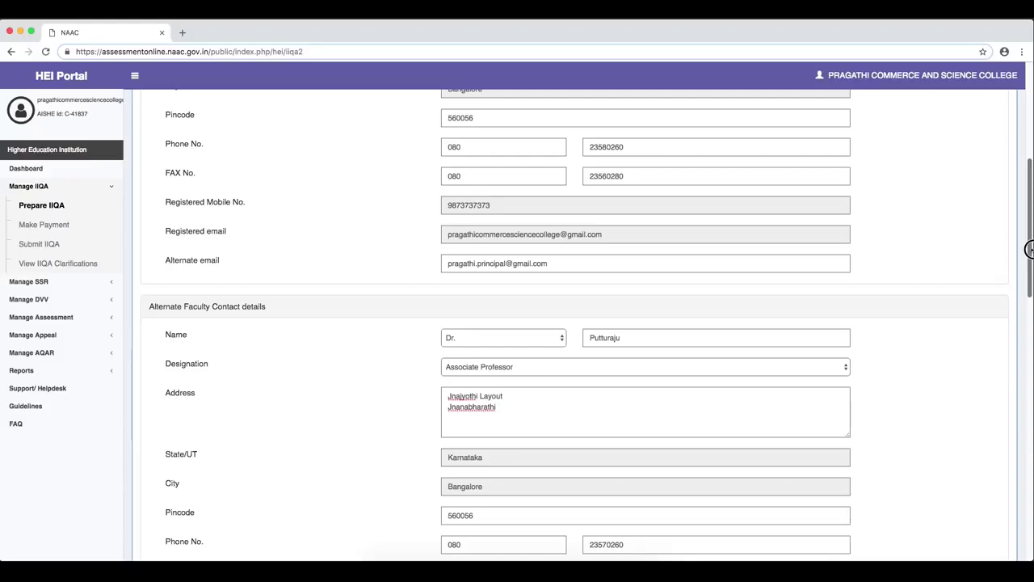
left_click_drag(1029, 250, 1030, 372)
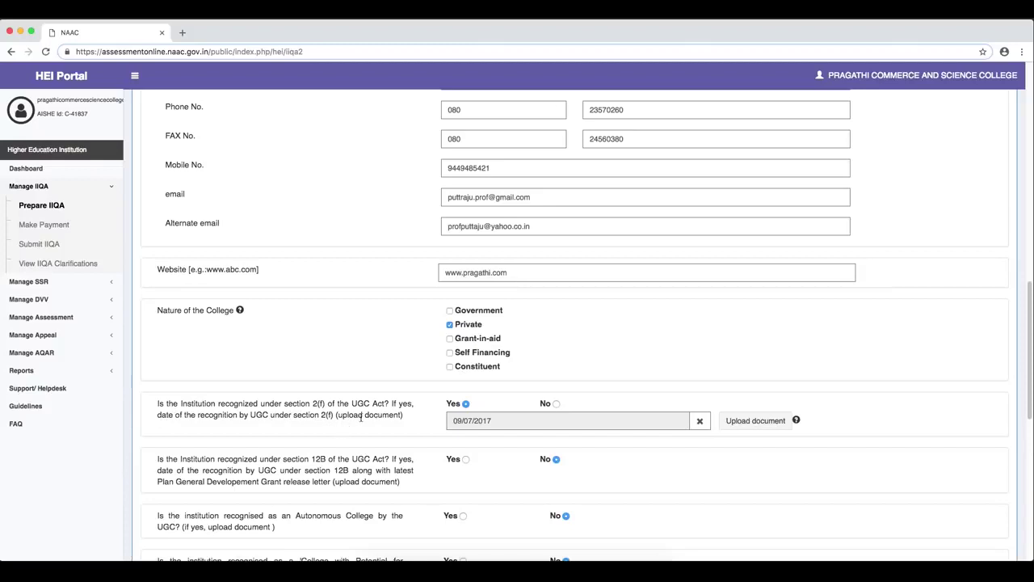
- Answer Yes to UGC section 2(f) recognition and set its date to 02/07/2017
left_click(556, 403)
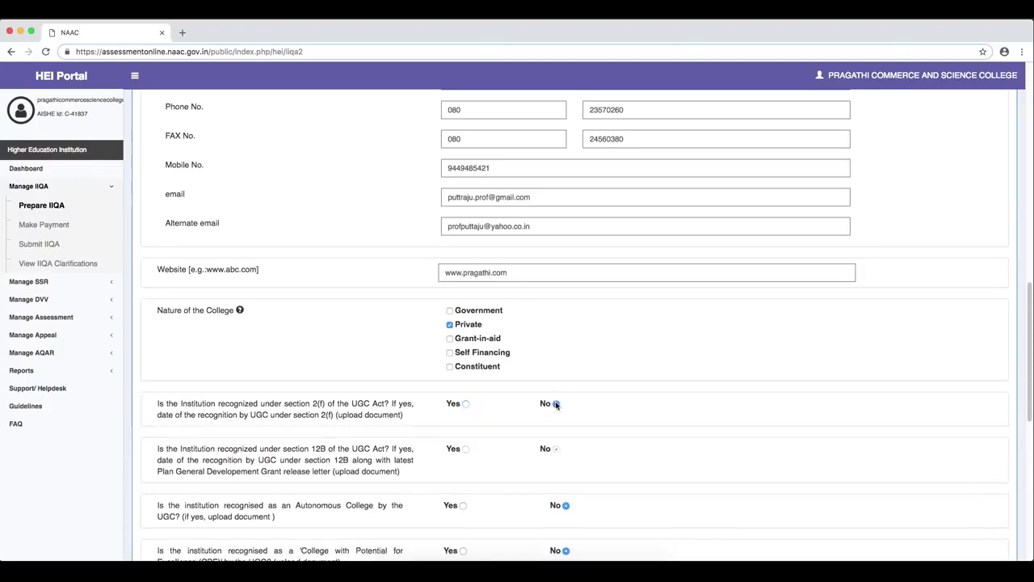
left_click(466, 404)
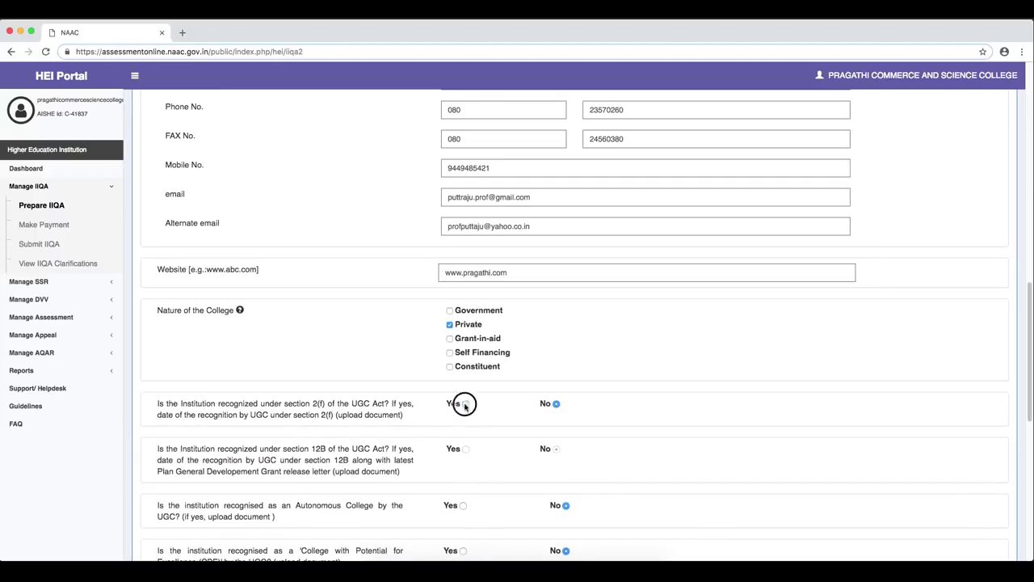
left_click(484, 421)
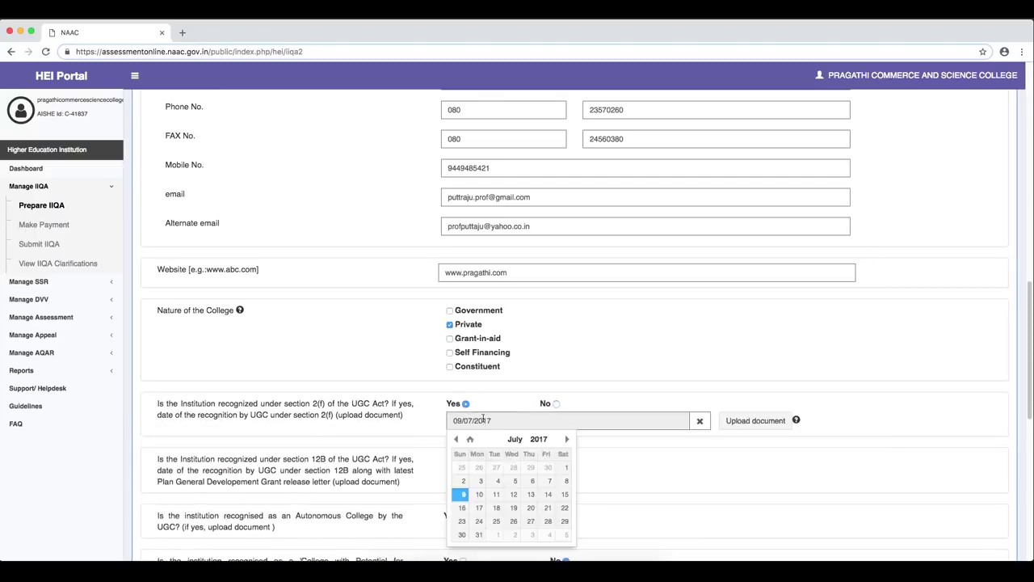
left_click(464, 480)
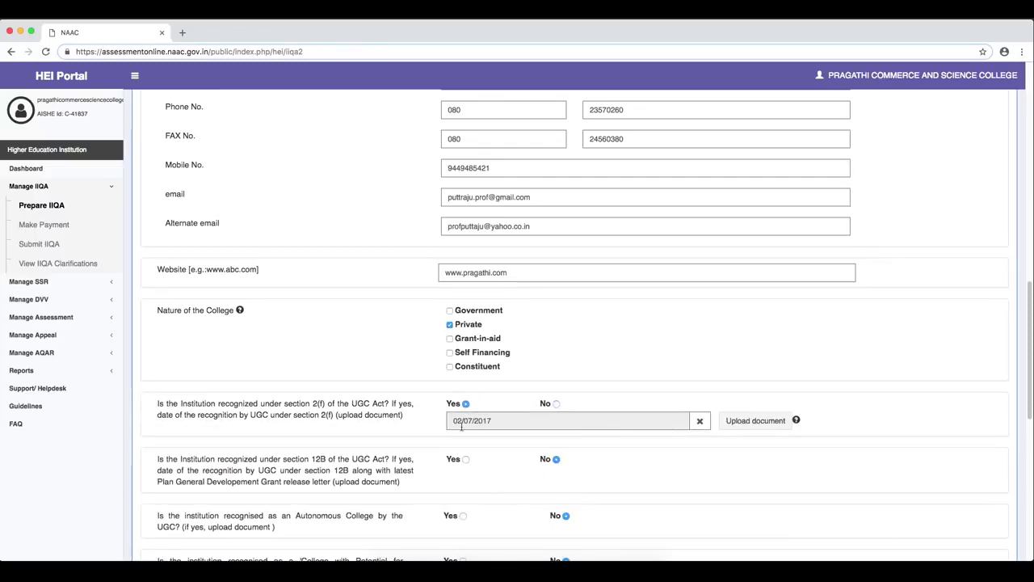
left_click(461, 421)
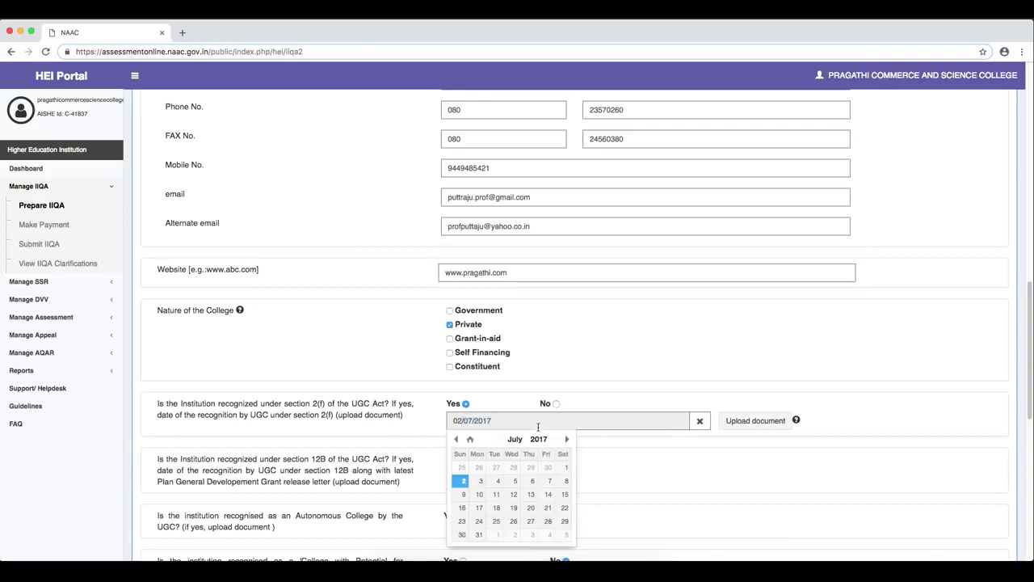
- Attach 2f.pdf from the Desktop as the section 2(f) document
left_click(732, 423)
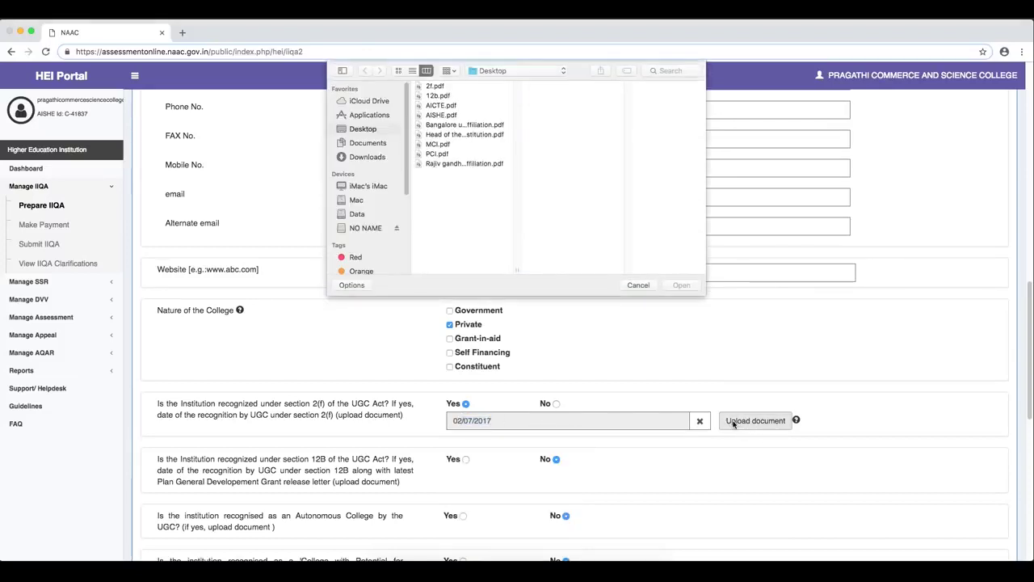
left_click(435, 85)
left_click(685, 285)
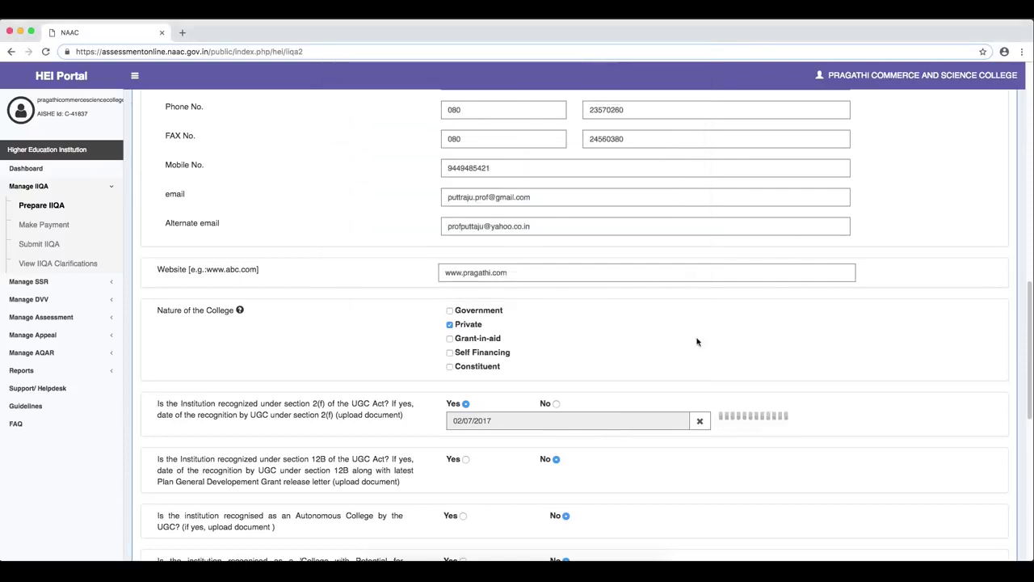
scroll(170, 236, "down", 3)
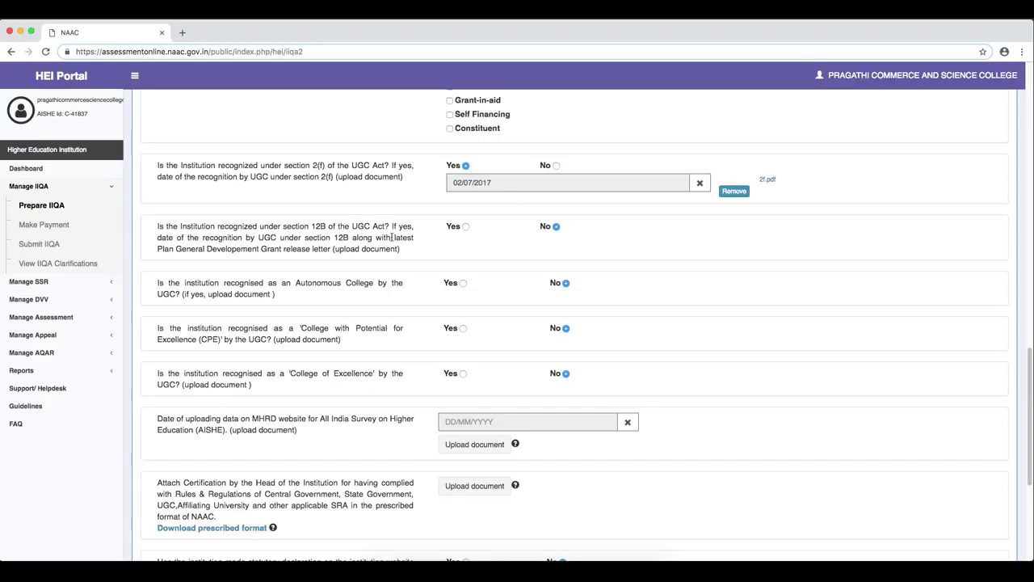
- Answer Yes to section 12B recognition with the date 12 July 2018
left_click(466, 227)
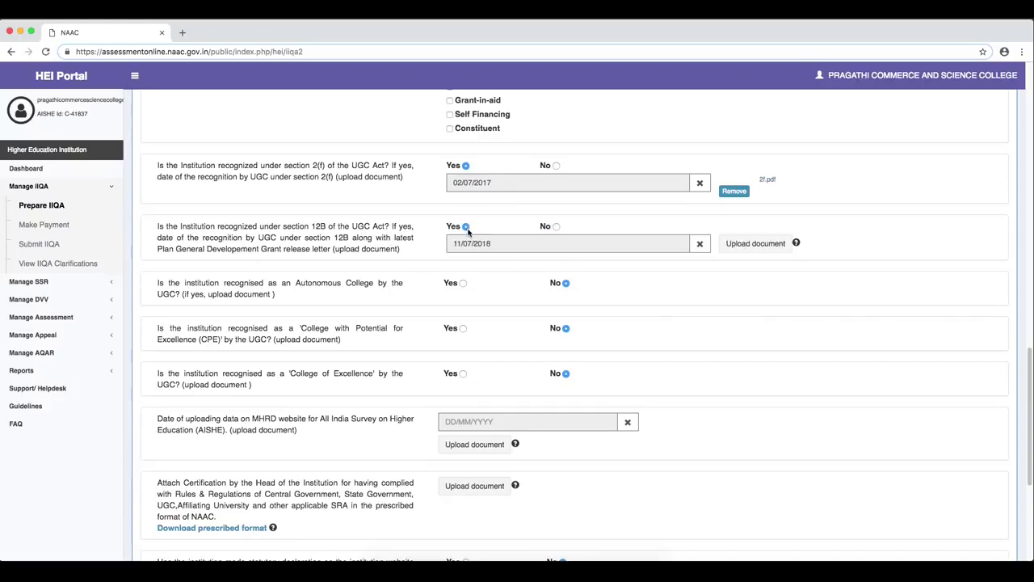
left_click(475, 251)
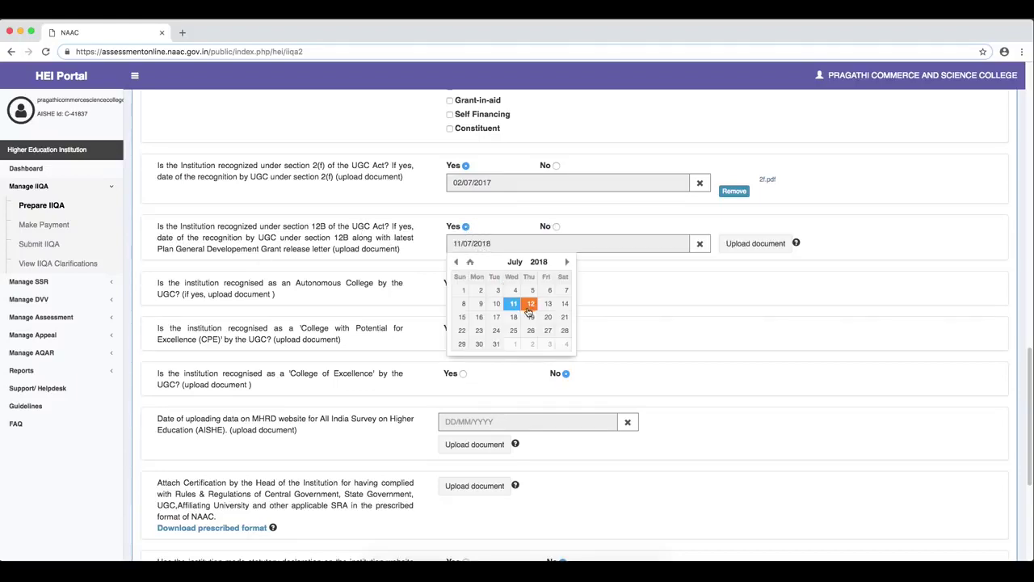
left_click(525, 306)
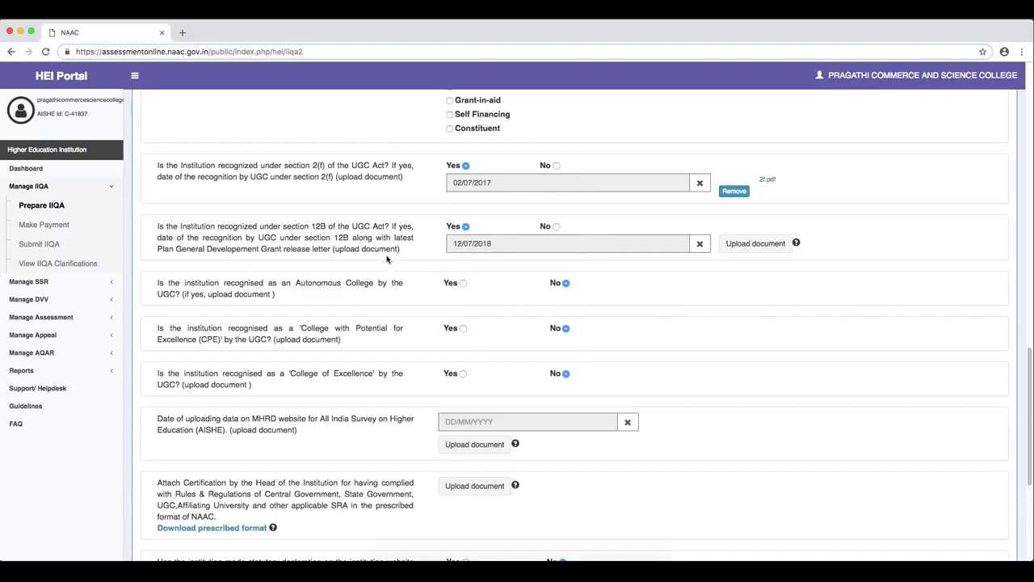
- Attach 12b.pdf from the Desktop as the 12B supporting document
left_click(756, 245)
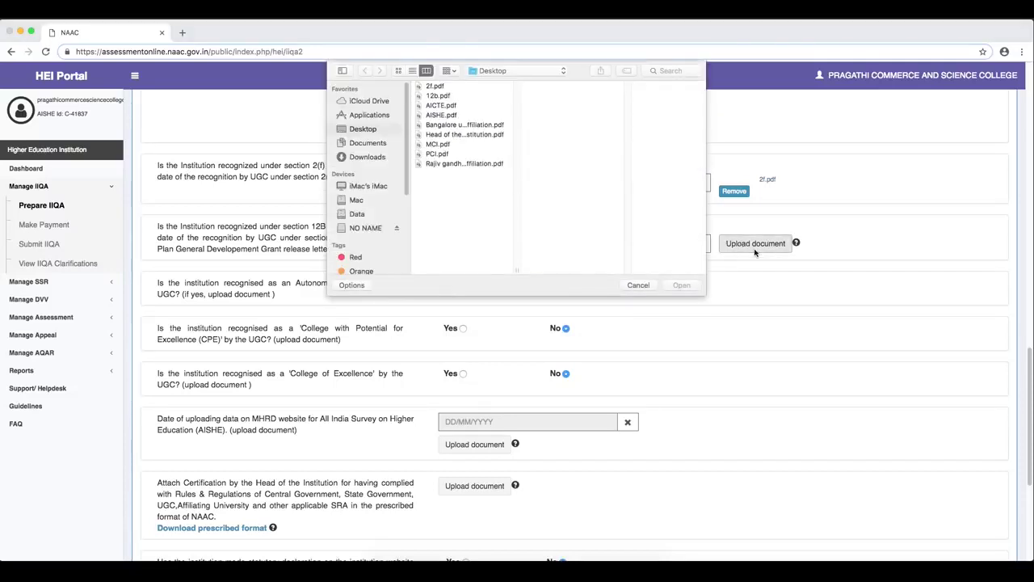
left_click(448, 95)
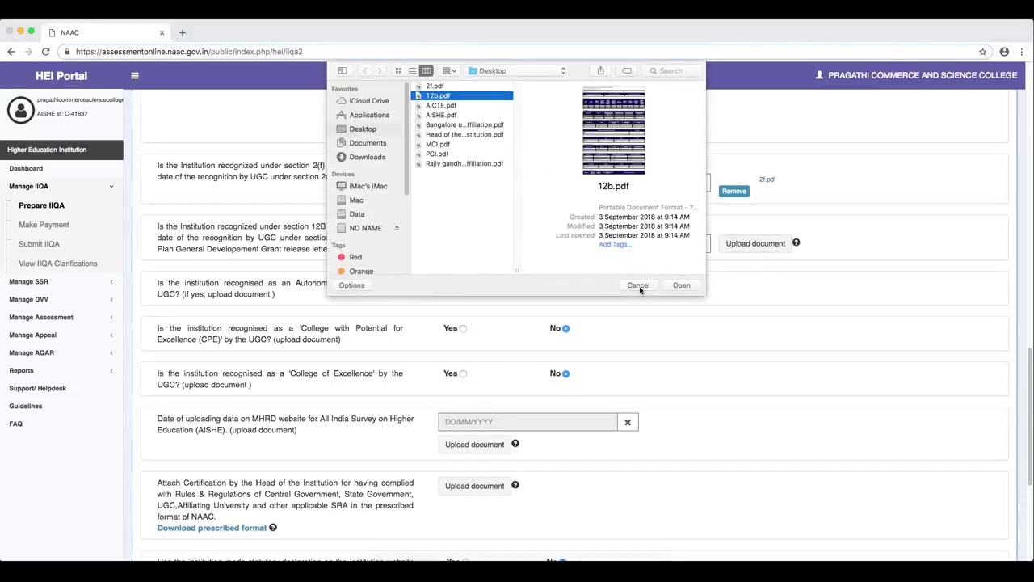
left_click(638, 285)
left_click(737, 244)
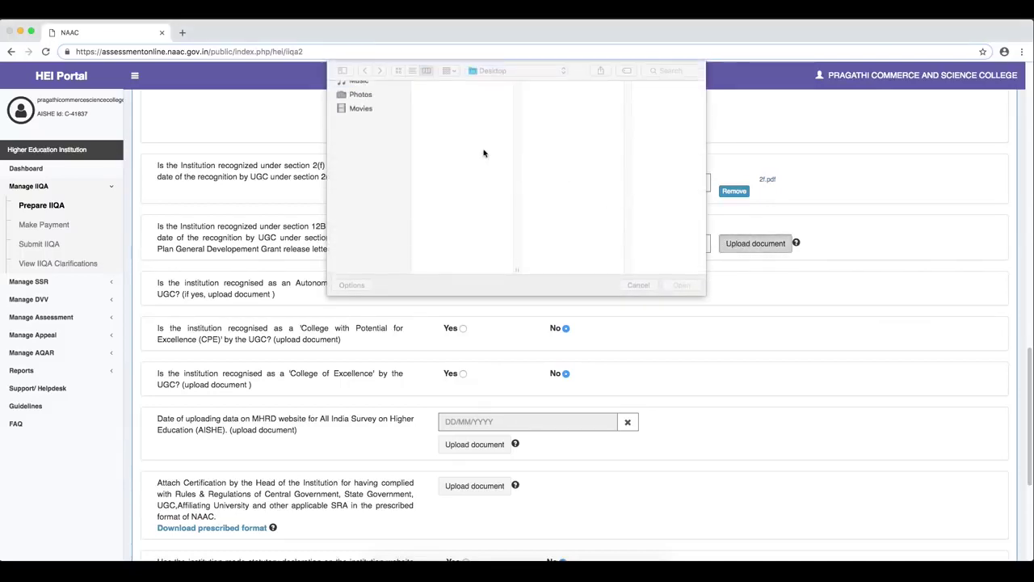
left_click(438, 96)
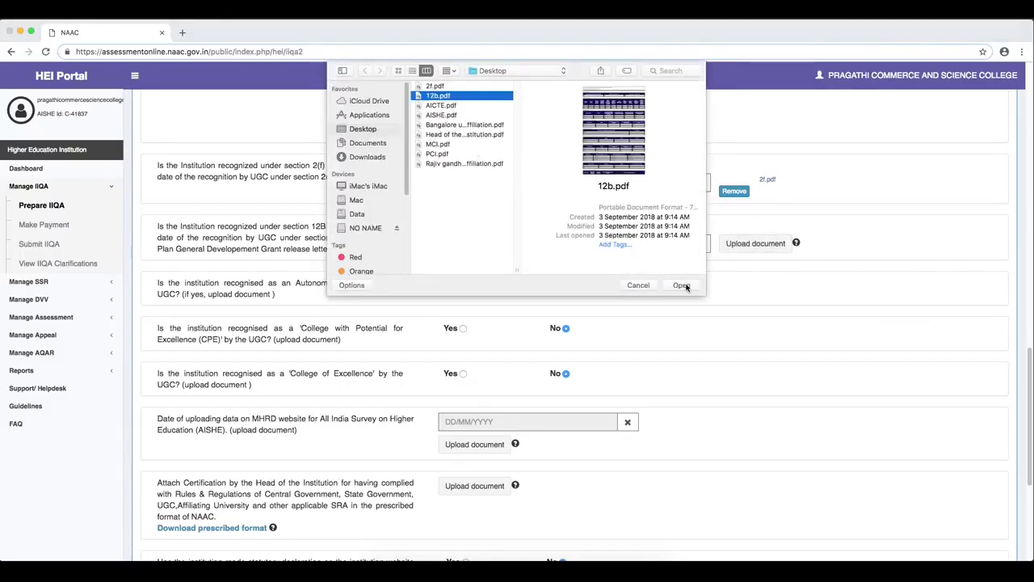
left_click(681, 284)
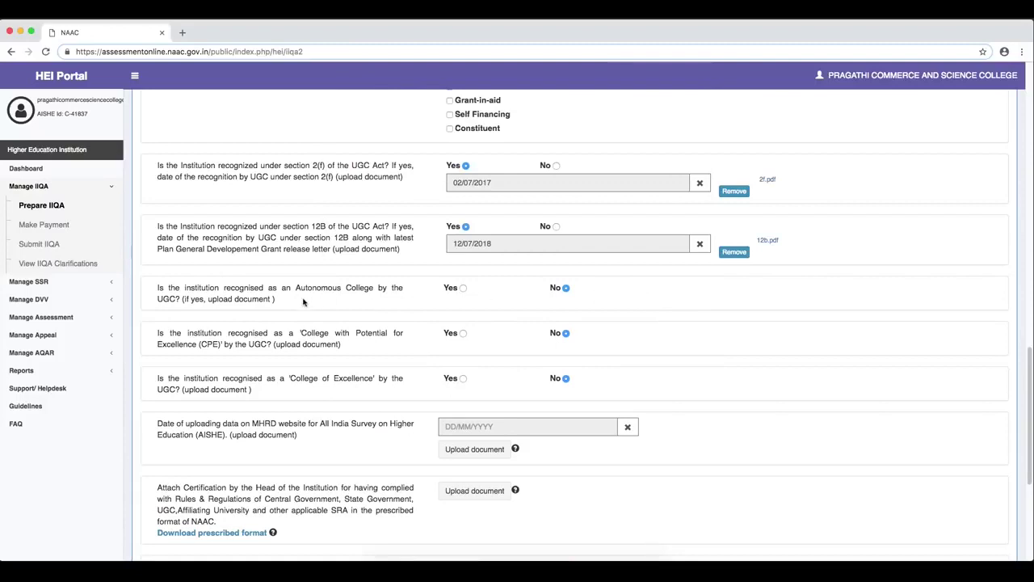
left_click_drag(240, 288, 248, 297)
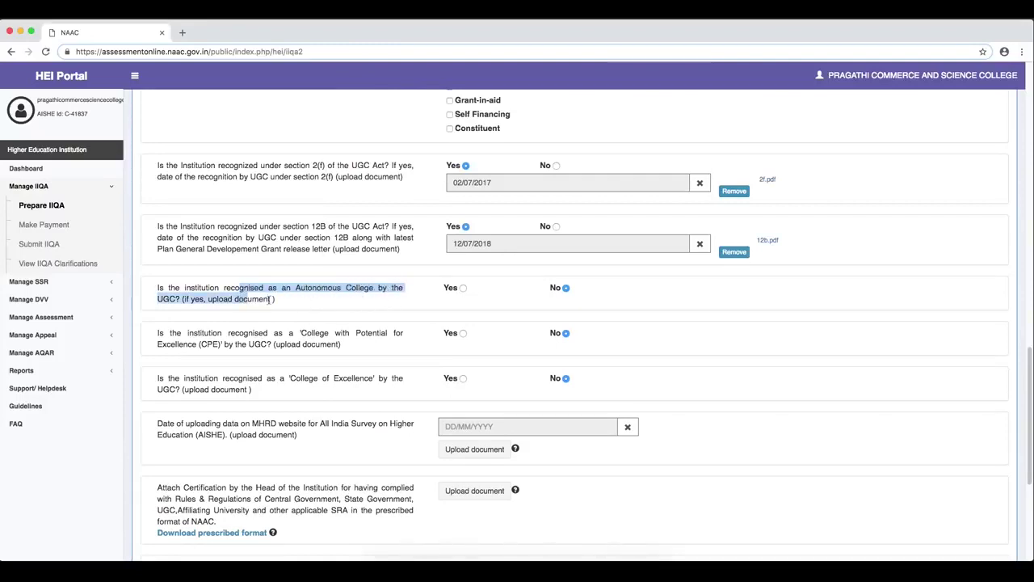
left_click(463, 288)
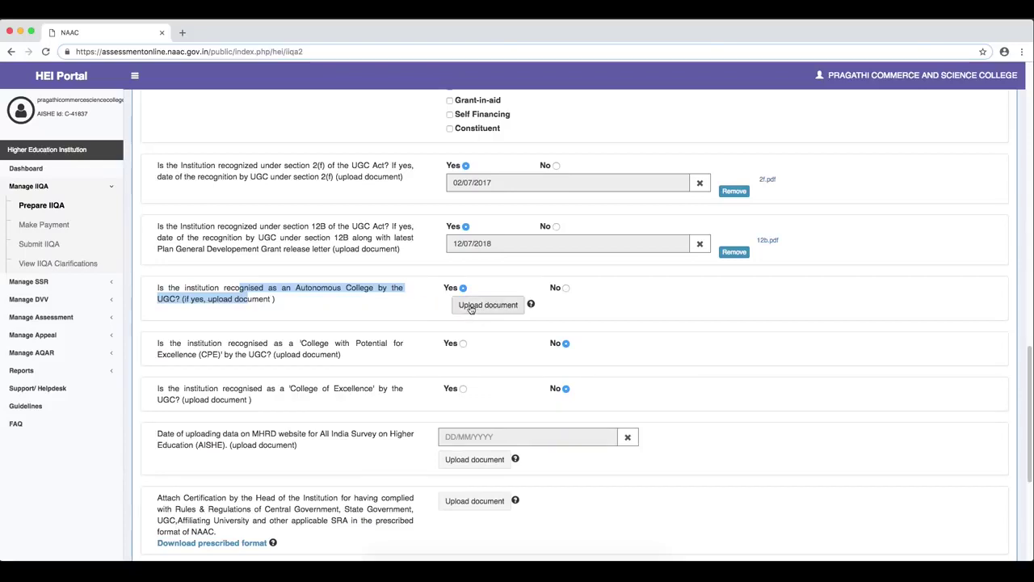
left_click(567, 290)
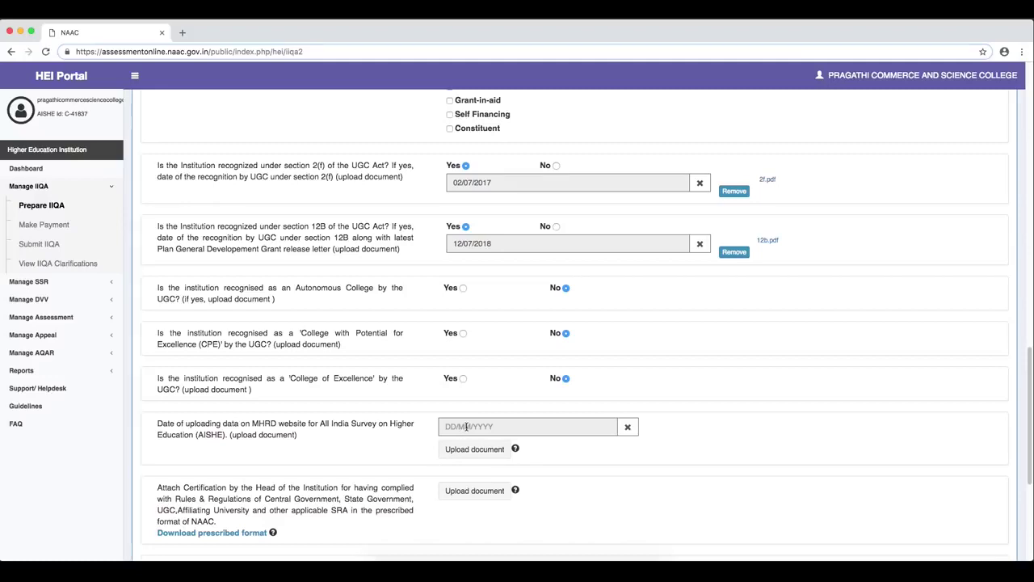
- Set the AISHE data upload date to 09/07/2018
left_click(466, 426)
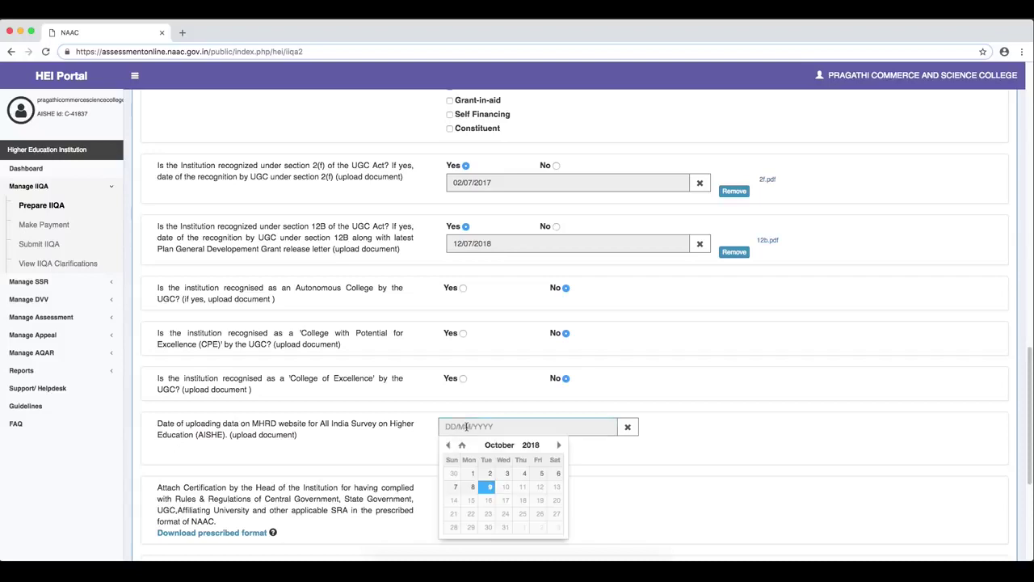
left_click(448, 445)
left_click(449, 445)
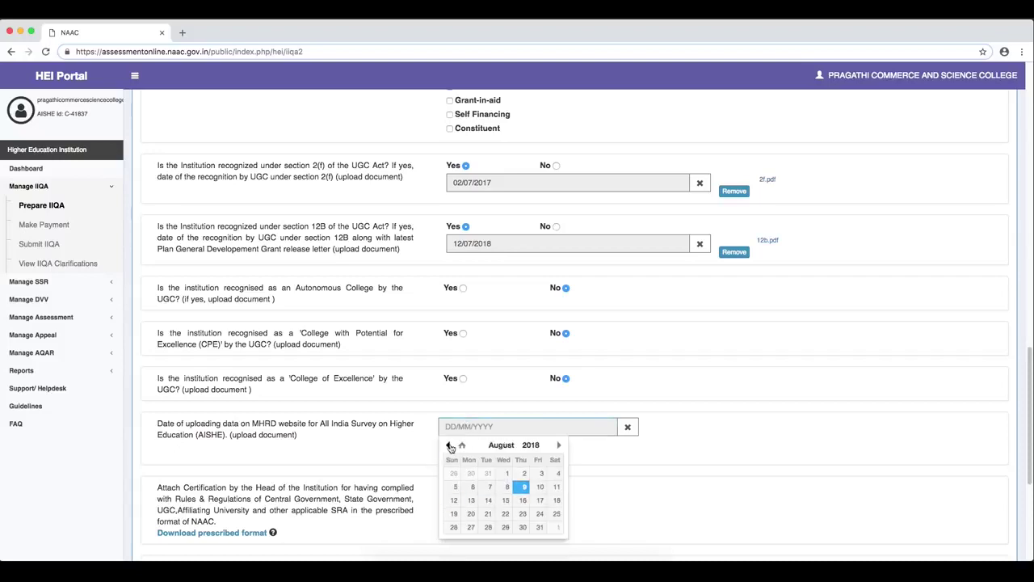
left_click(448, 445)
left_click(473, 487)
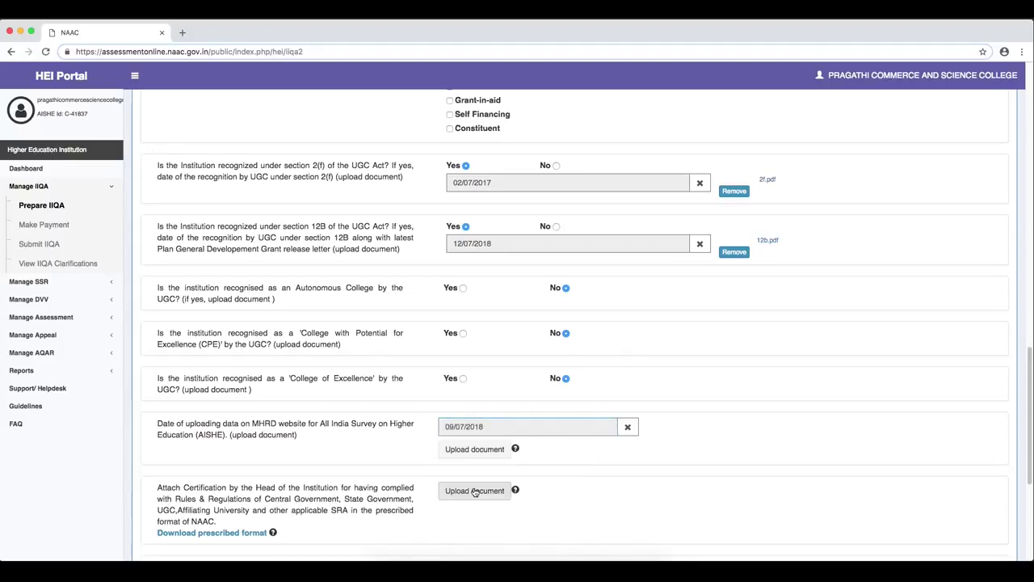
- Attach AISHE.pdf as the proof document for the AISHE upload
scroll(545, 488, "down", 3)
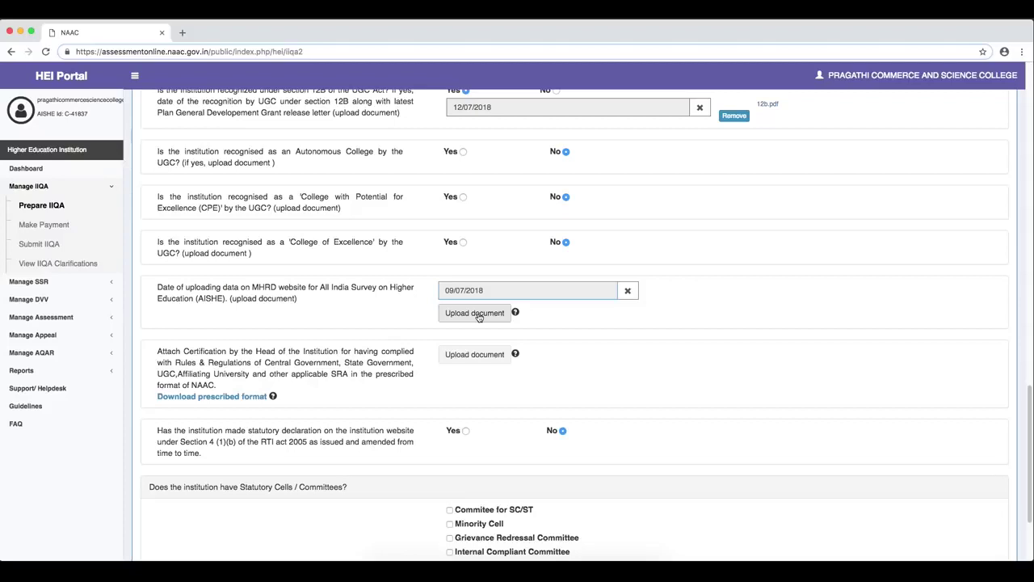
left_click(478, 317)
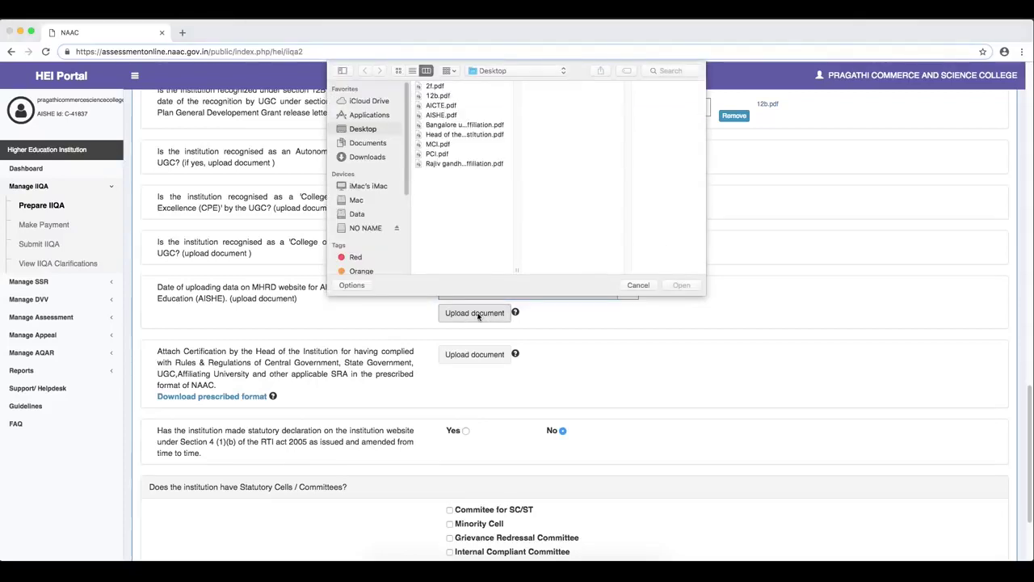
left_click(445, 115)
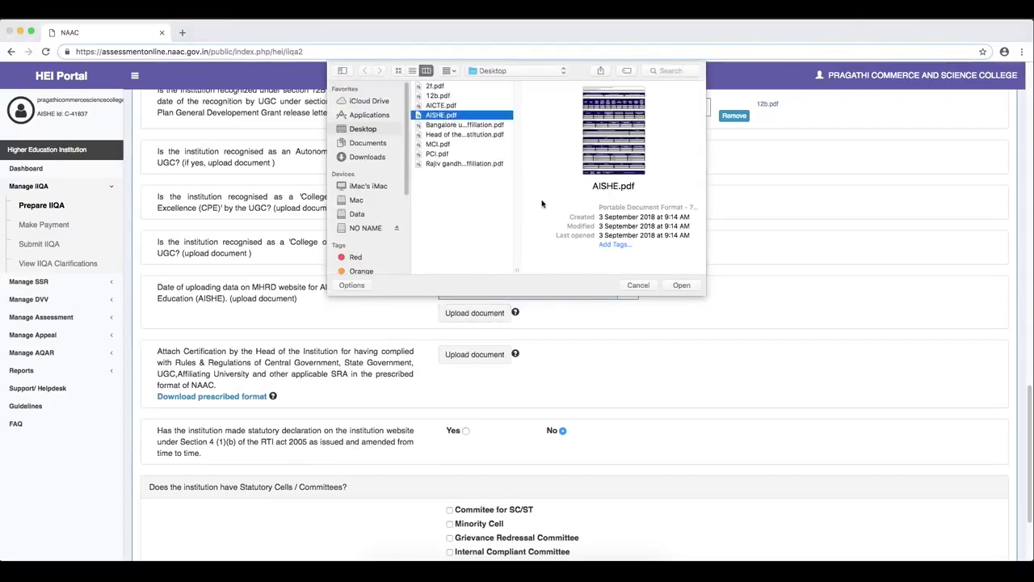
left_click(680, 285)
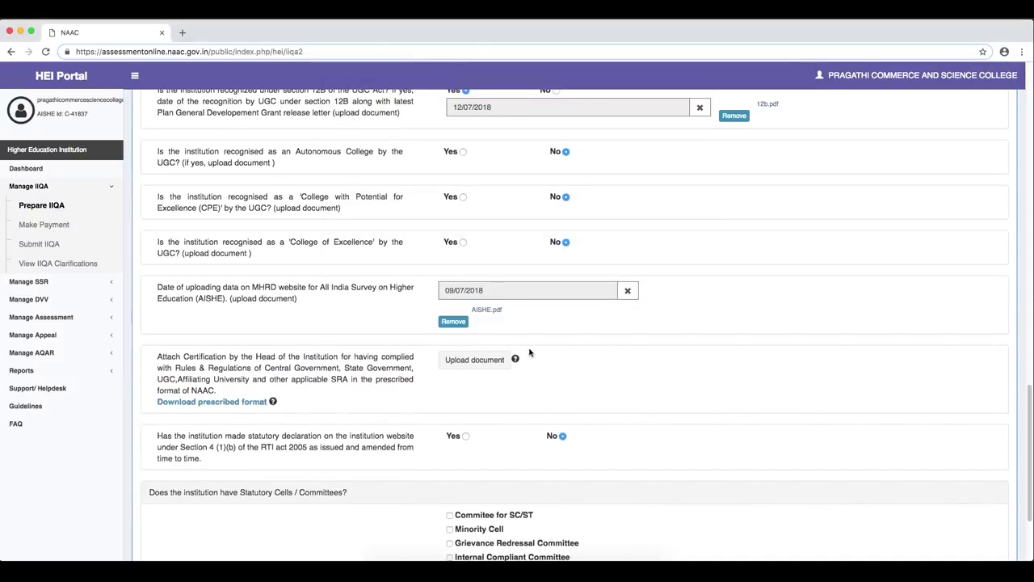
scroll(1025, 428, "down", 3)
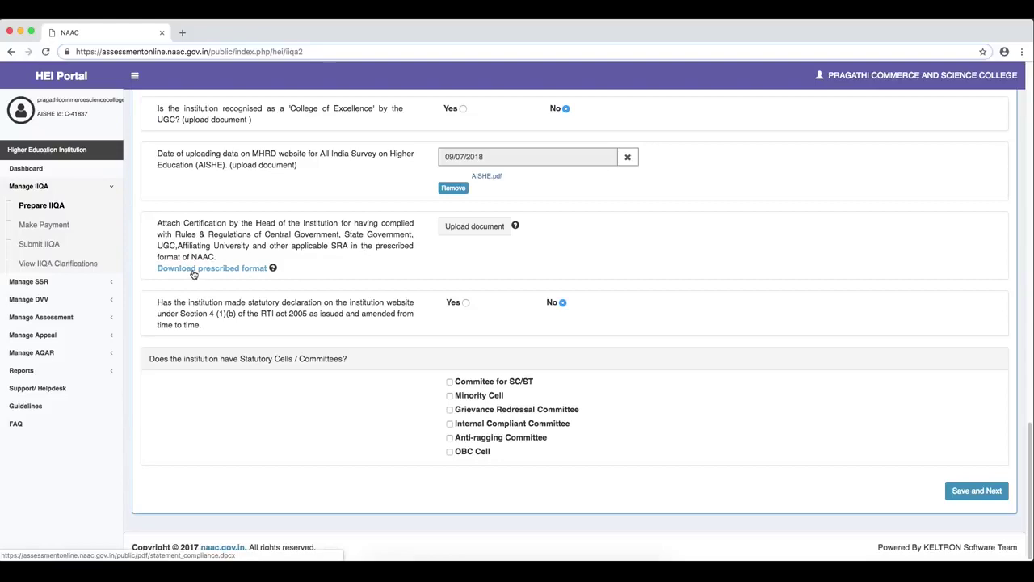
- Download the statement_compliance.docx undertaking format, read it in TextEdit, and go back to the IIQA form
left_click(187, 275)
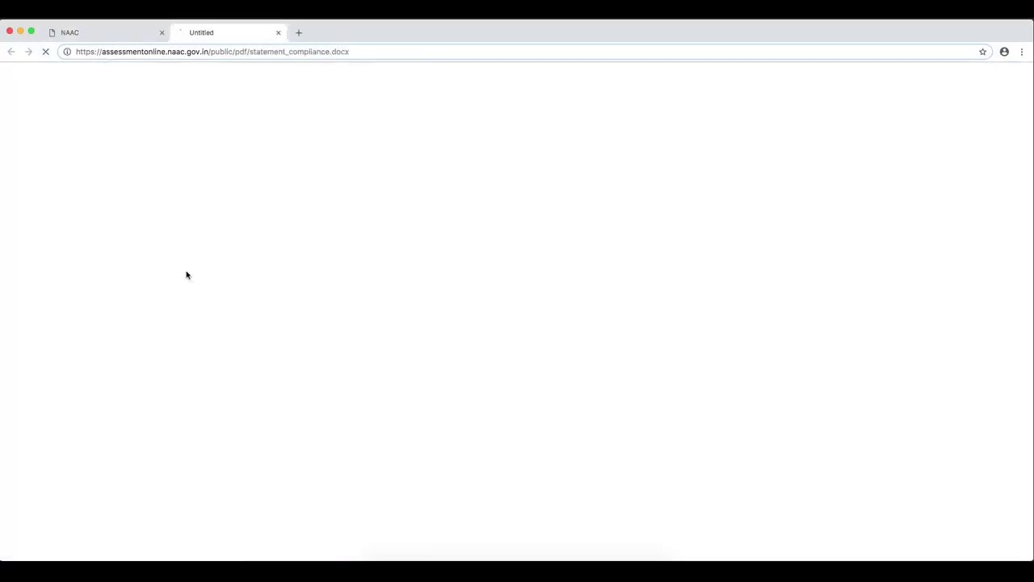
left_click(69, 549)
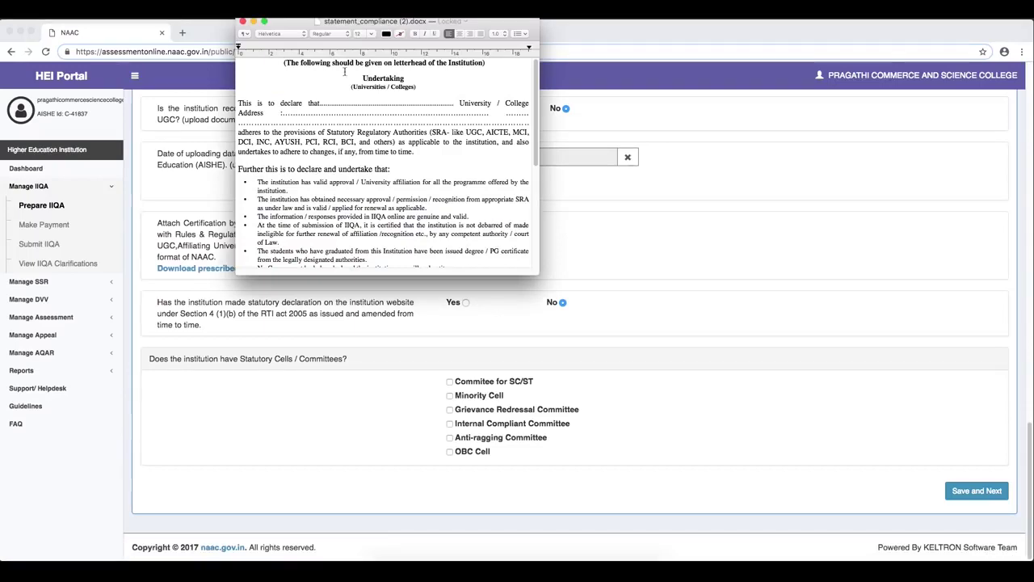
left_click_drag(536, 101, 542, 191)
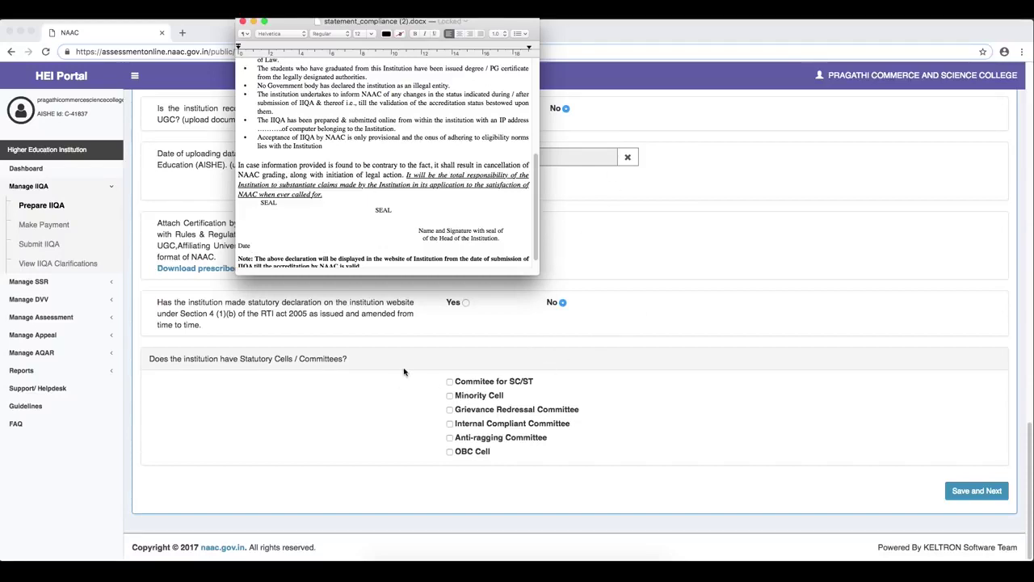
left_click(621, 247)
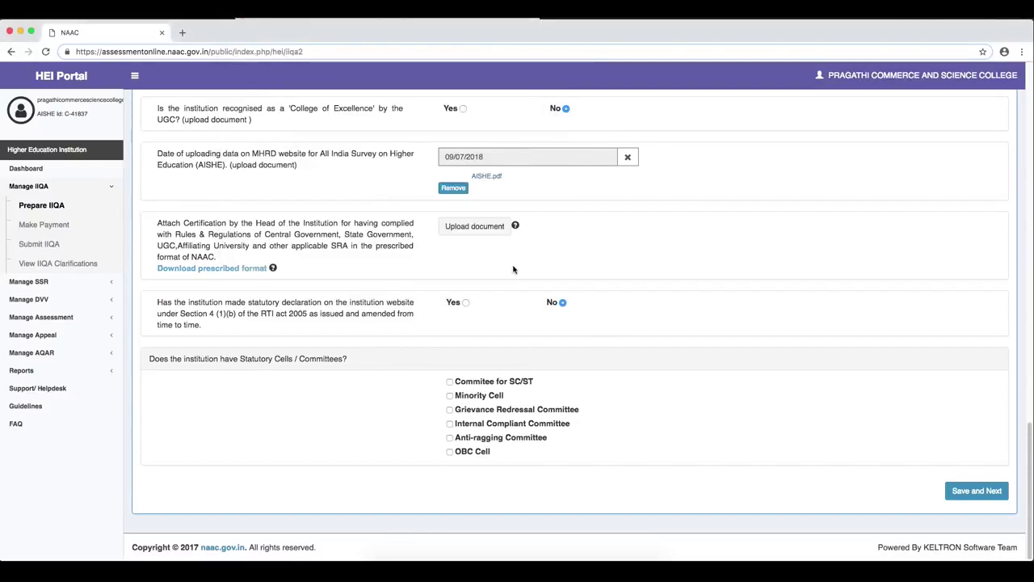
- Upload Head of the institution.pdf under the compliance certification question
left_click(467, 227)
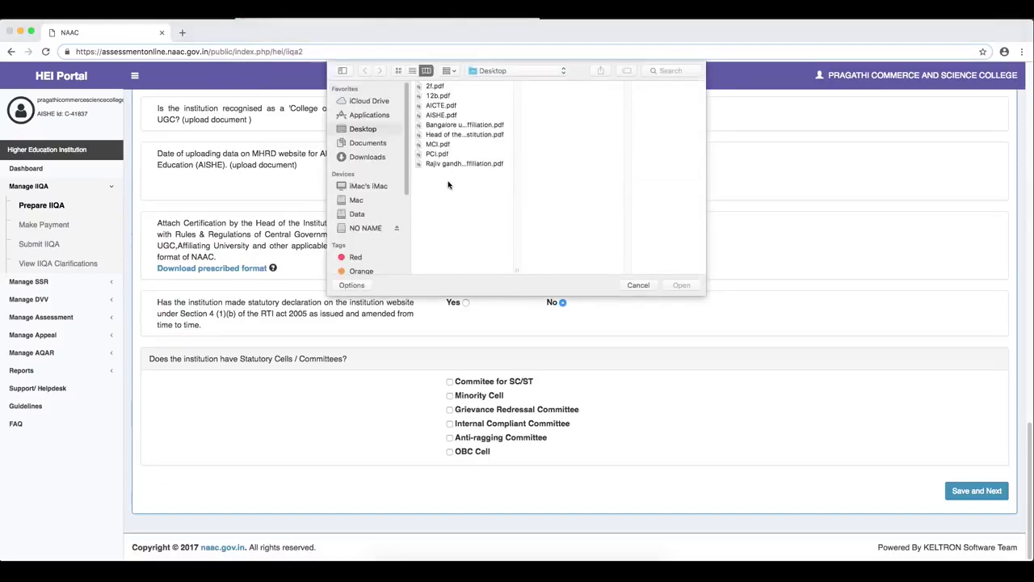
left_click(474, 134)
left_click(679, 285)
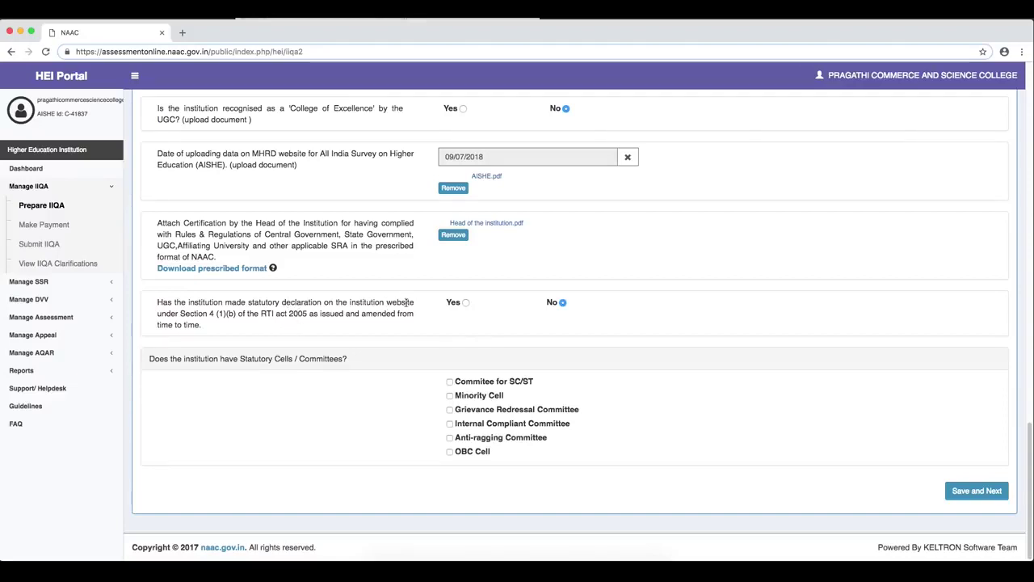
left_click(466, 303)
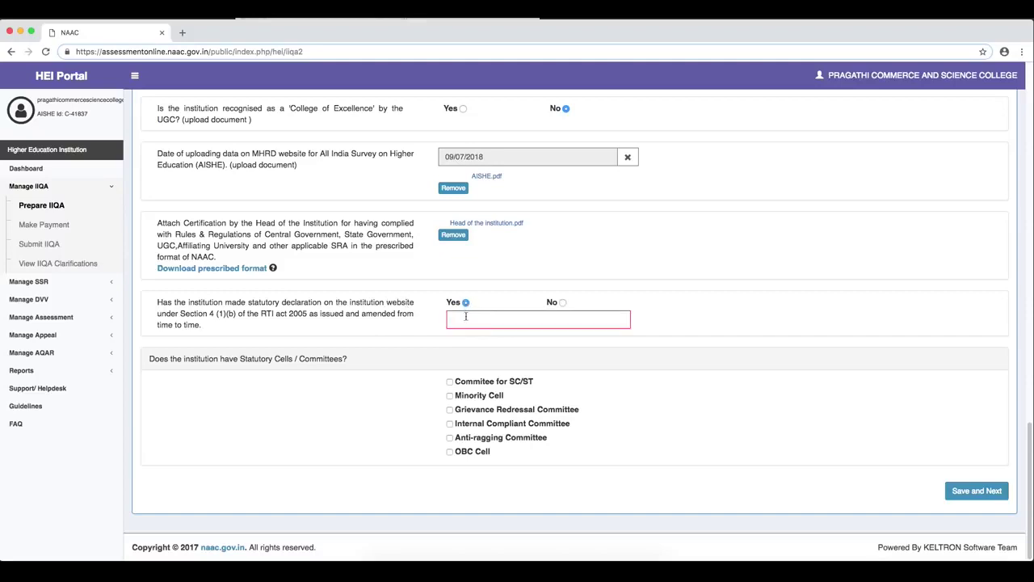
left_click(462, 320)
type("www.pragathi.com/rti")
left_click(572, 344)
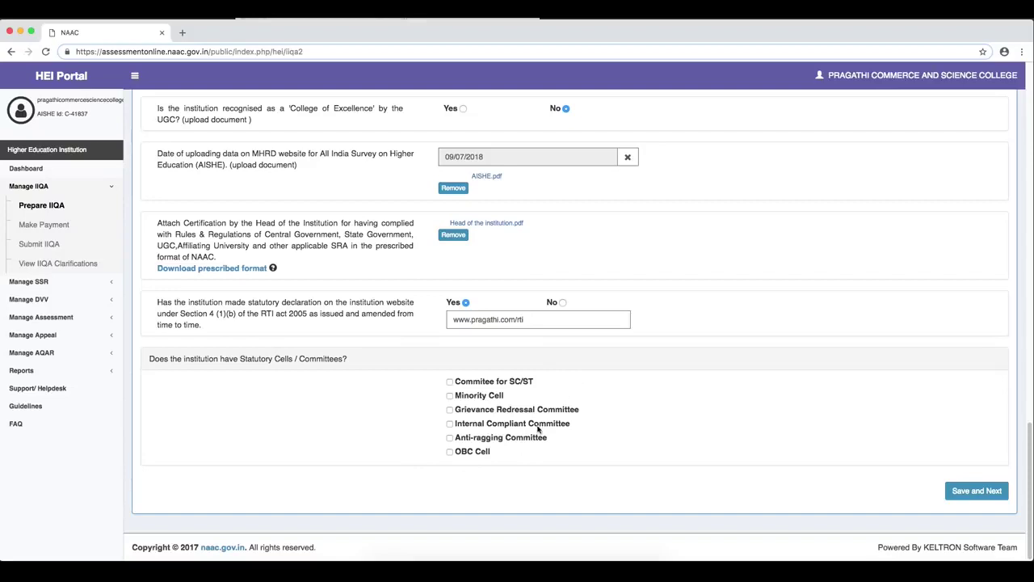
- Tick the SC/ST, Grievance Redressal, Internal Compliant, Anti-ragging and OBC Cell committees, then Save and Next
left_click(450, 381)
left_click(449, 410)
left_click(449, 437)
left_click(450, 451)
left_click(450, 423)
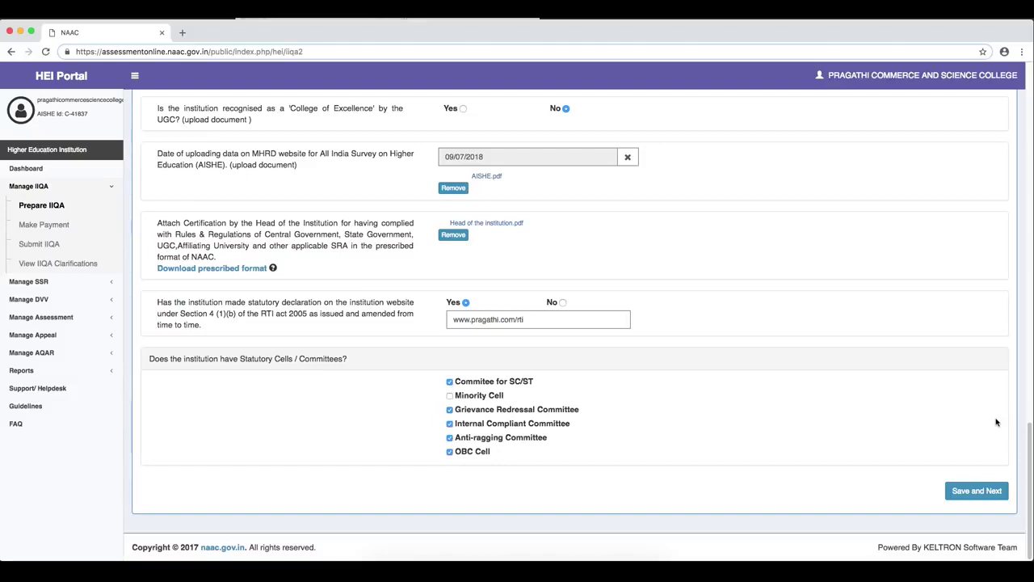
left_click(963, 495)
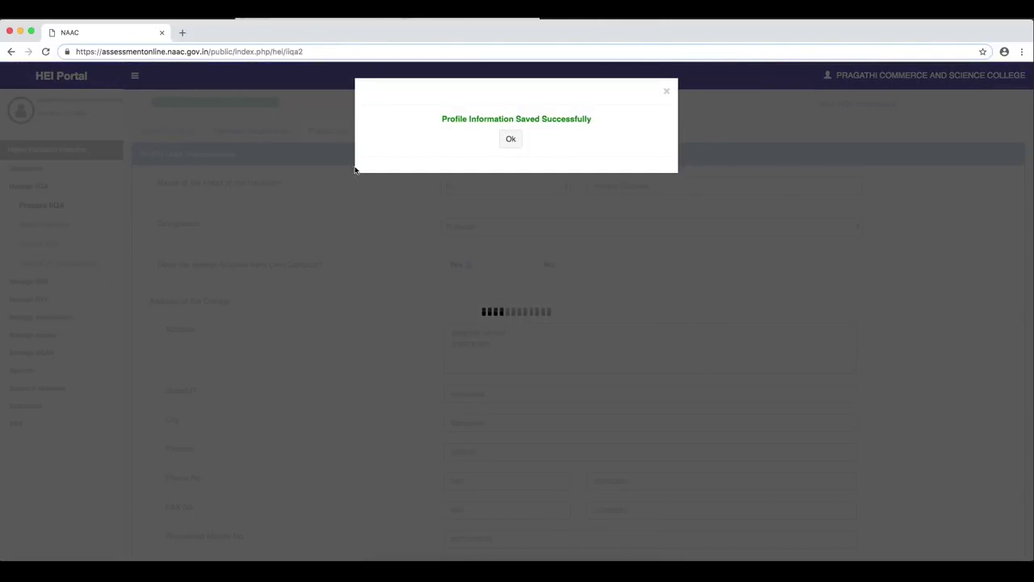
- Close the 'Profile Information Saved Successfully' message and switch to Academic Information
left_click(509, 140)
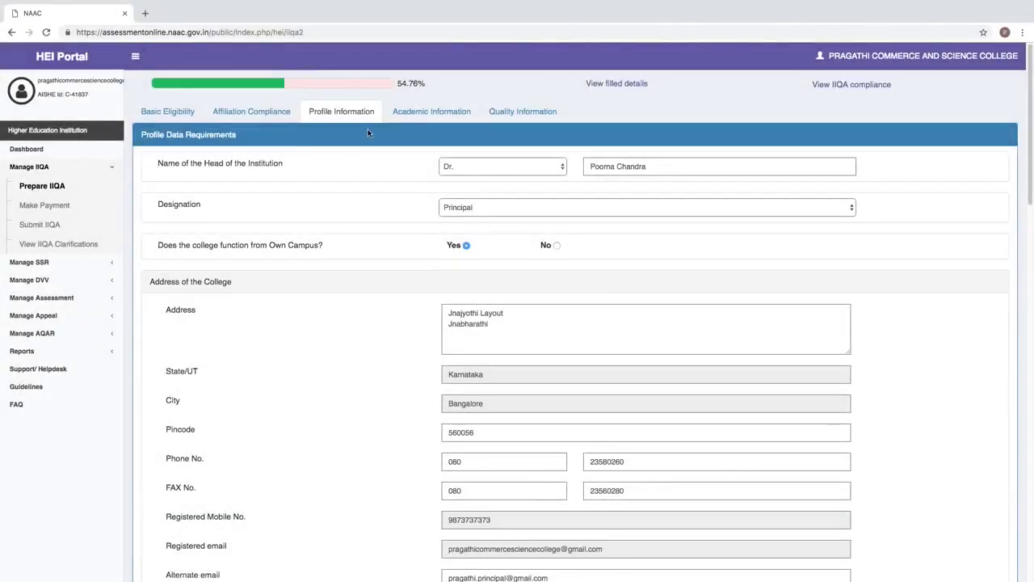
left_click(411, 118)
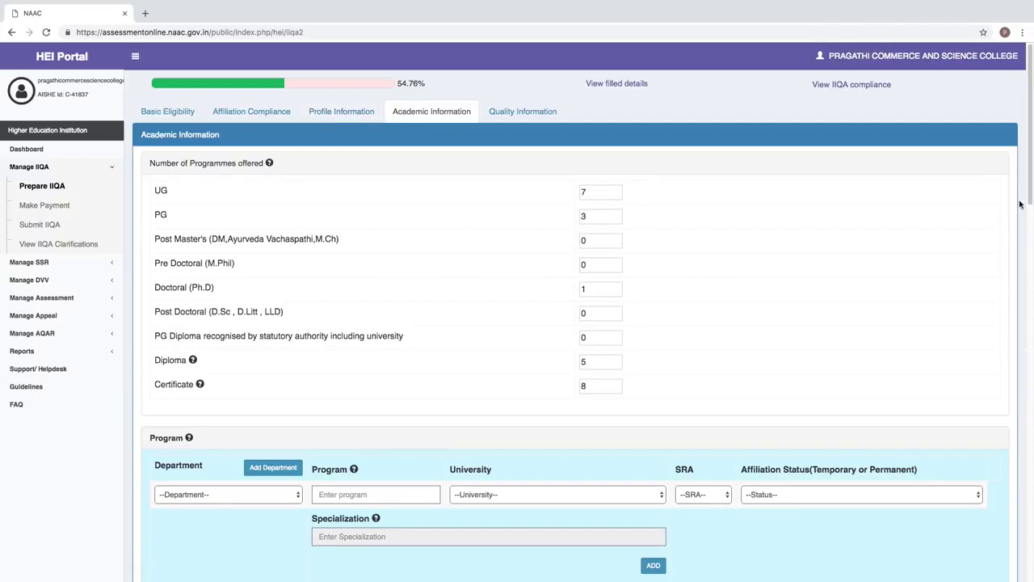
left_click_drag(1030, 162, 1029, 341)
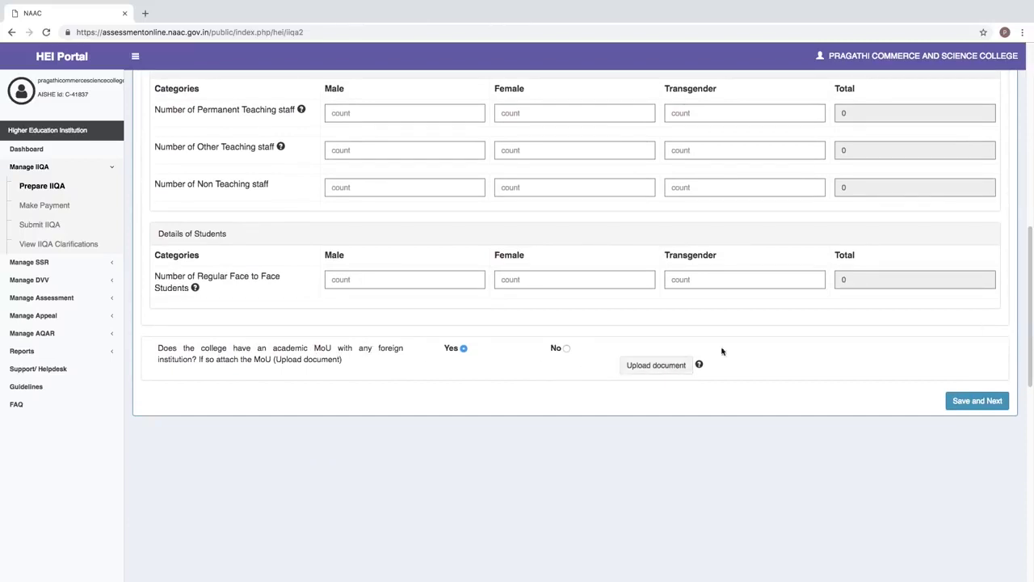
left_click_drag(1032, 331, 1021, 173)
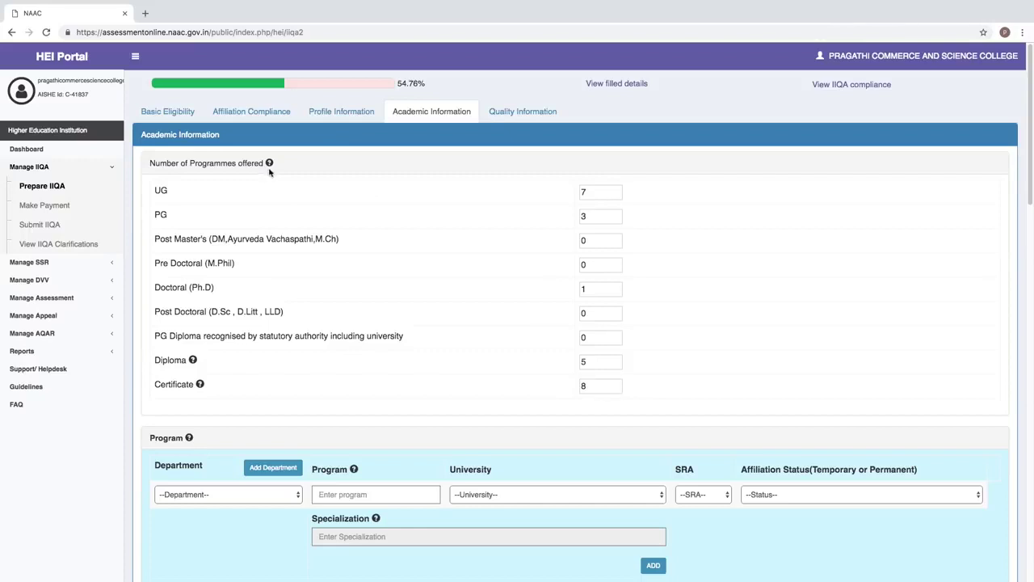
mouse_move(271, 166)
mouse_move(194, 361)
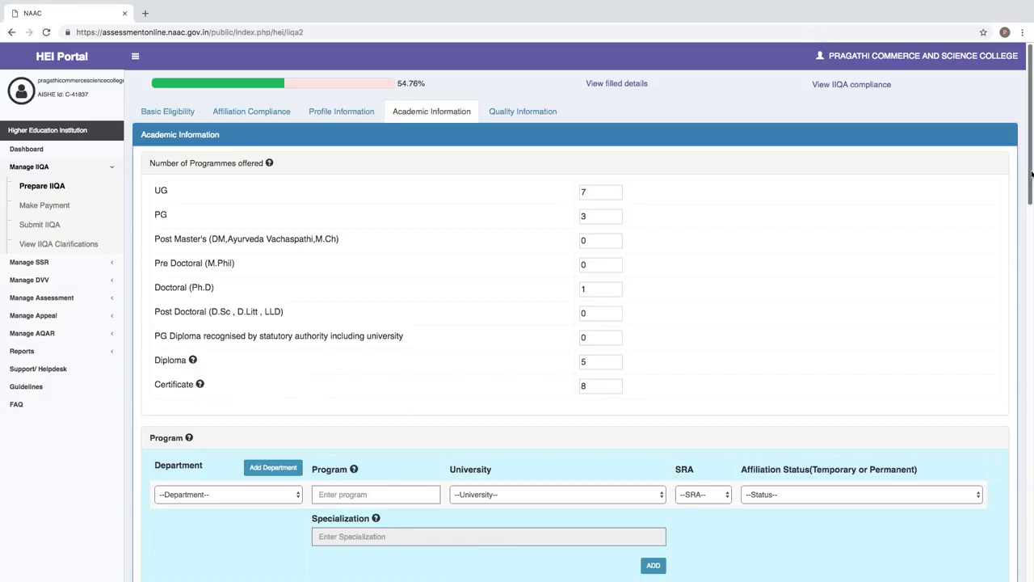
left_click_drag(1030, 115, 1026, 260)
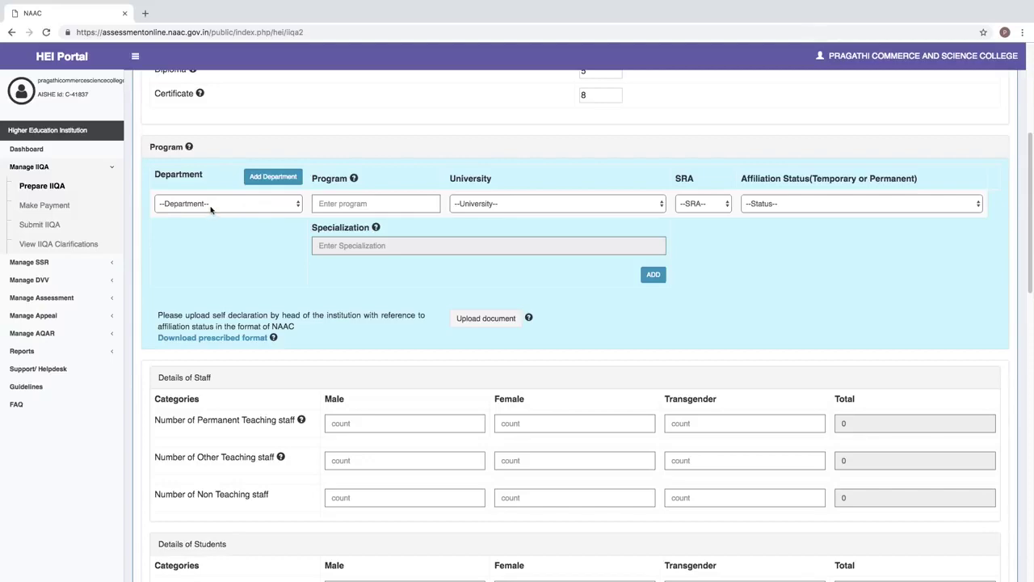
left_click(273, 178)
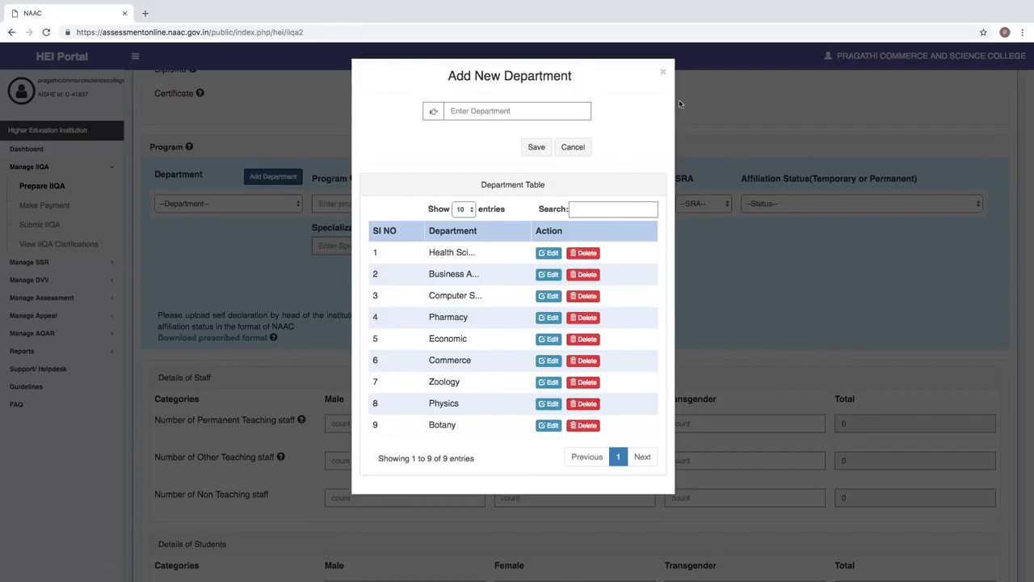
left_click(663, 72)
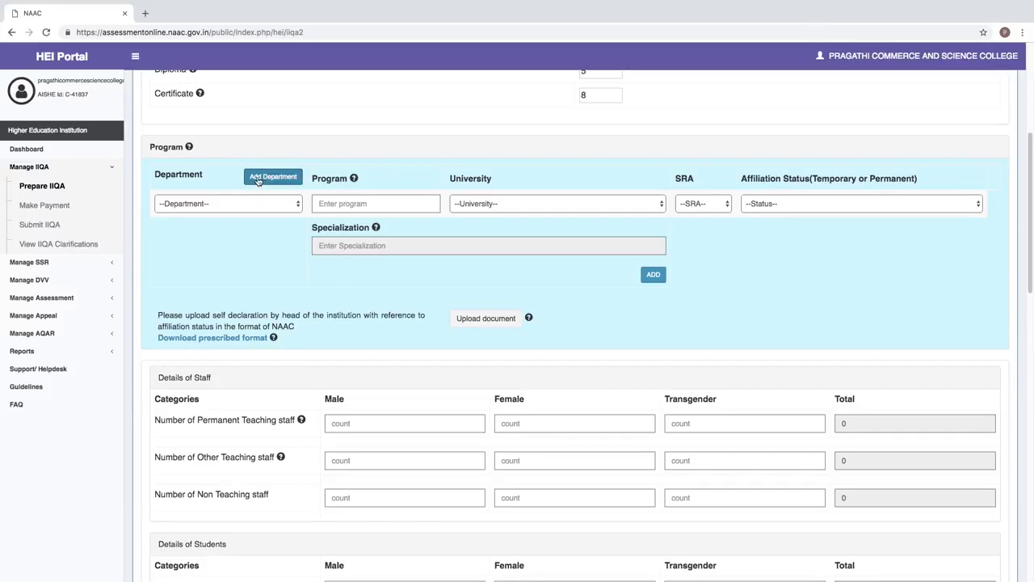
left_click(258, 180)
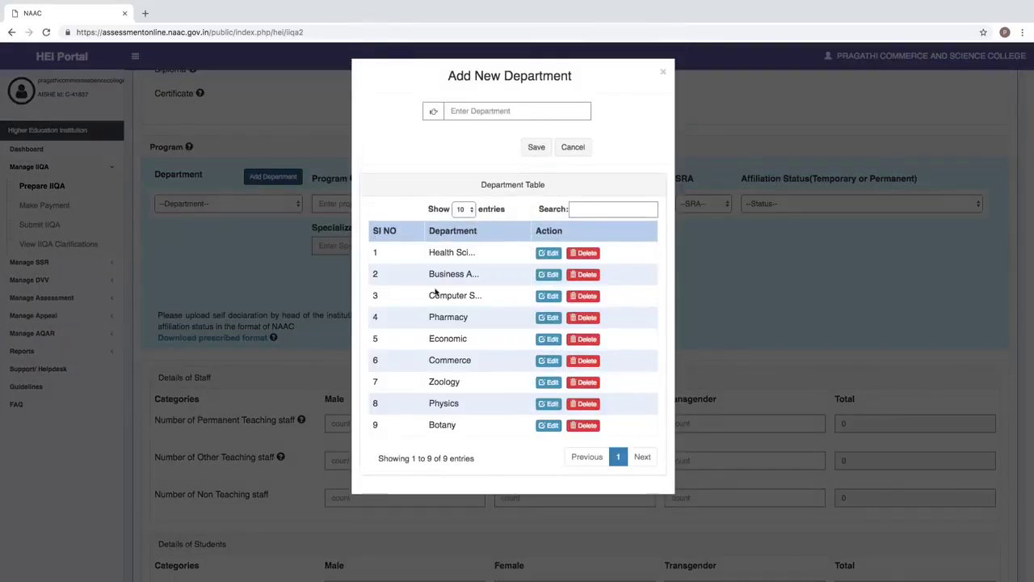
left_click(453, 111)
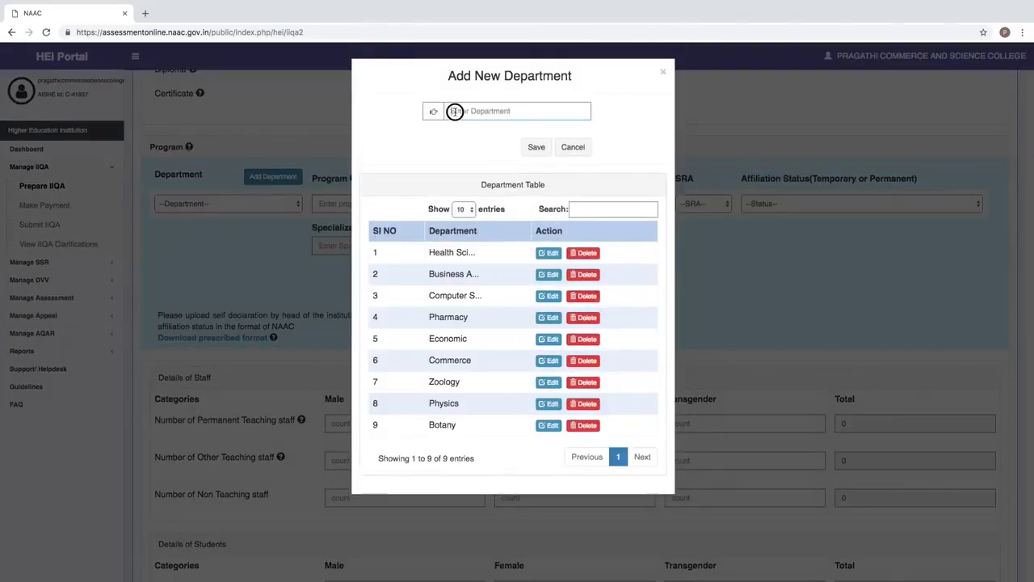
left_click(536, 148)
type("chemi")
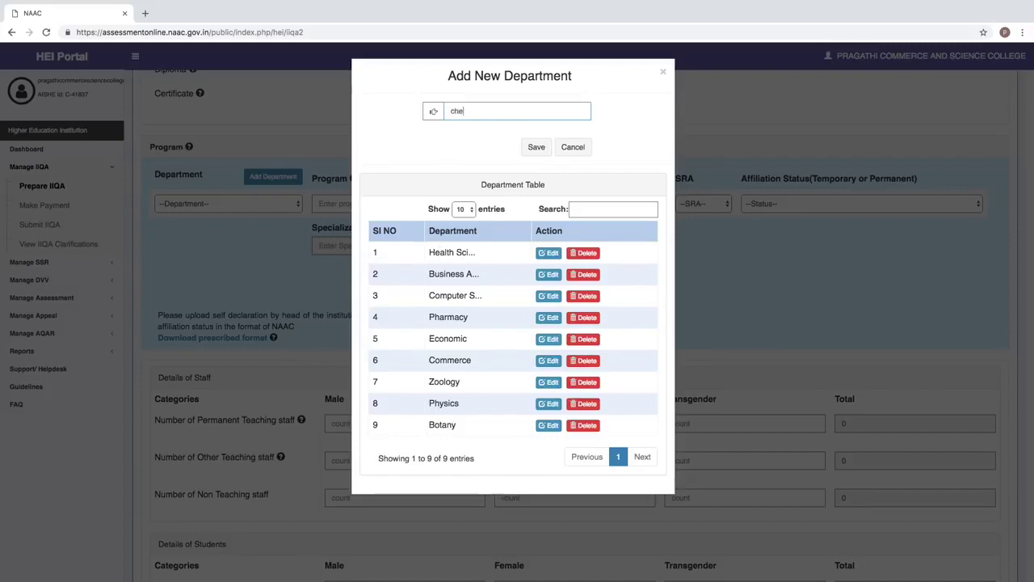
type("stry")
left_click(538, 155)
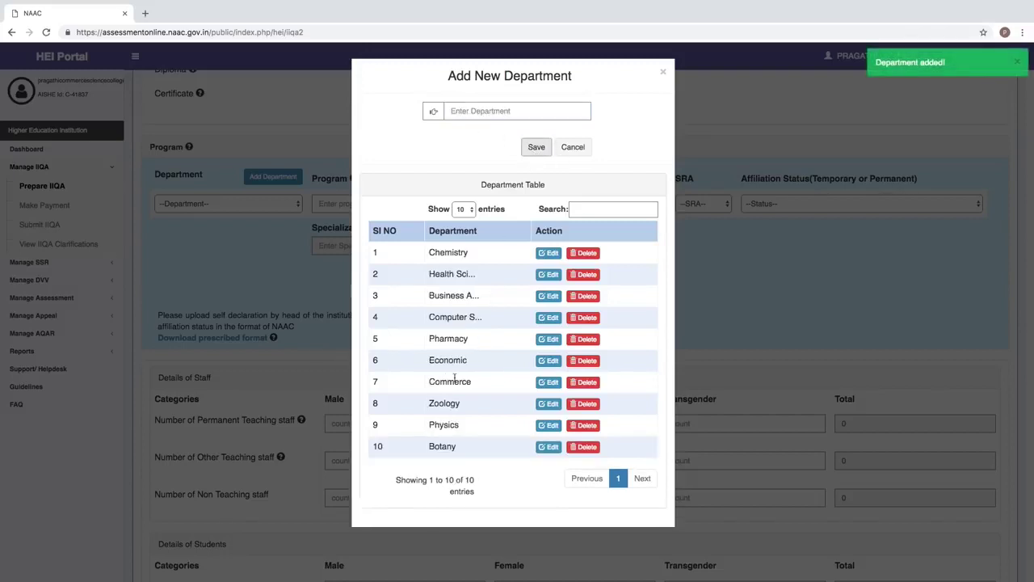
left_click(586, 254)
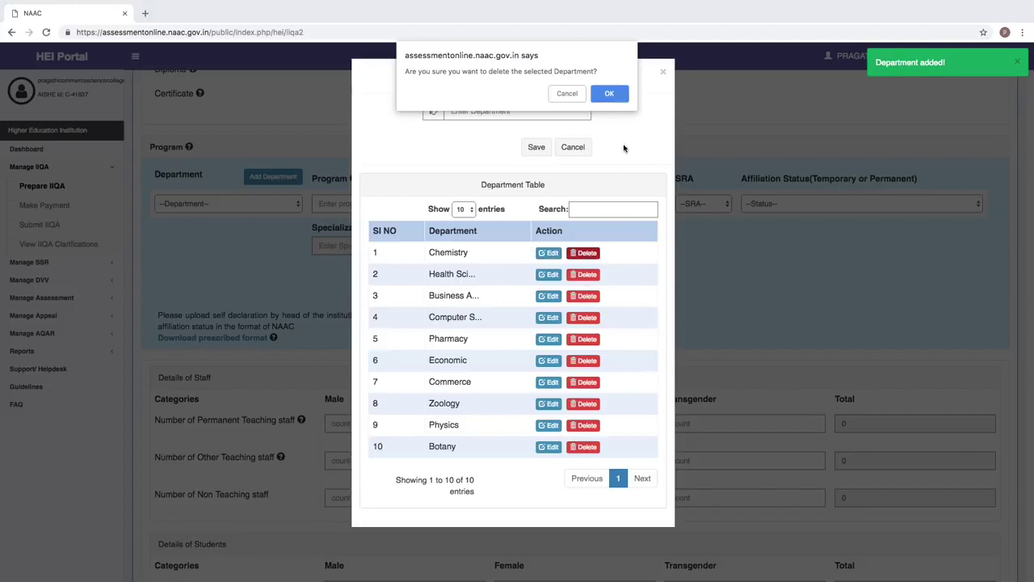
left_click(612, 94)
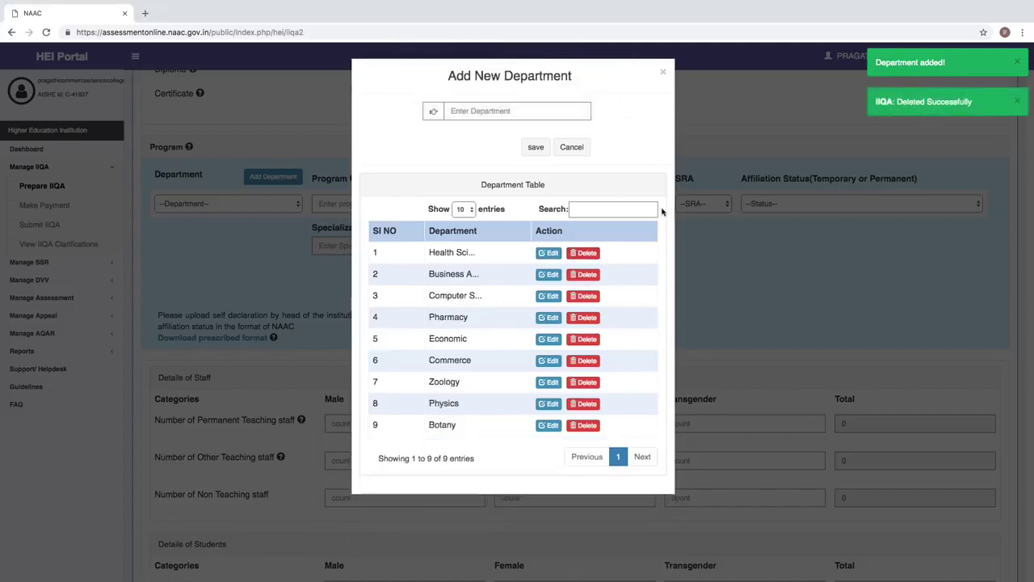
left_click(196, 272)
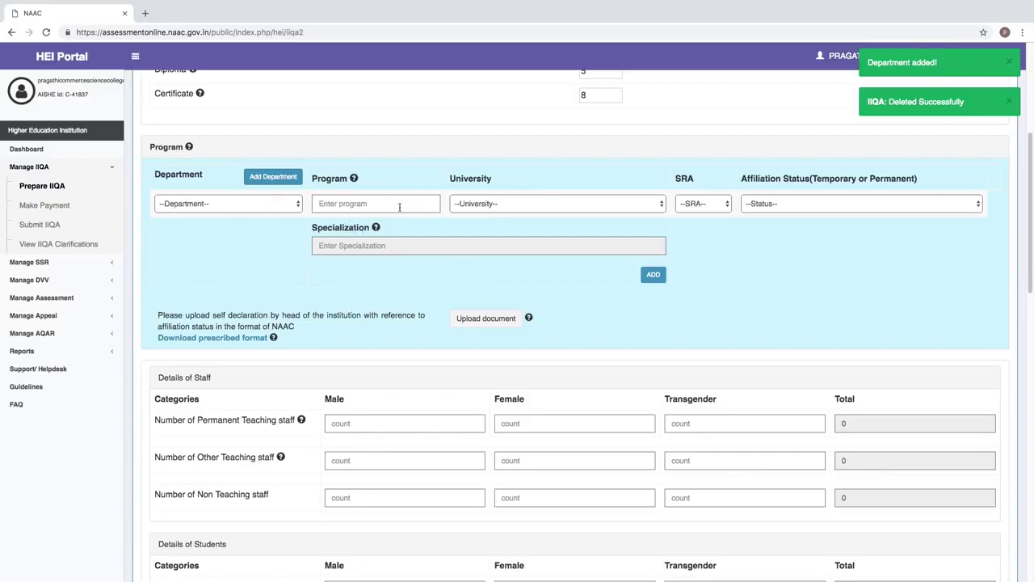
- Add Botany BSc under Bangalore University with Temporary affiliation
left_click(345, 205)
type("Bsc")
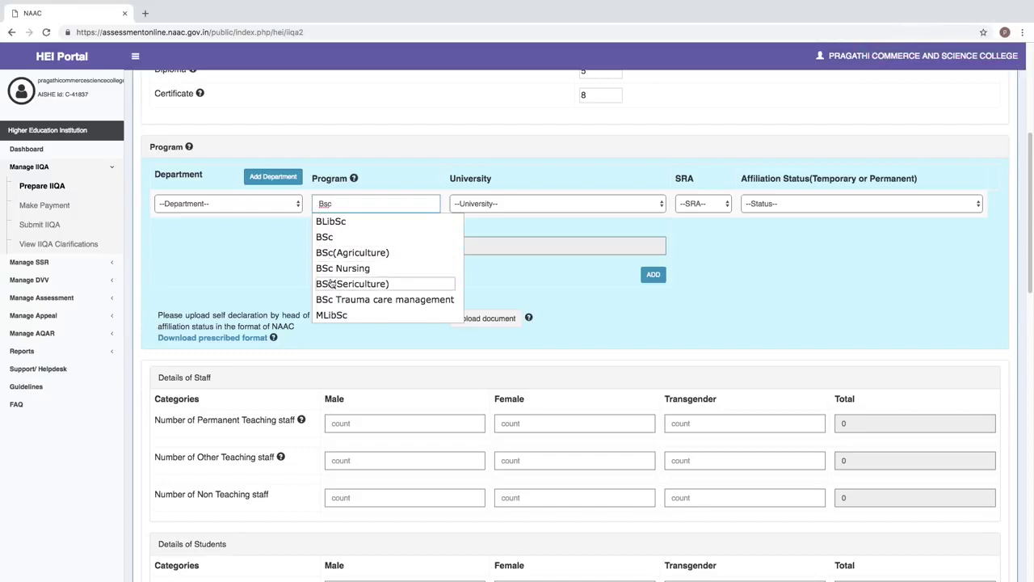
left_click(326, 239)
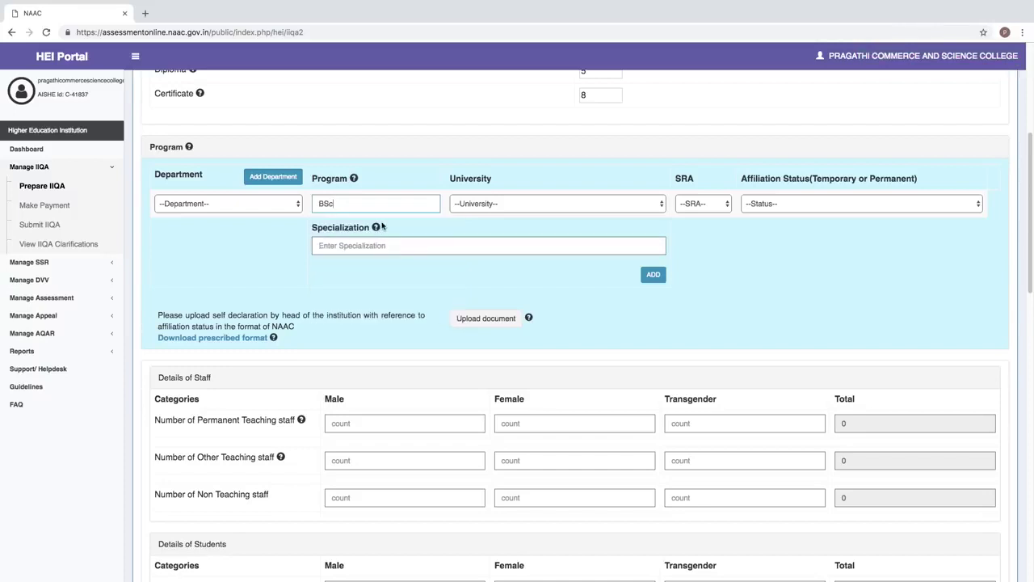
left_click(204, 206)
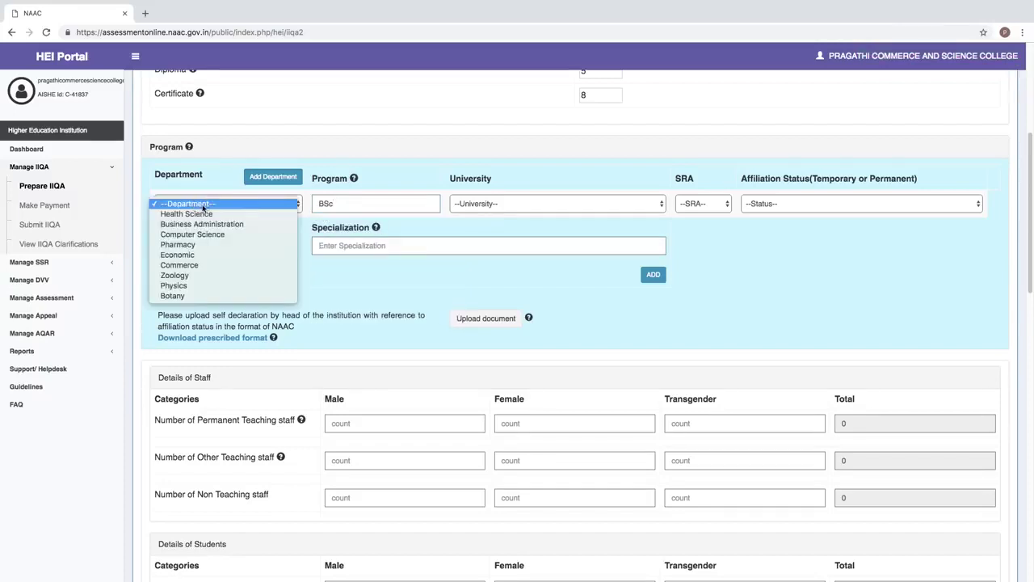
left_click(184, 297)
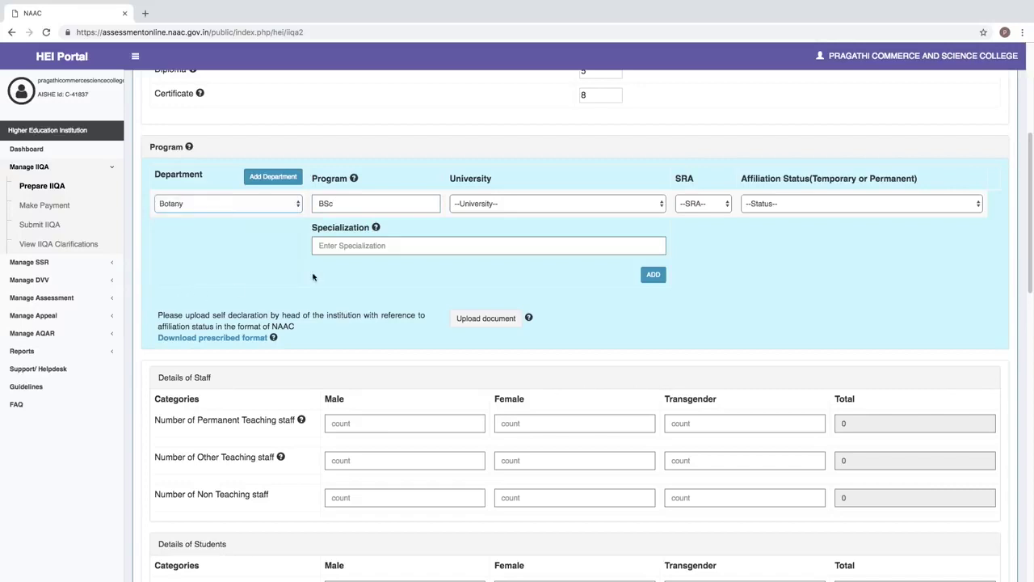
left_click(512, 205)
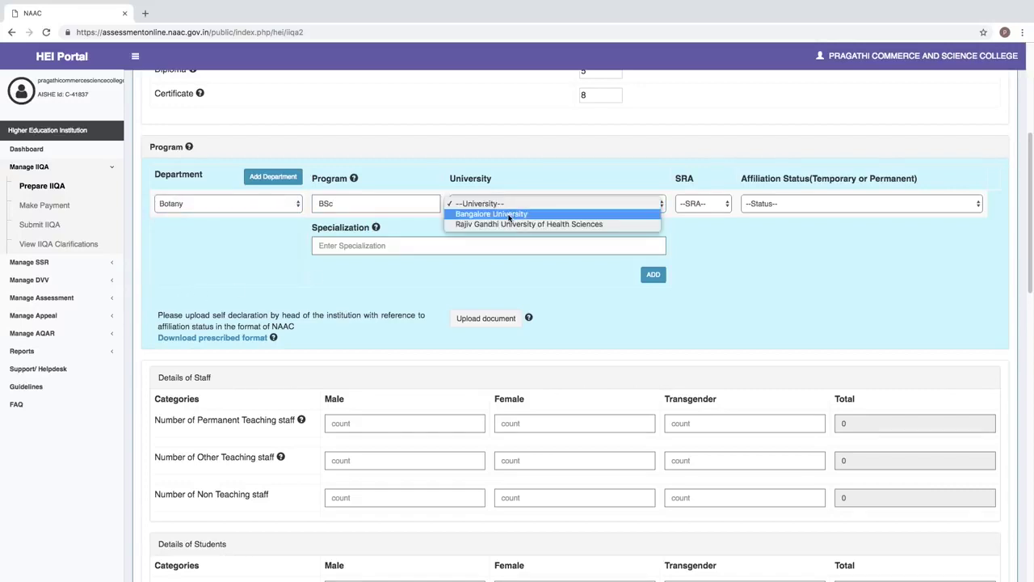
left_click(511, 215)
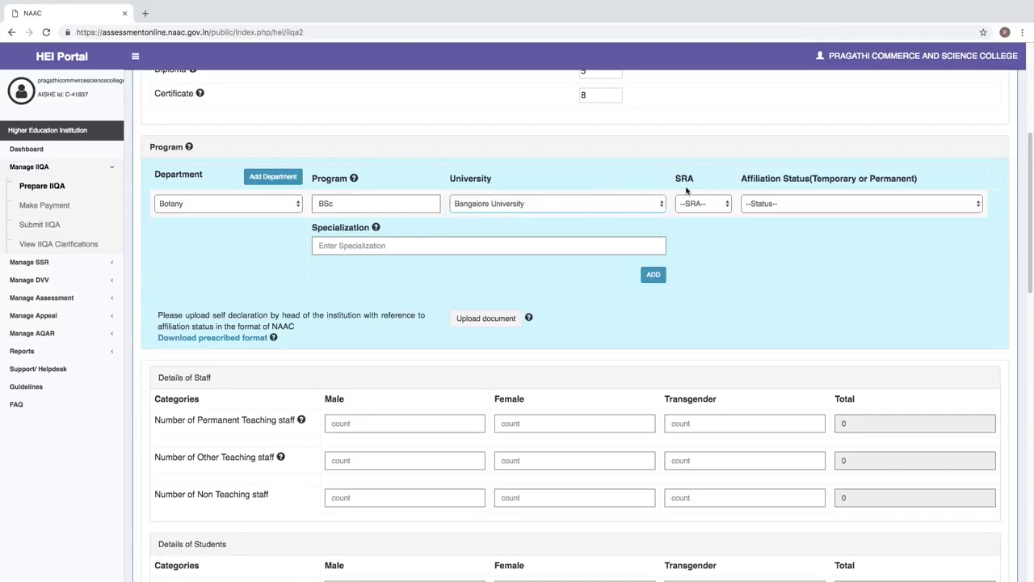
left_click(754, 204)
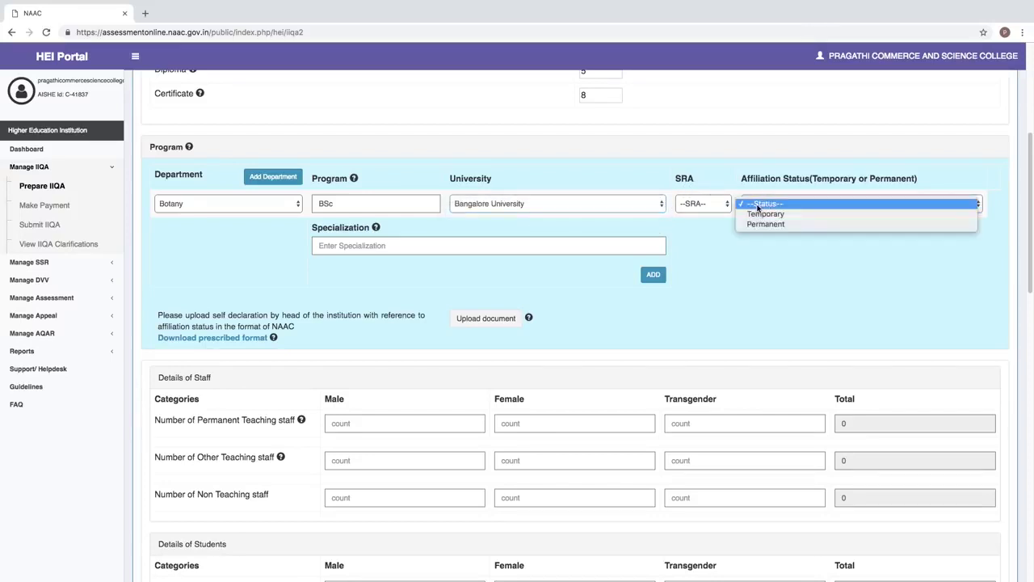
left_click(762, 215)
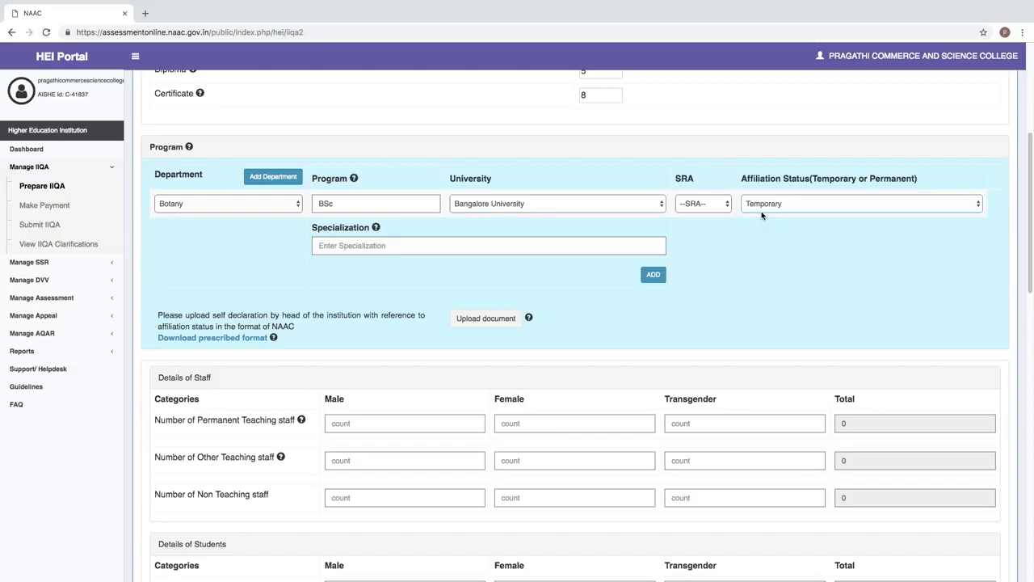
left_click(764, 208)
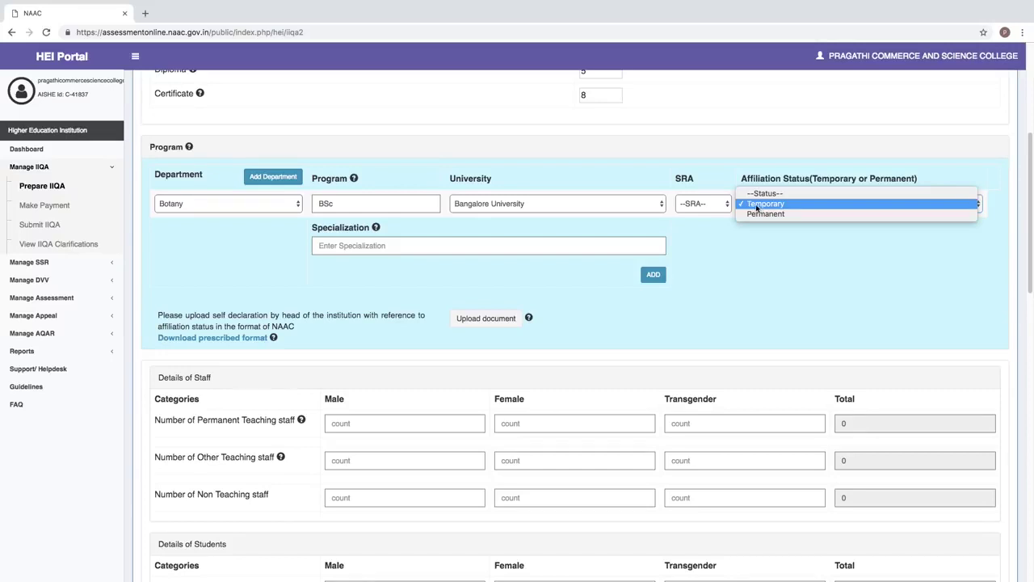
left_click(757, 205)
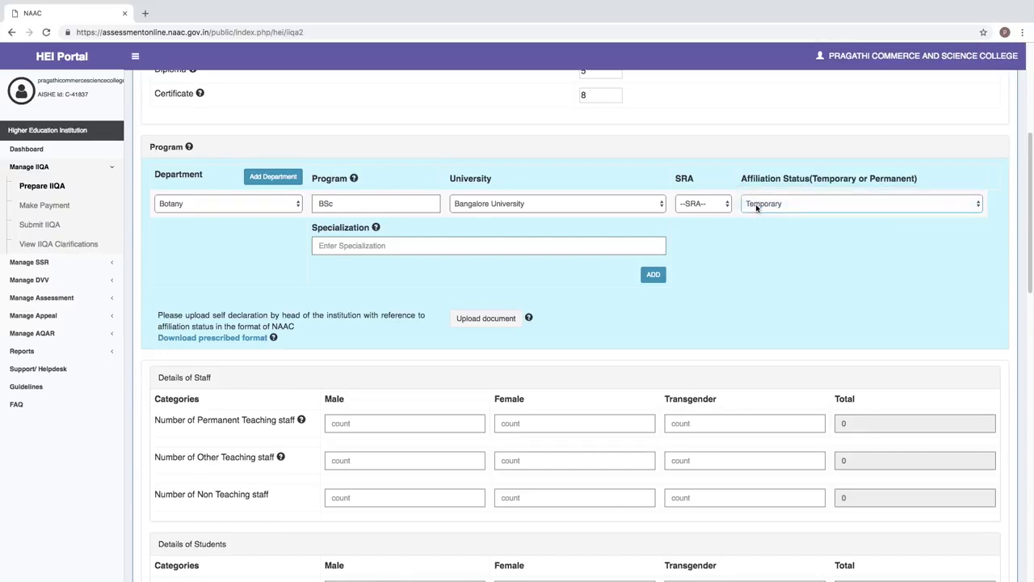
left_click(653, 276)
- Add Zoology BSc under Bangalore University with Temporary affiliation
left_click(185, 204)
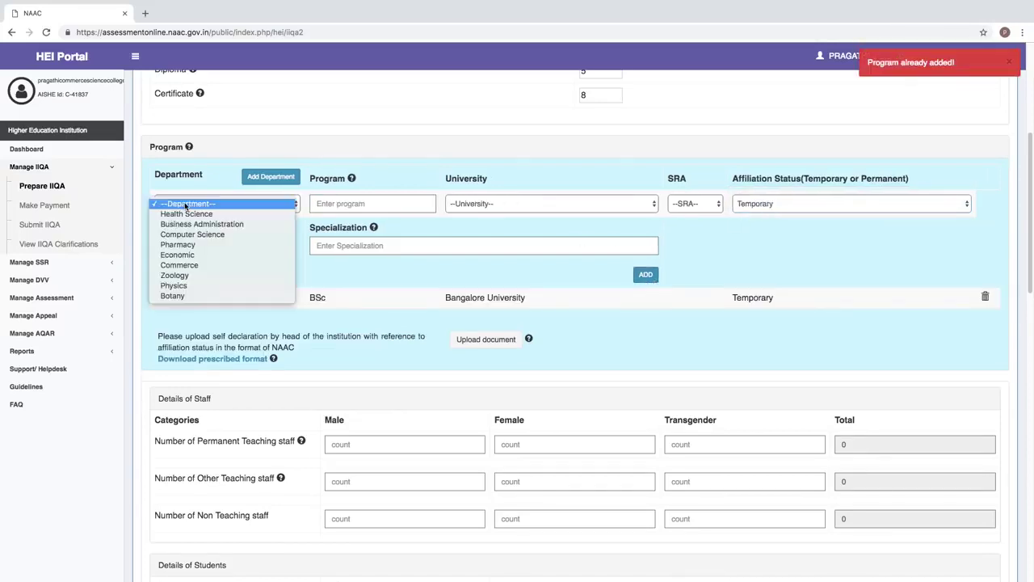
left_click(182, 275)
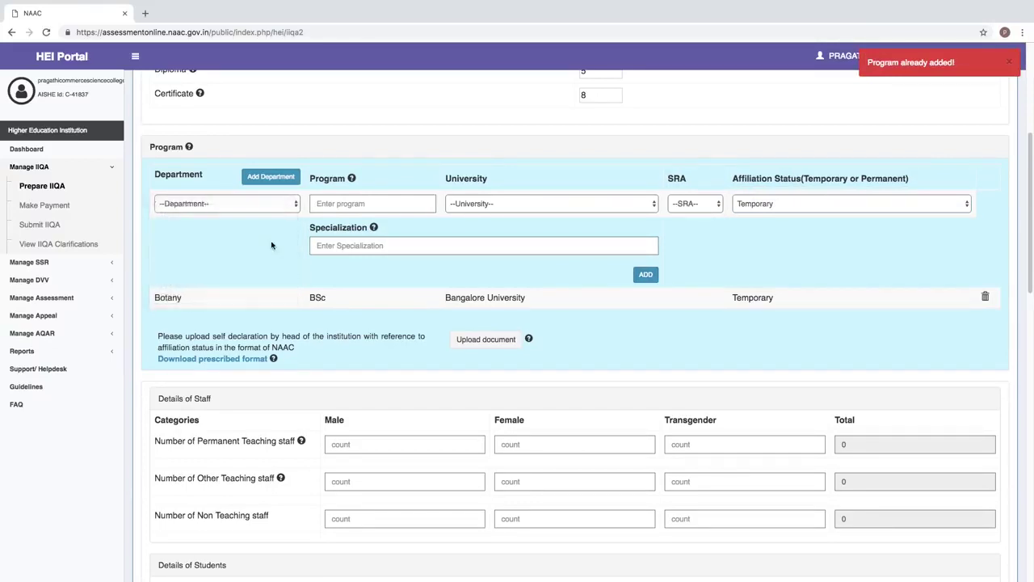
left_click(329, 203)
type("Bsc")
left_click(331, 240)
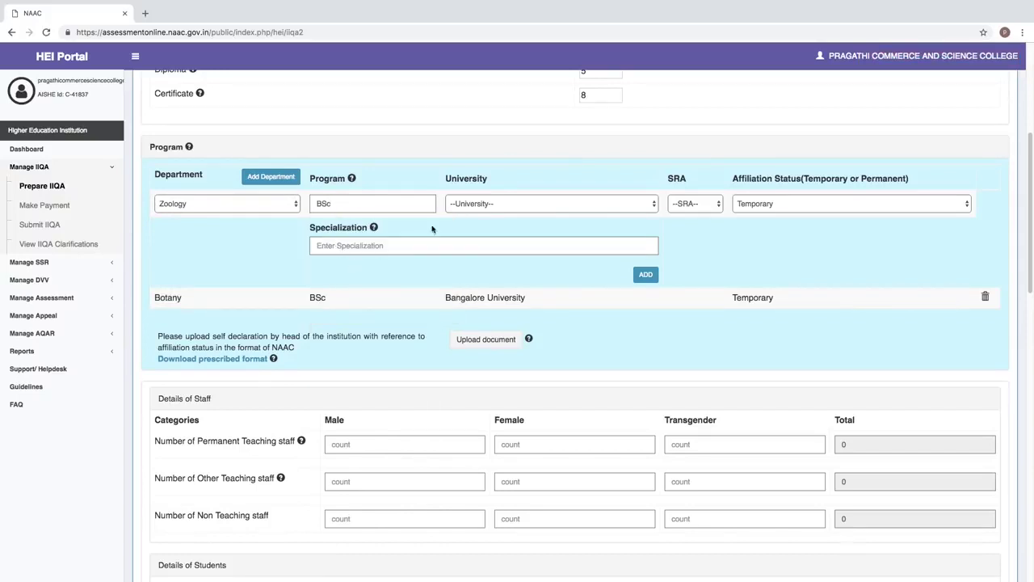
left_click(461, 207)
left_click(464, 220)
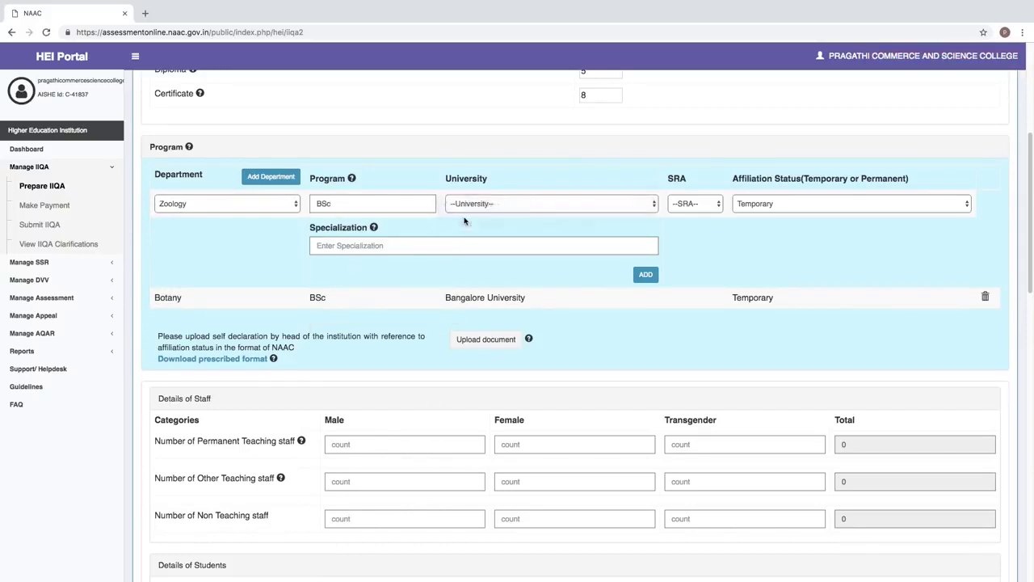
left_click(761, 202)
left_click(758, 208)
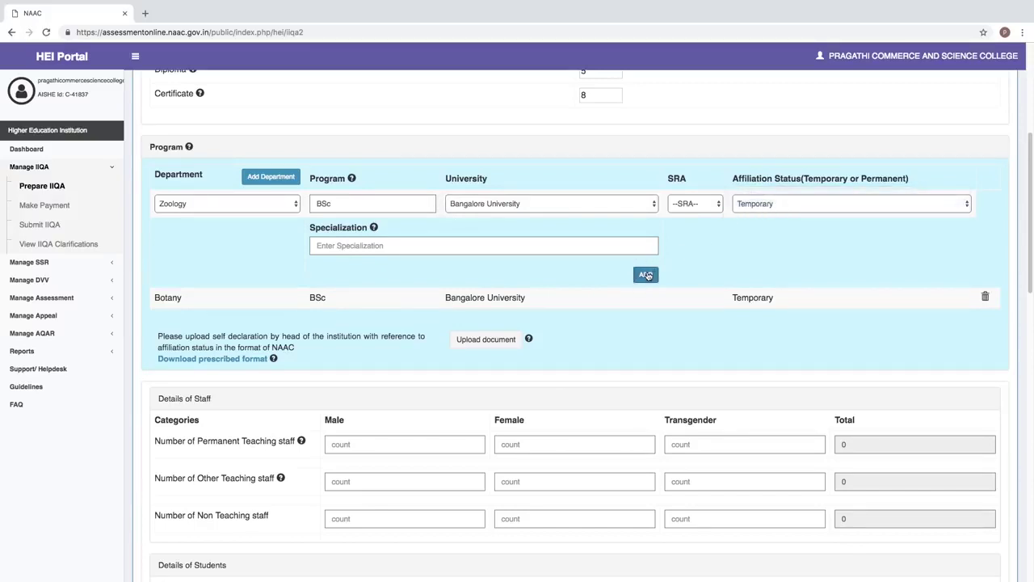
left_click(647, 276)
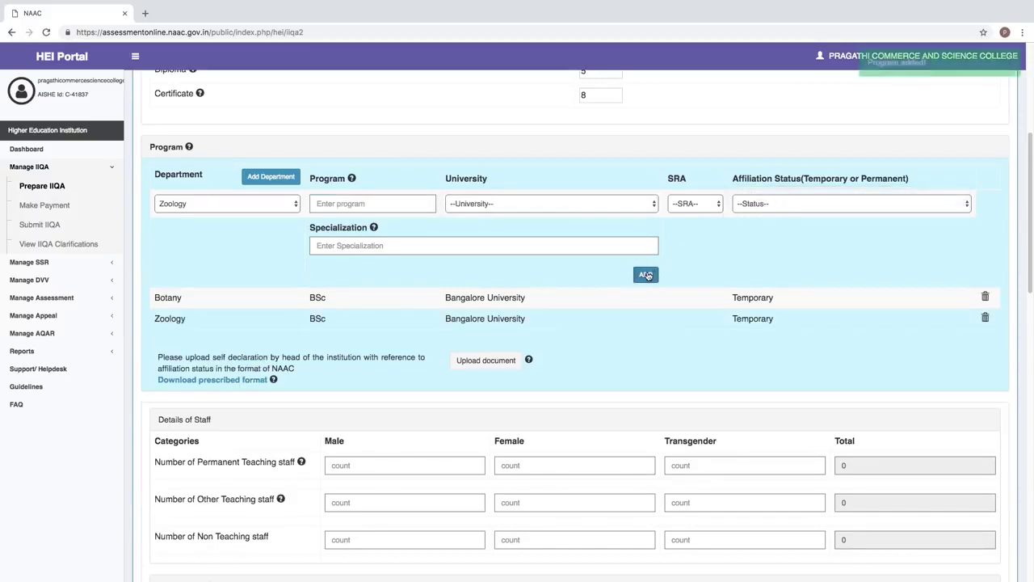
- Add Physics BSc under Bangalore University with Temporary affiliation
left_click(216, 210)
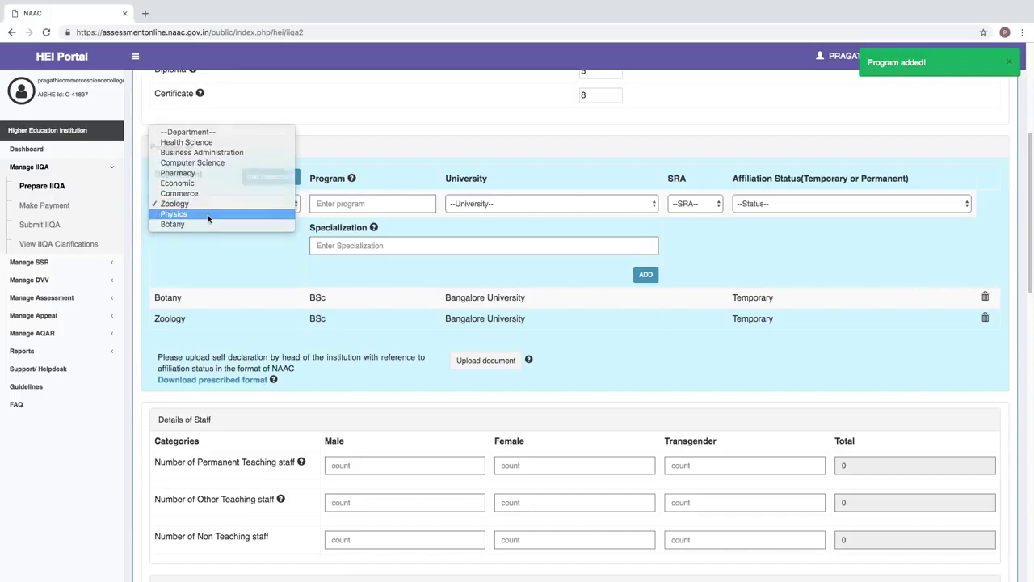
left_click(208, 214)
left_click(330, 206)
type("Bs")
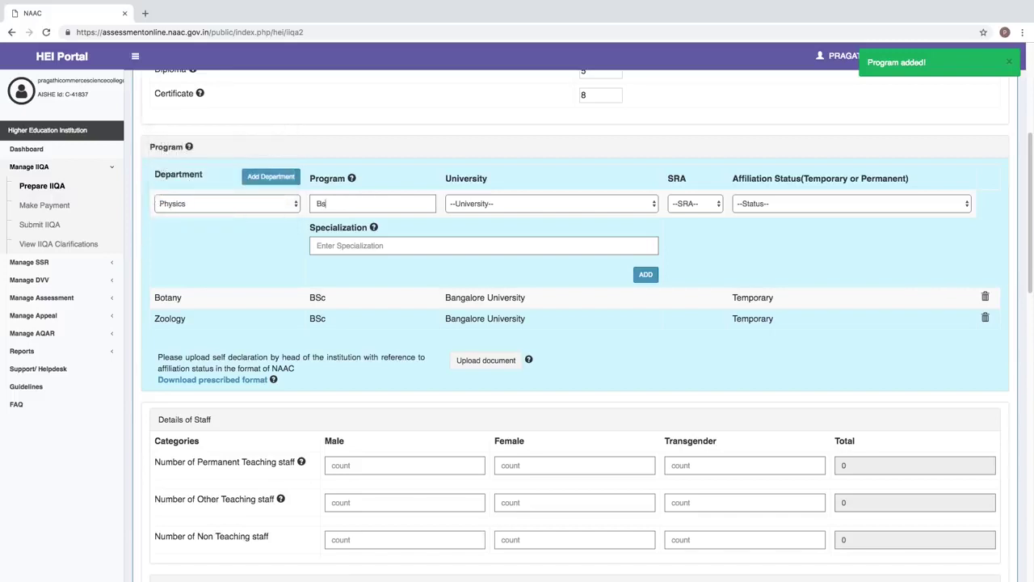
type("c")
left_click(346, 235)
left_click(468, 203)
left_click(493, 215)
left_click(794, 204)
left_click(772, 213)
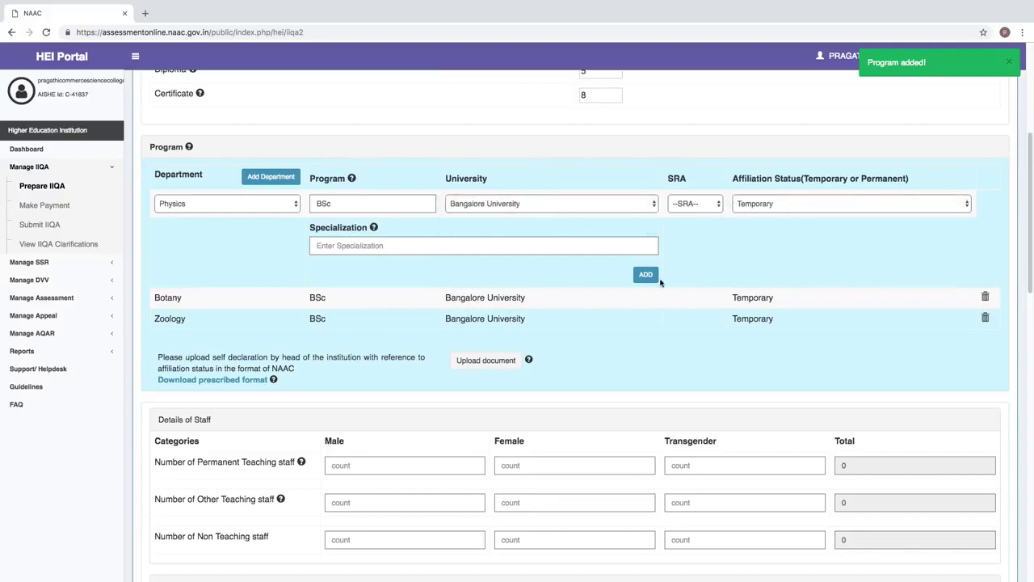
left_click(645, 276)
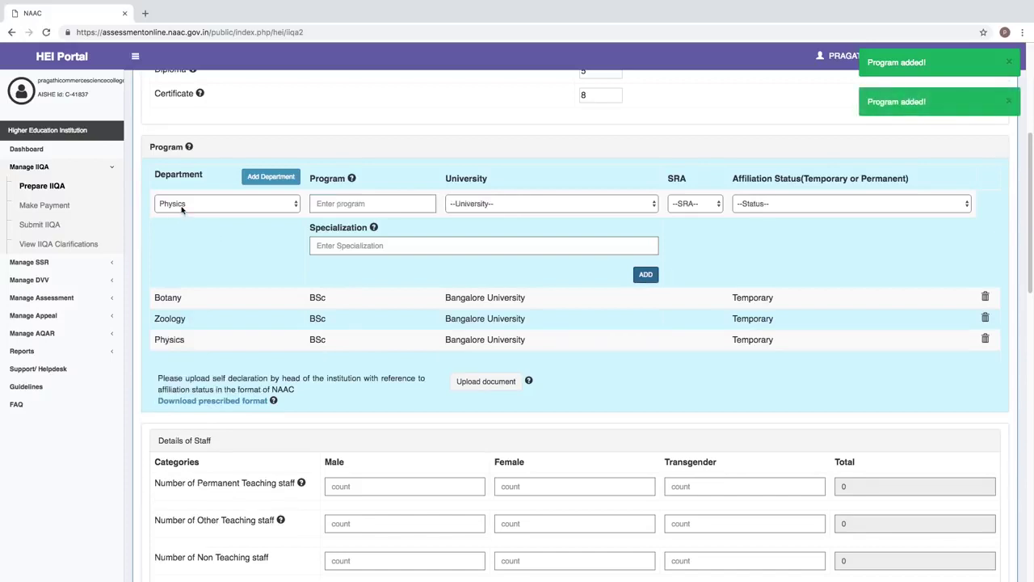
- Add Economic BA under Bangalore University with Temporary affiliation
left_click(183, 207)
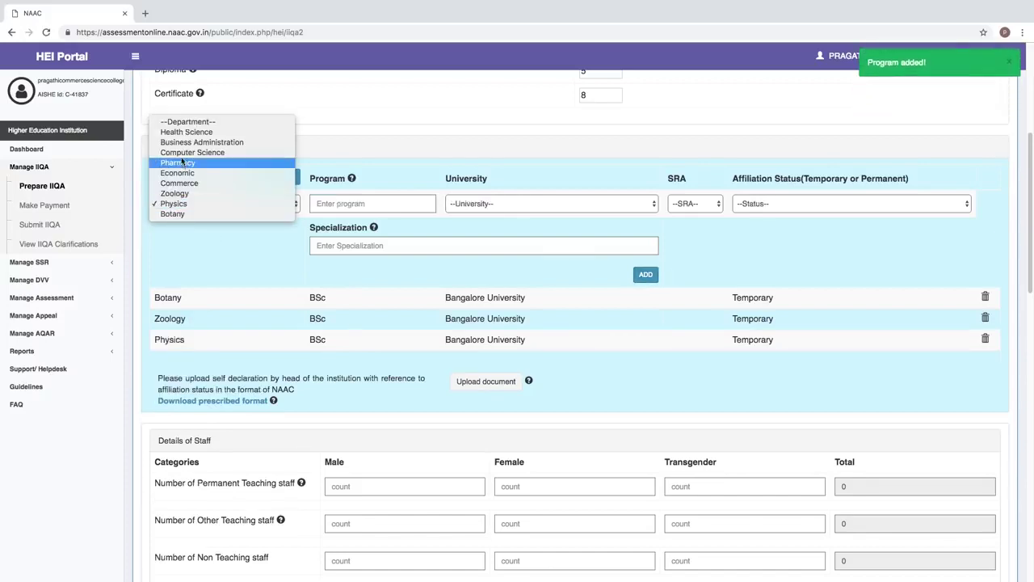
left_click(185, 173)
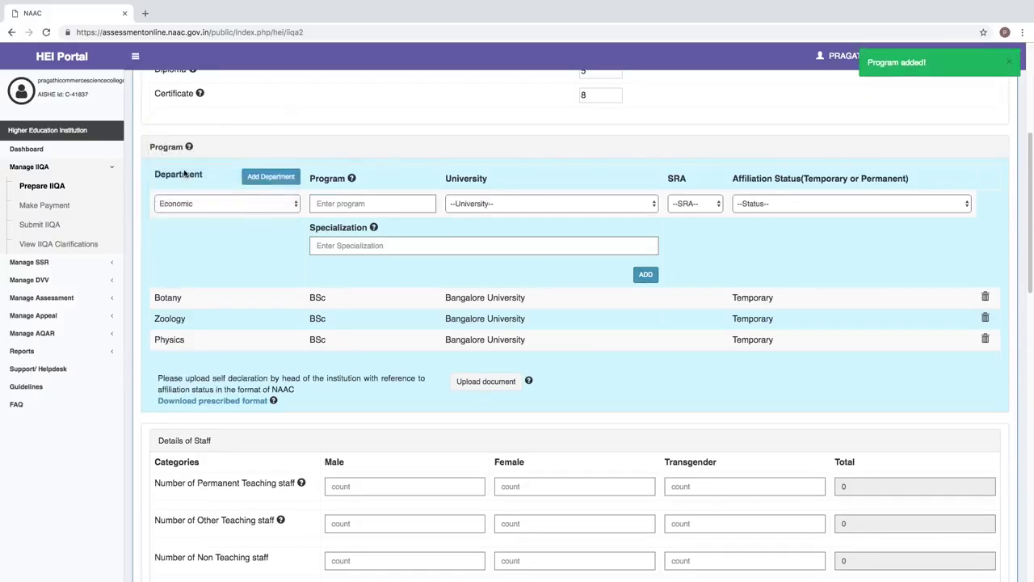
left_click(352, 205)
type("BA")
left_click(467, 204)
left_click(487, 214)
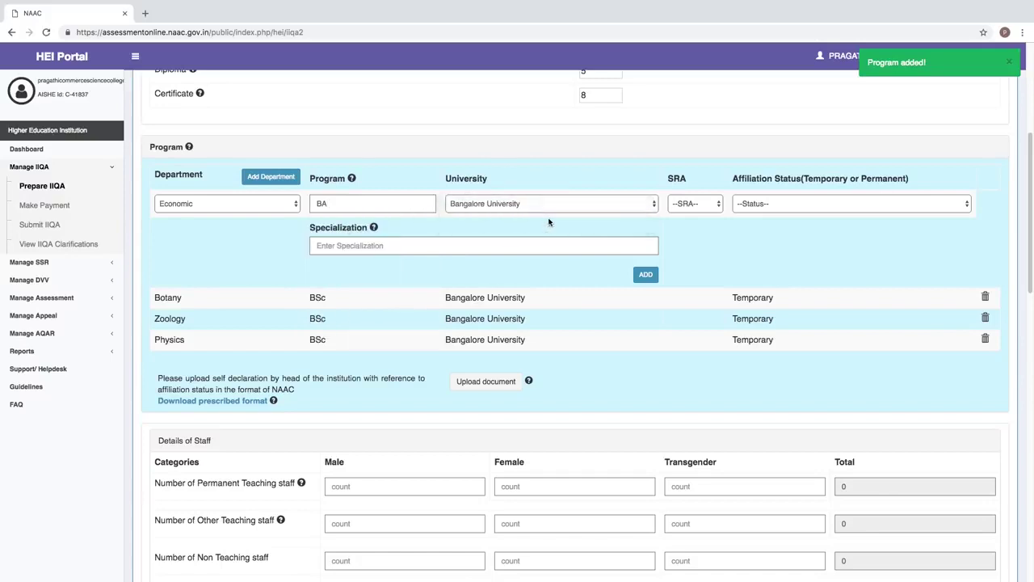
left_click(748, 205)
left_click(756, 214)
left_click(650, 275)
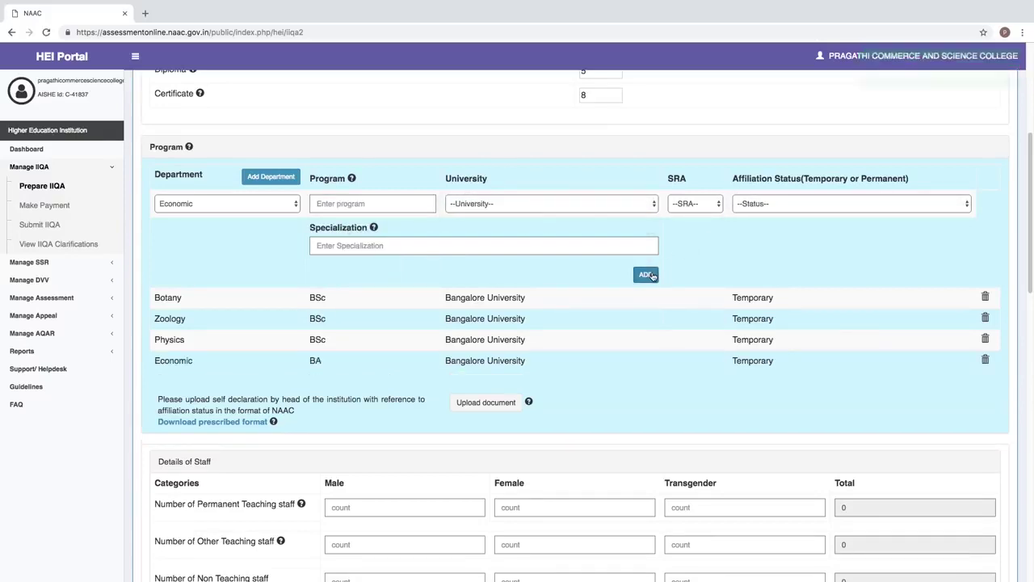
- Add Commerce BCom under Bangalore University with Temporary affiliation
left_click(204, 211)
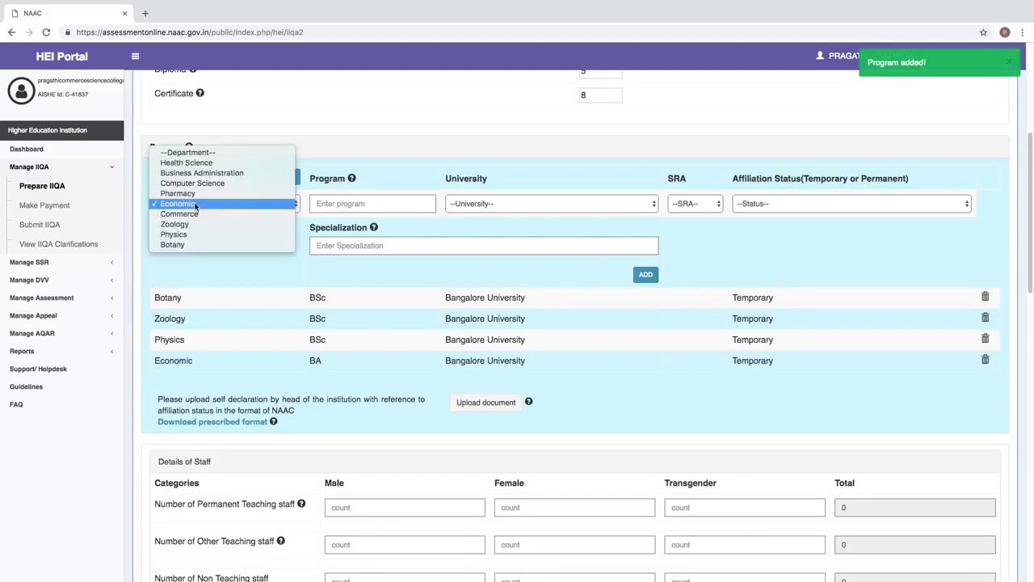
left_click(187, 214)
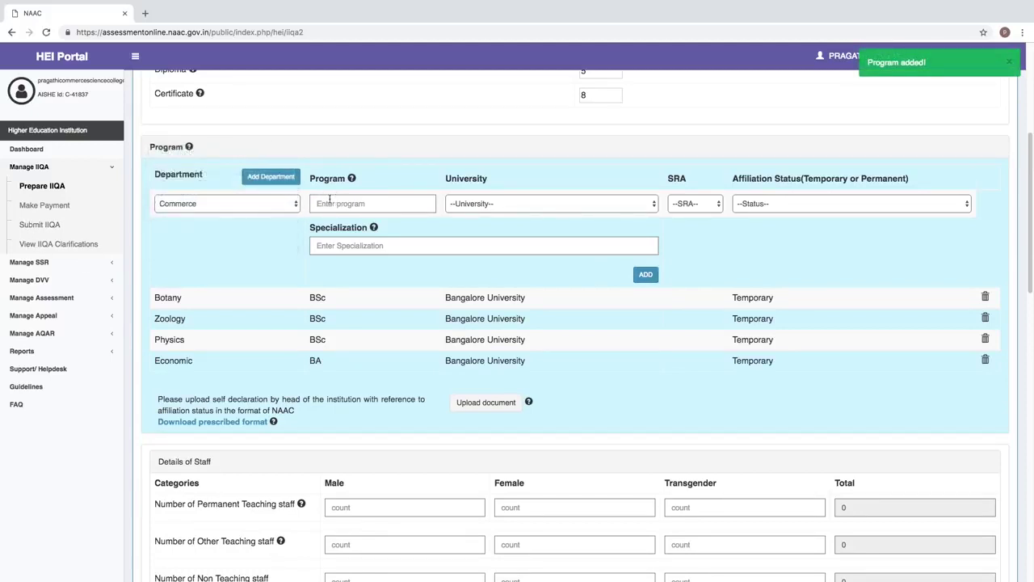
left_click(330, 203)
type("bcom")
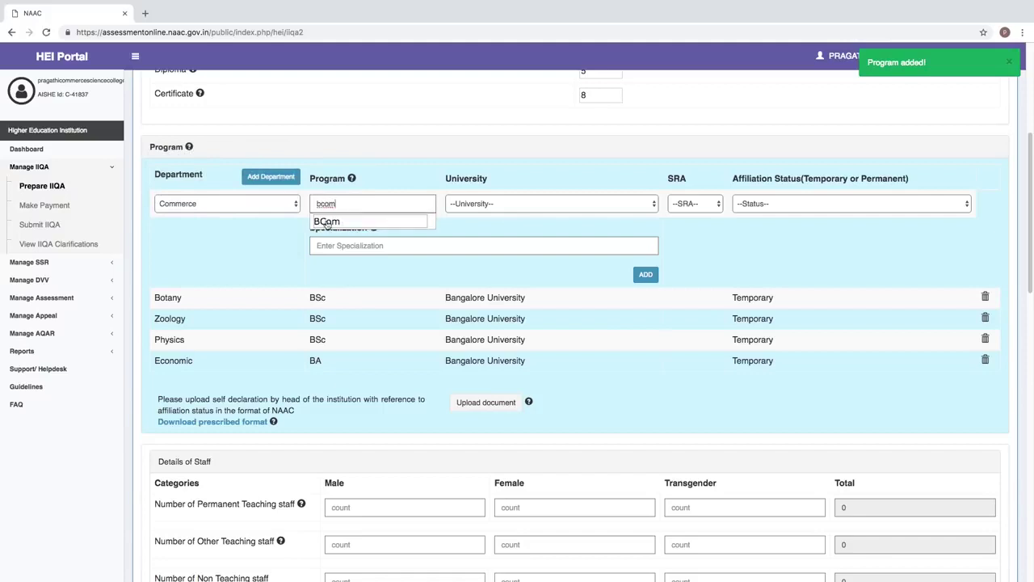
left_click(326, 221)
left_click(469, 202)
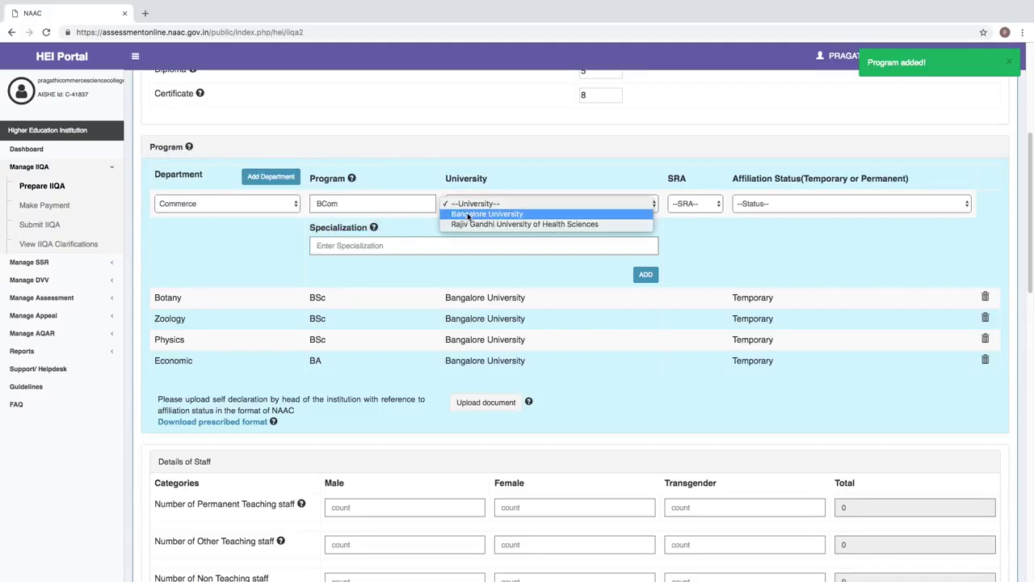
left_click(469, 214)
left_click(792, 203)
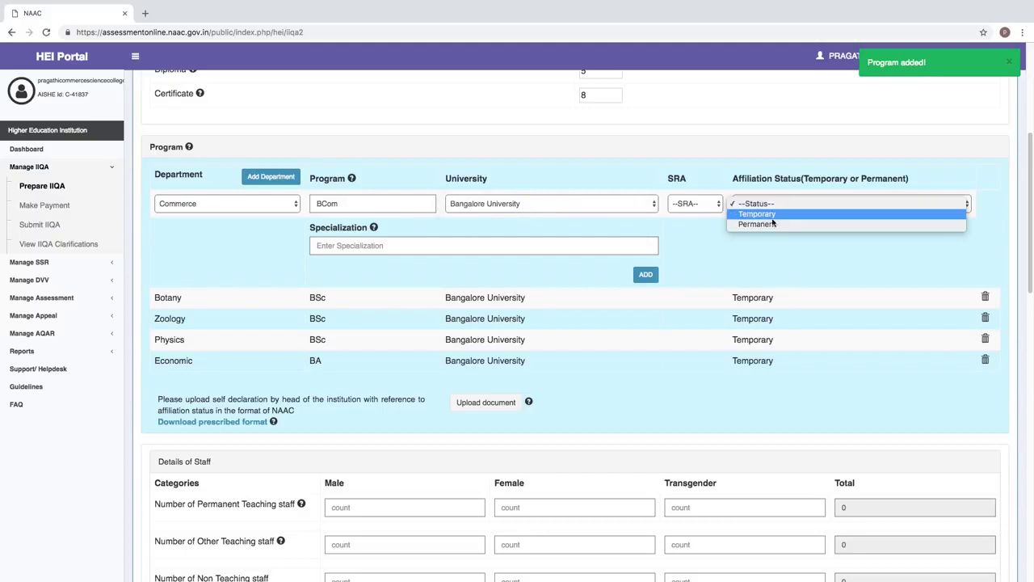
left_click(768, 214)
left_click(647, 275)
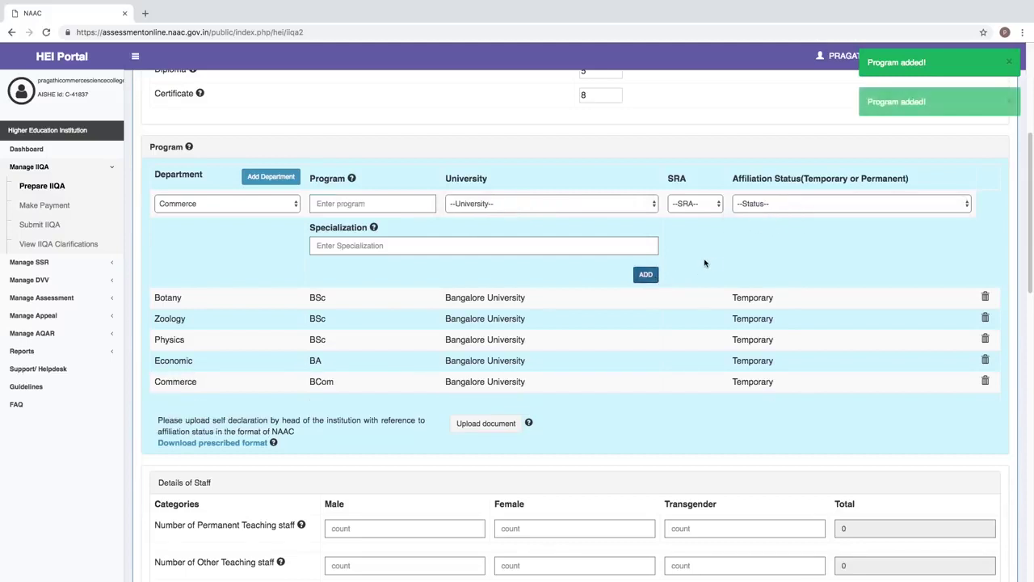
- Add Business Administration BBA under Bangalore University with Temporary affiliation
left_click(169, 208)
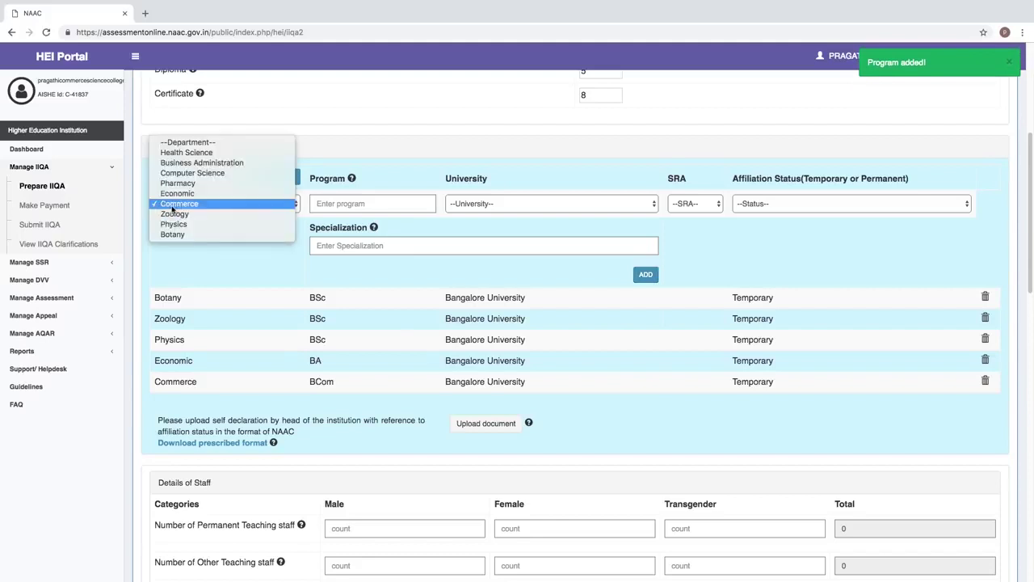
left_click(202, 163)
left_click(329, 202)
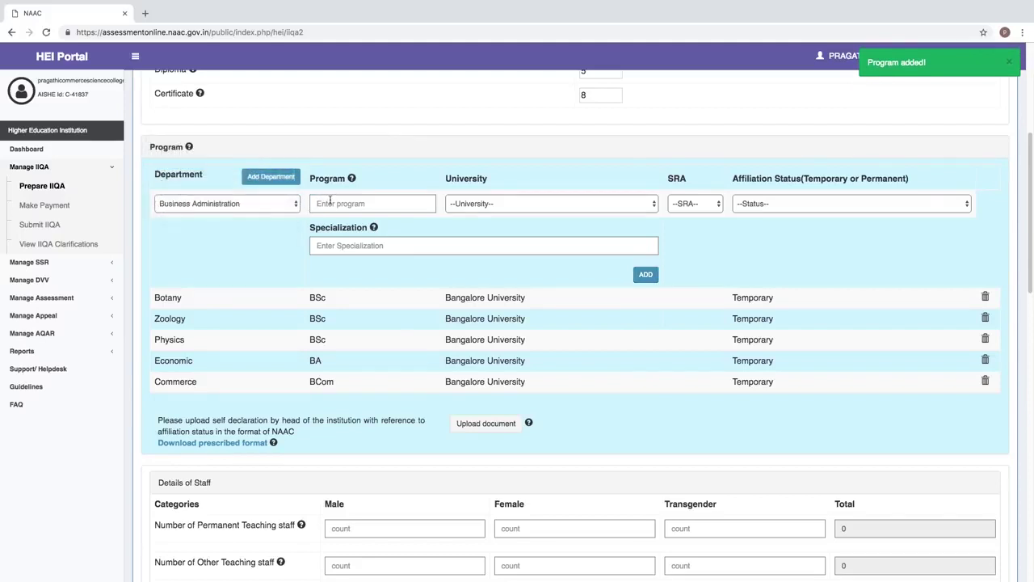
type("bba")
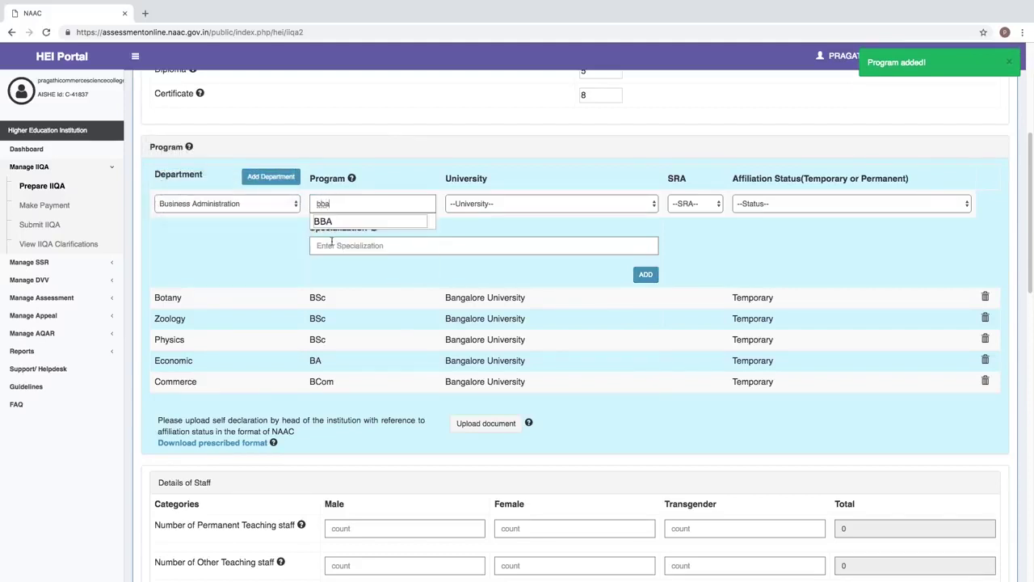
left_click(328, 223)
left_click(489, 206)
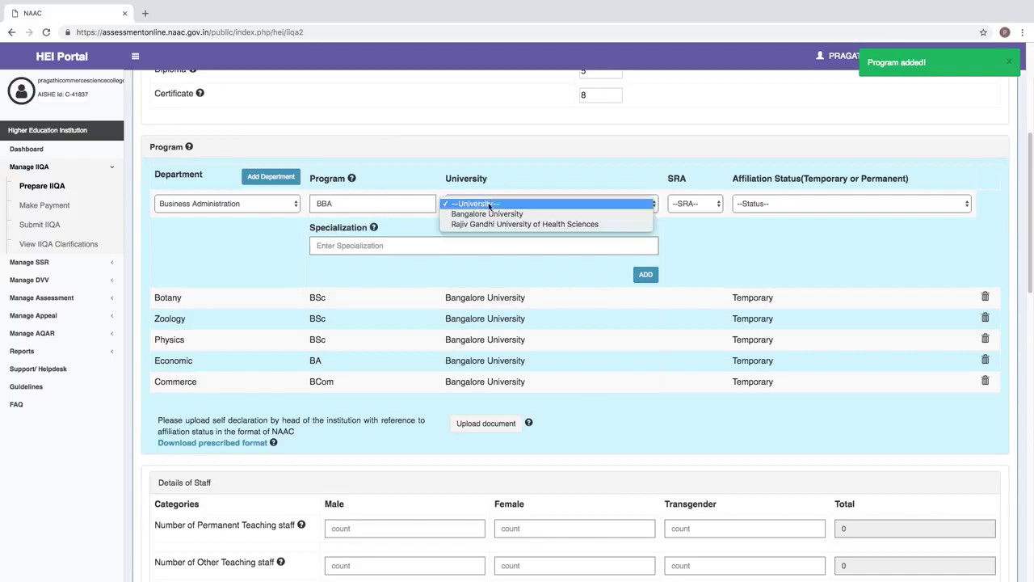
left_click(487, 213)
left_click(743, 203)
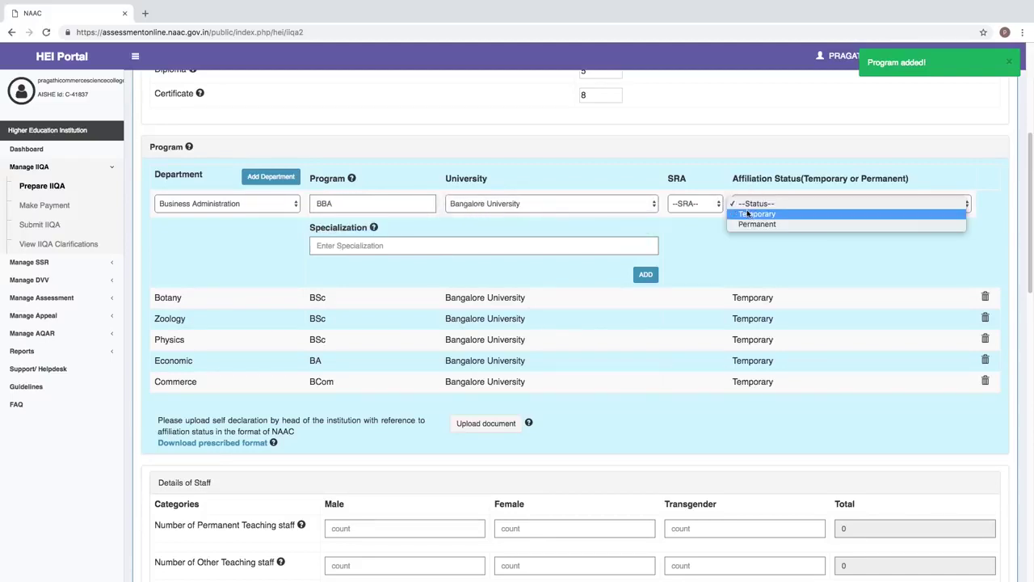
left_click(747, 213)
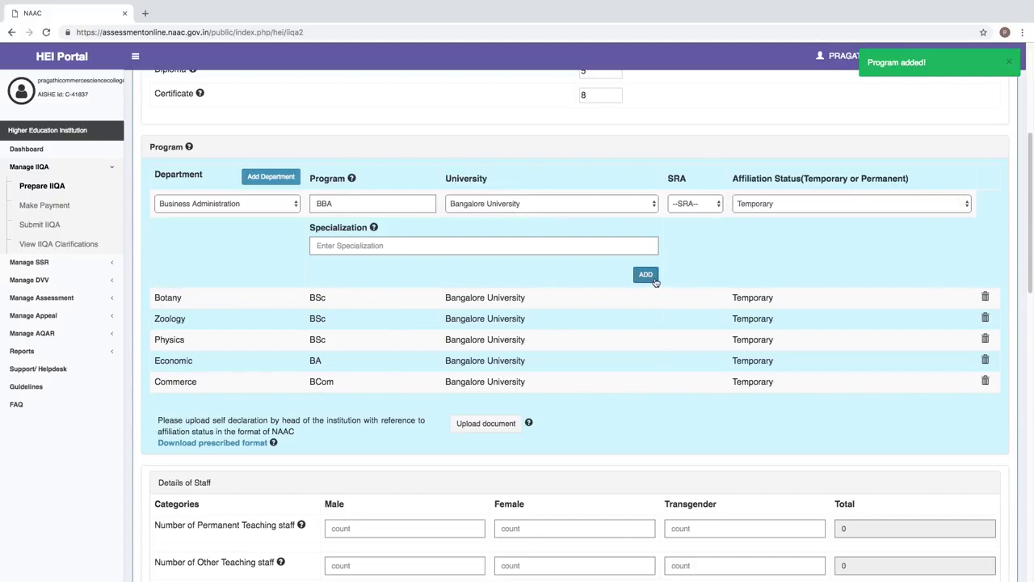
left_click(647, 276)
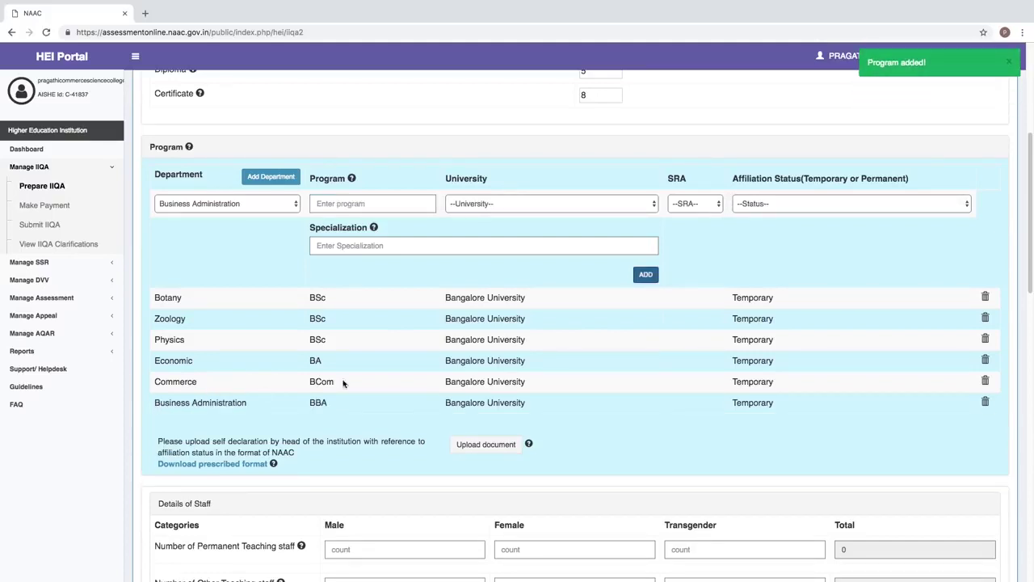
left_click_drag(1031, 207, 1028, 138)
- Add Health Science MBBS under Rajiv Gandhi University of Health Sciences, MCI, Temporary affiliation
scroll(1028, 138, "down", 5)
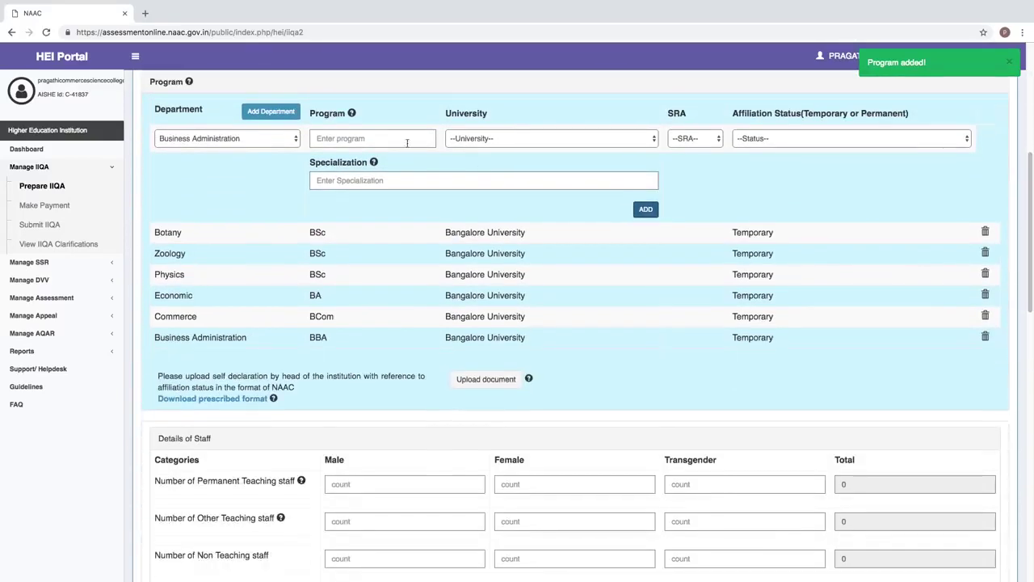
left_click(223, 138)
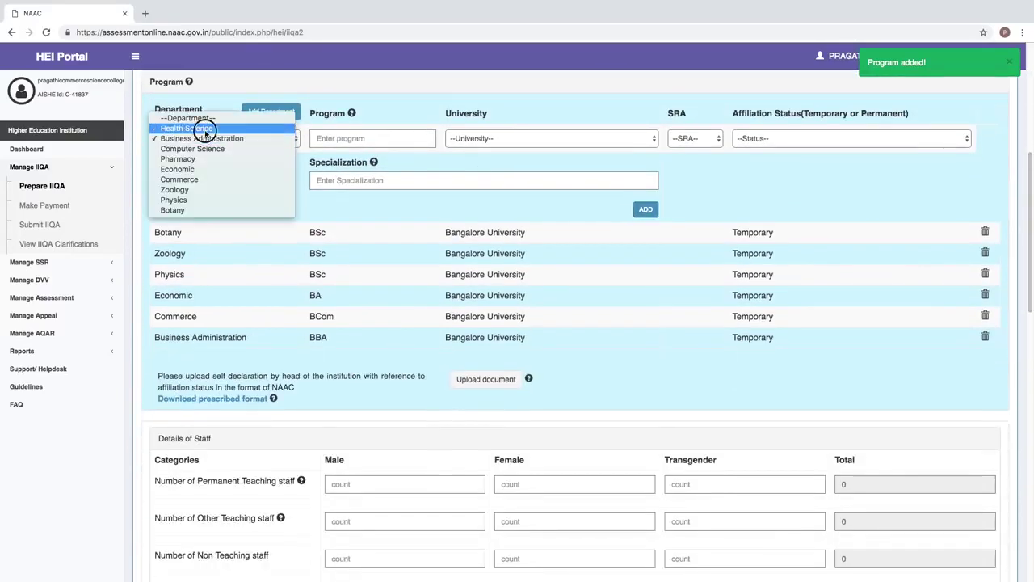
left_click(198, 127)
left_click(337, 143)
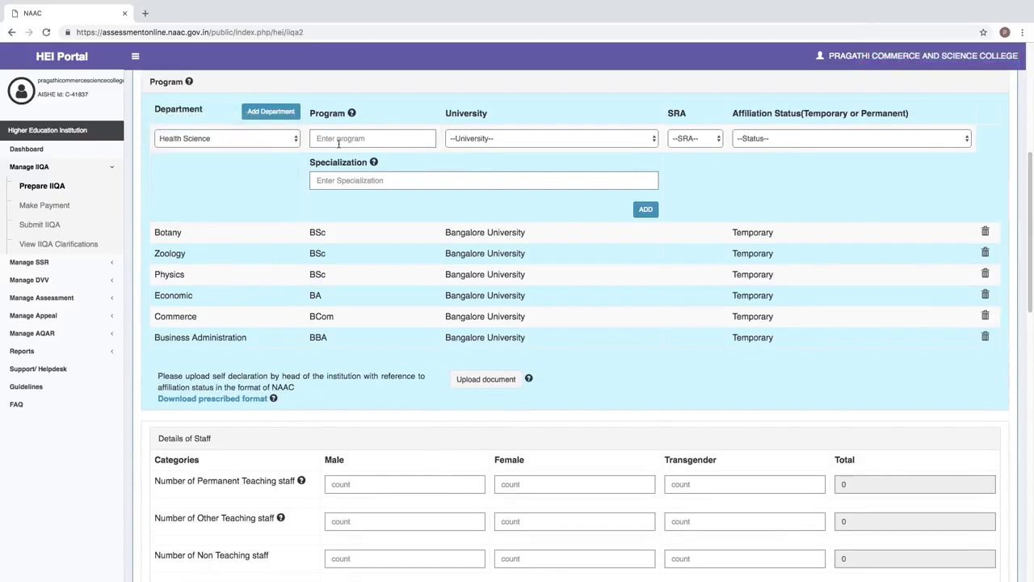
type("MBBS")
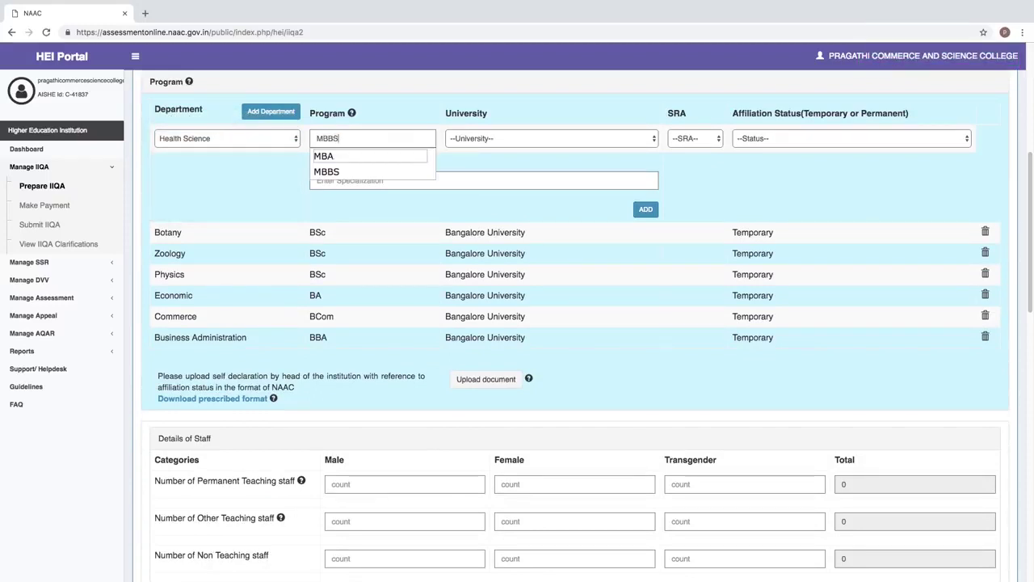
left_click(329, 156)
left_click(476, 141)
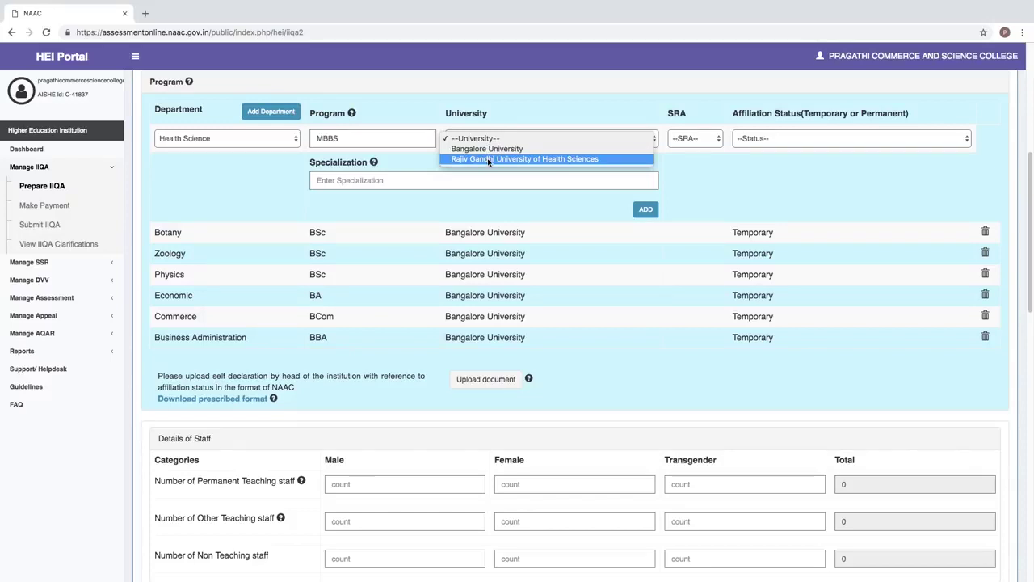
left_click(487, 158)
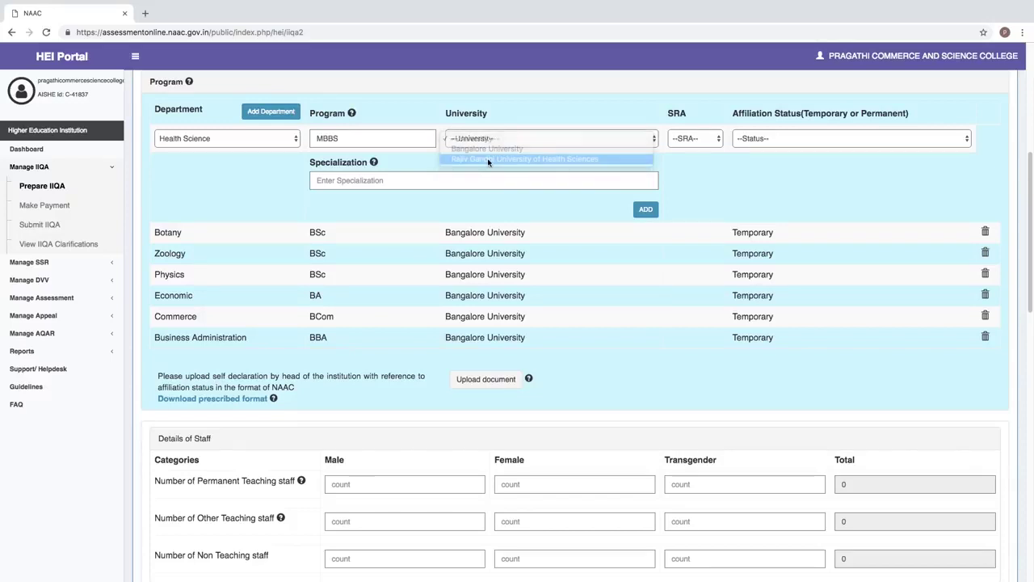
left_click(691, 142)
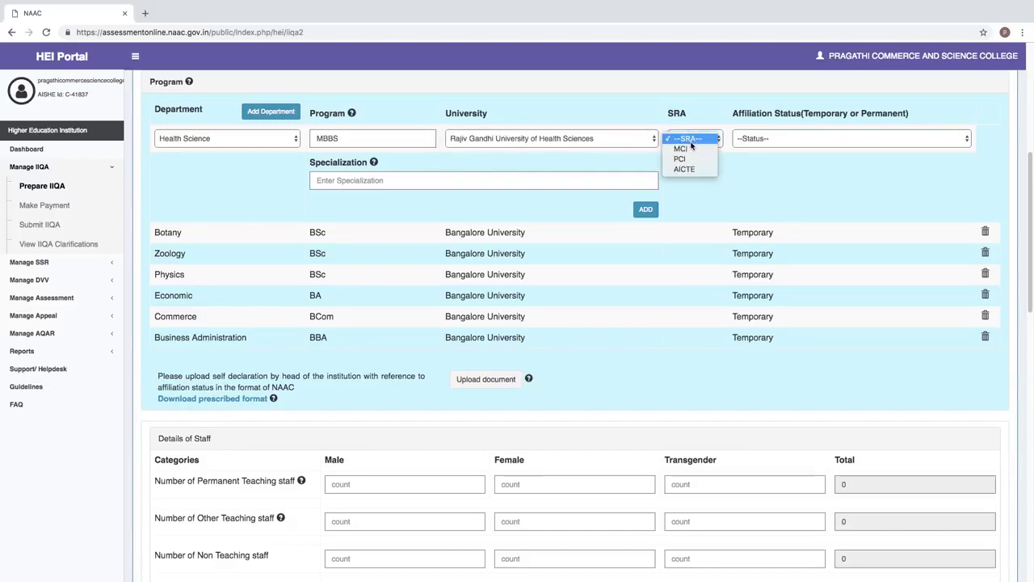
left_click(692, 149)
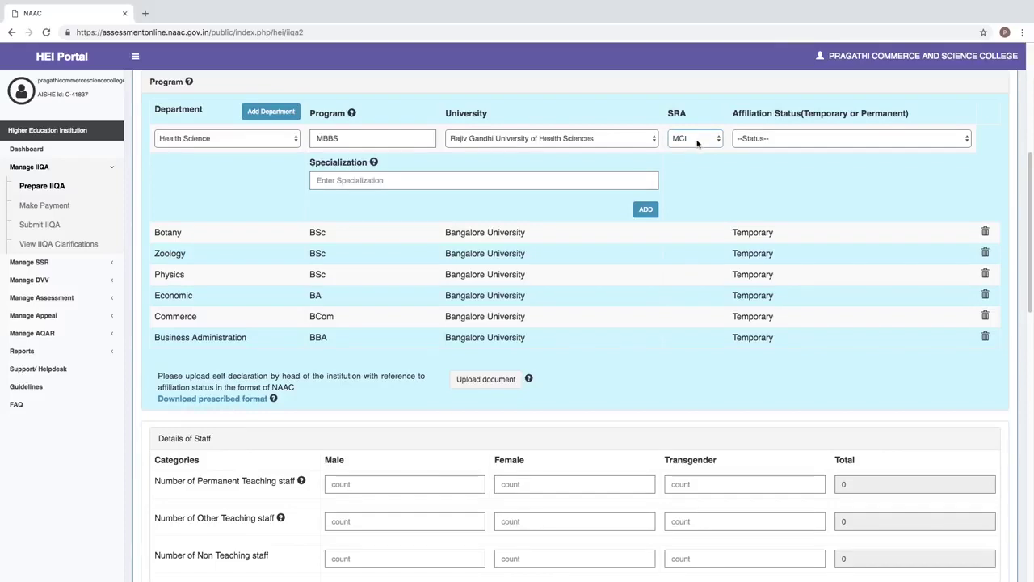
left_click(747, 141)
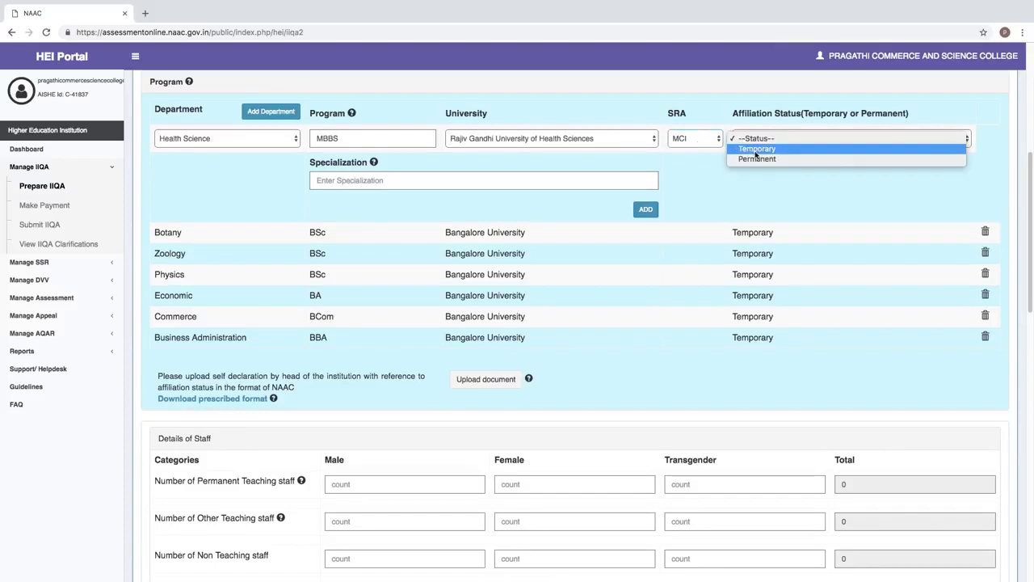
left_click(755, 150)
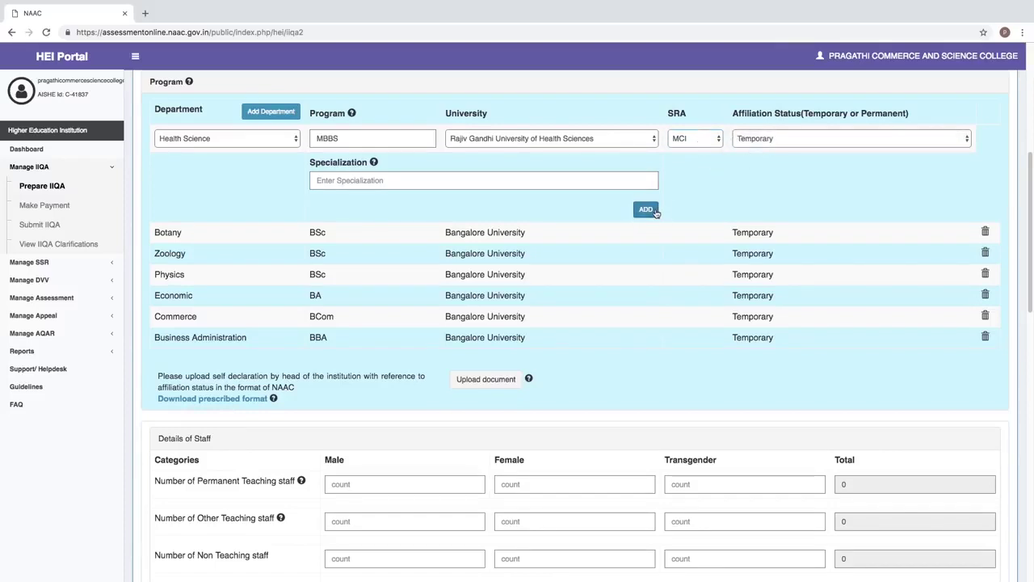
left_click(654, 211)
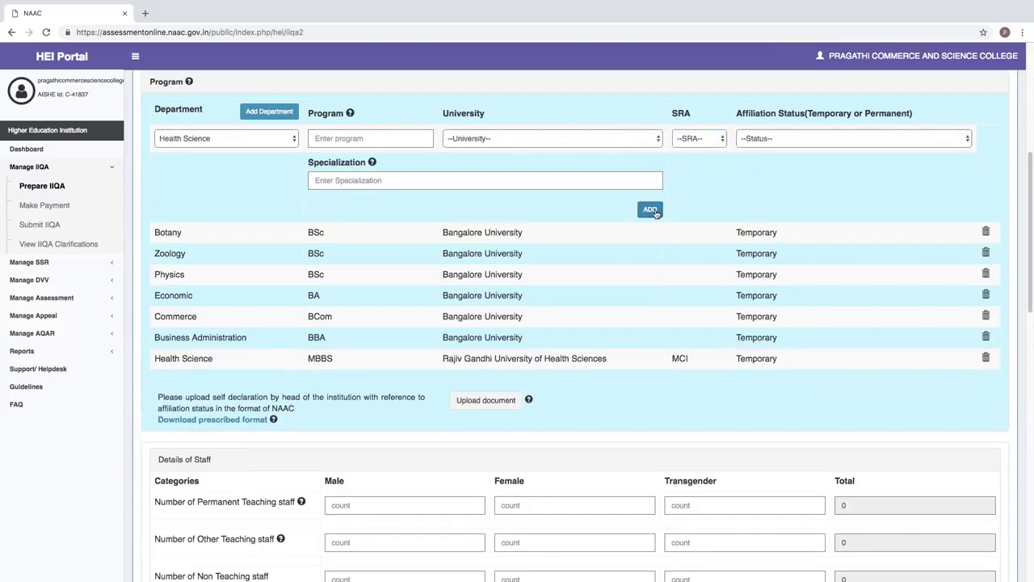
- Add Computer Science MCA under Bangalore University, AICTE, Temporary affiliation
left_click(329, 138)
type("mca")
left_click(328, 158)
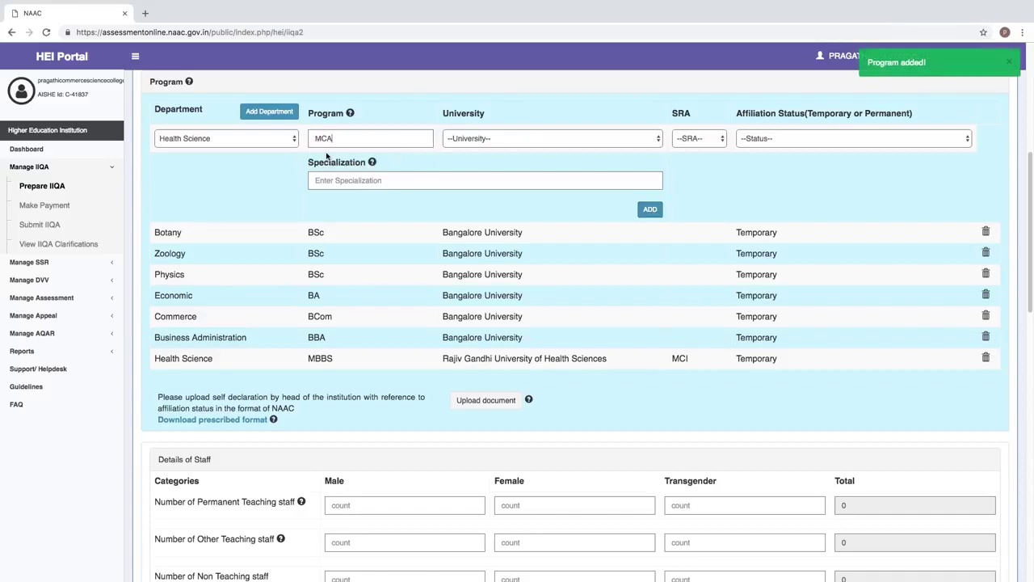
left_click(251, 146)
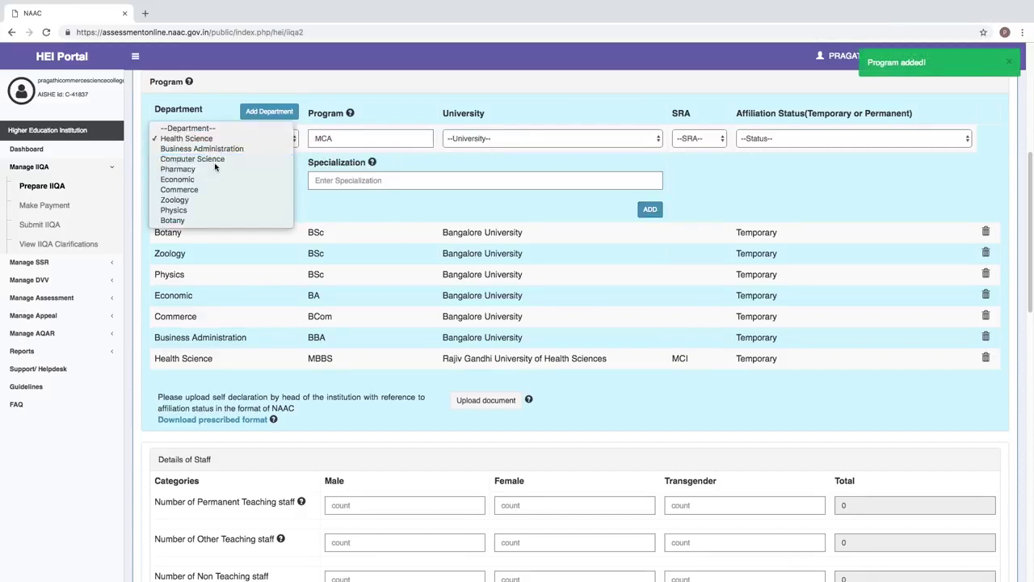
left_click(230, 159)
left_click(465, 139)
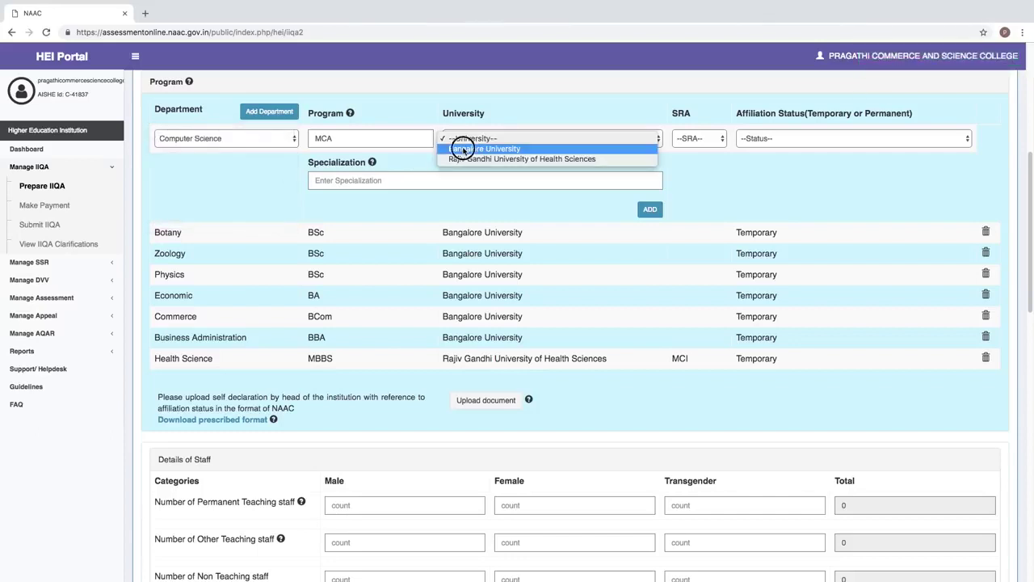
left_click(463, 149)
left_click(681, 141)
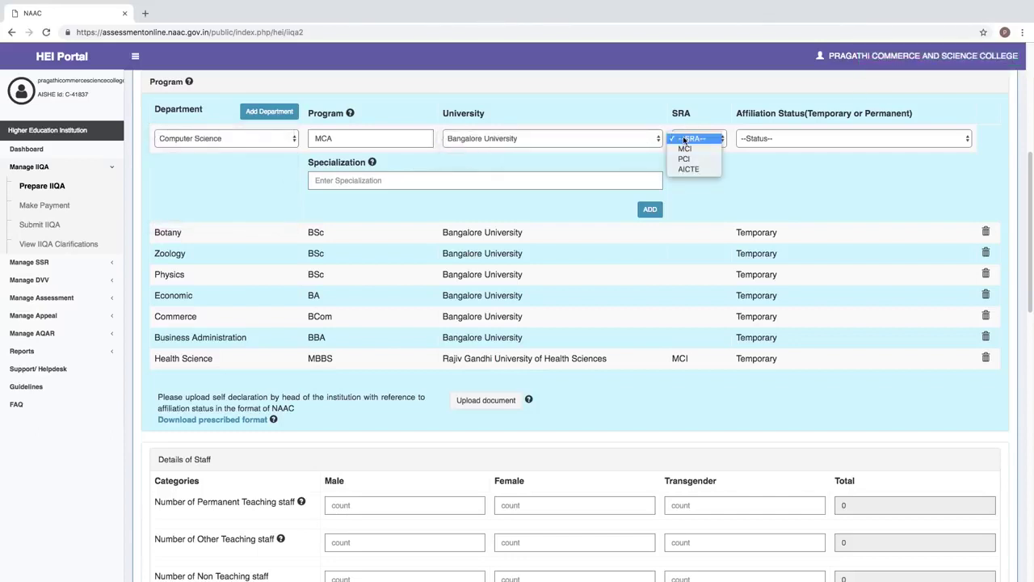
left_click(689, 169)
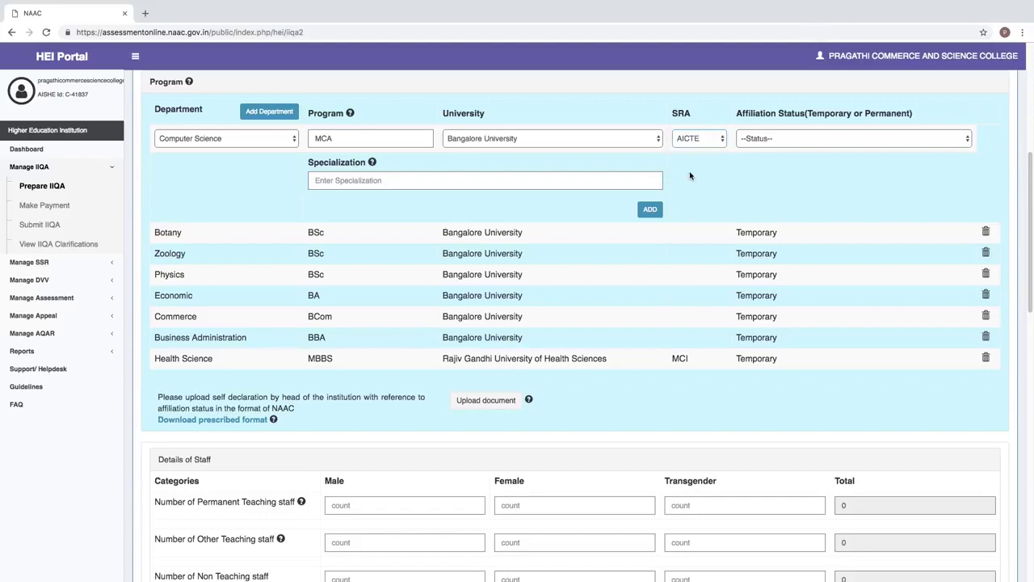
left_click(781, 144)
left_click(782, 150)
left_click(651, 210)
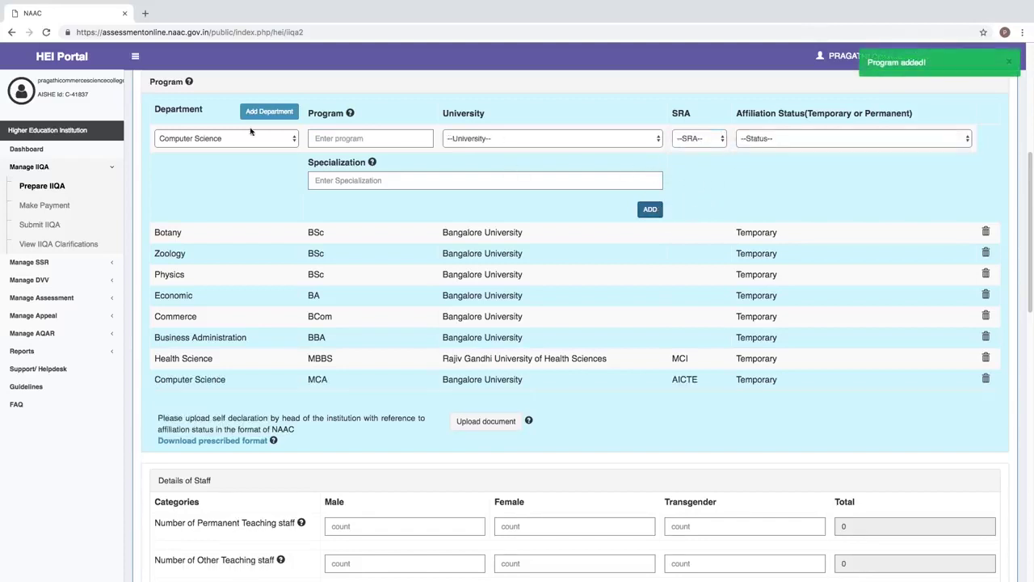
- Add Business Administration MBA under Bangalore University, AICTE, Temporary affiliation
left_click(223, 139)
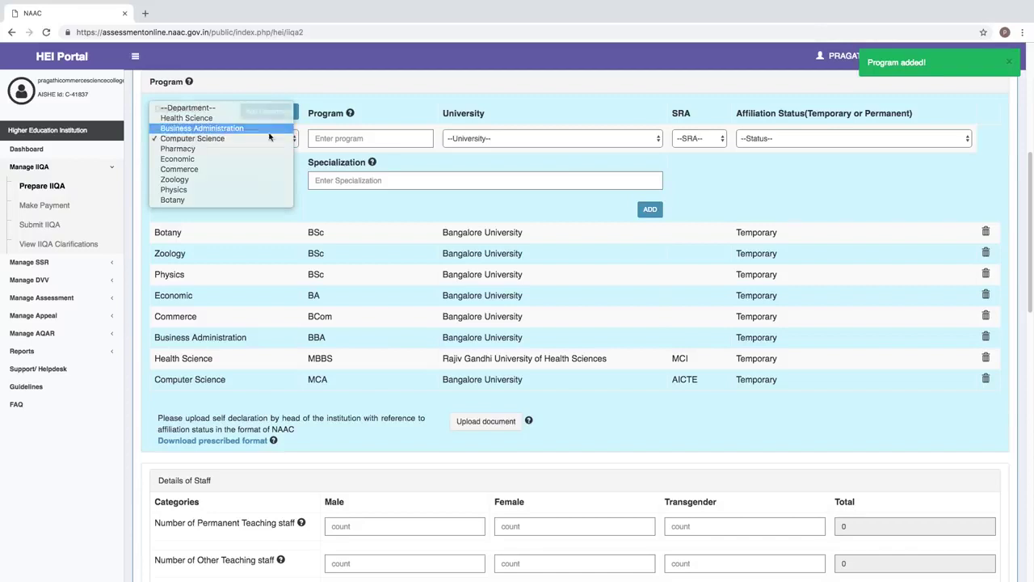
left_click(219, 128)
left_click(328, 140)
type("MBA")
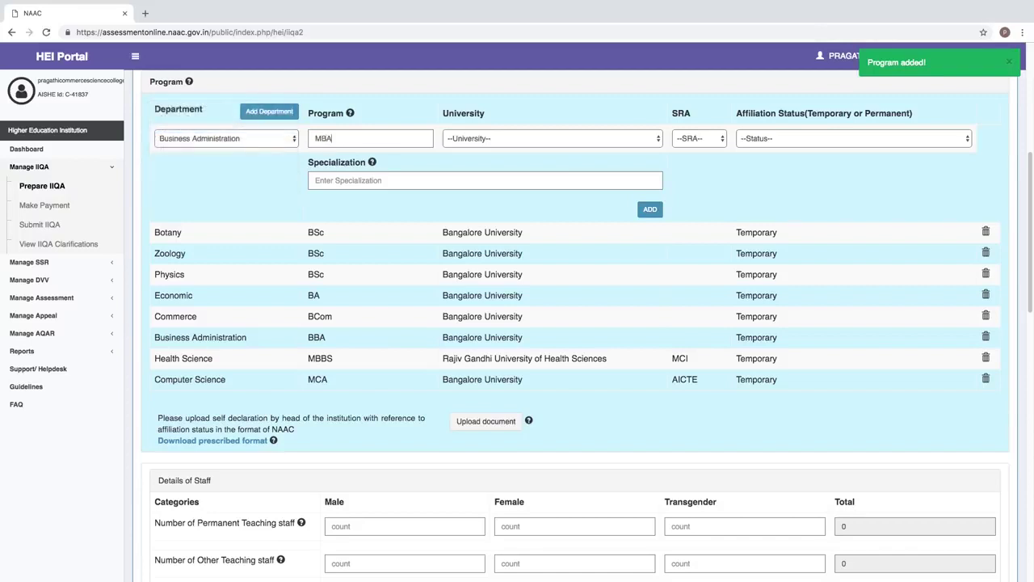
left_click(449, 140)
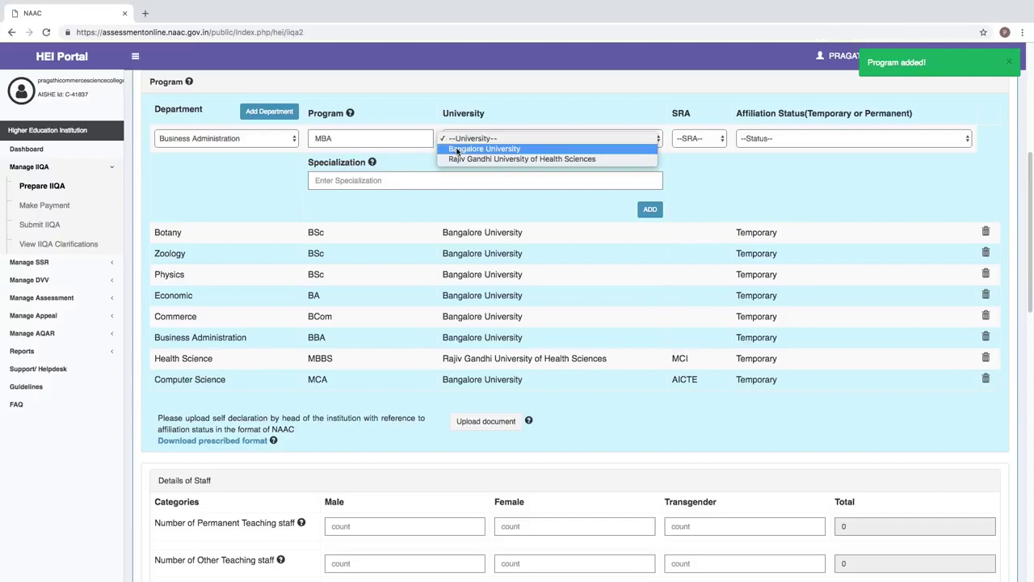
left_click(458, 151)
left_click(677, 142)
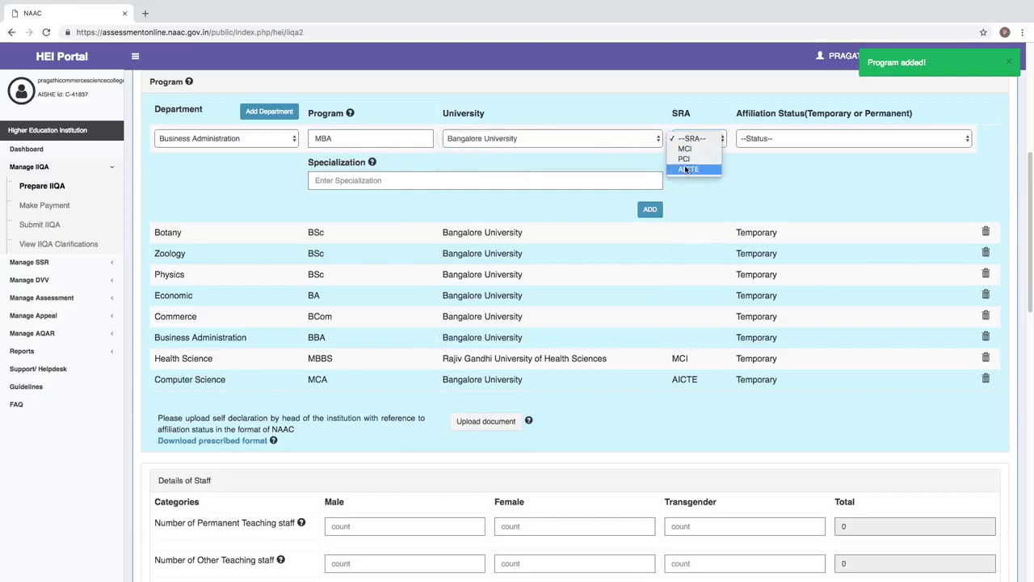
left_click(686, 169)
left_click(754, 142)
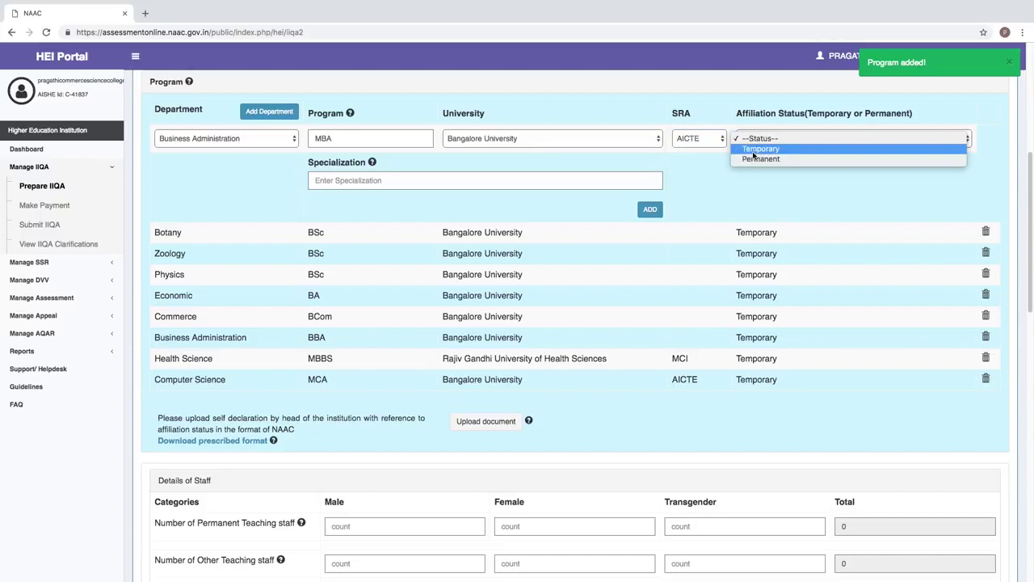
left_click(755, 149)
left_click(651, 210)
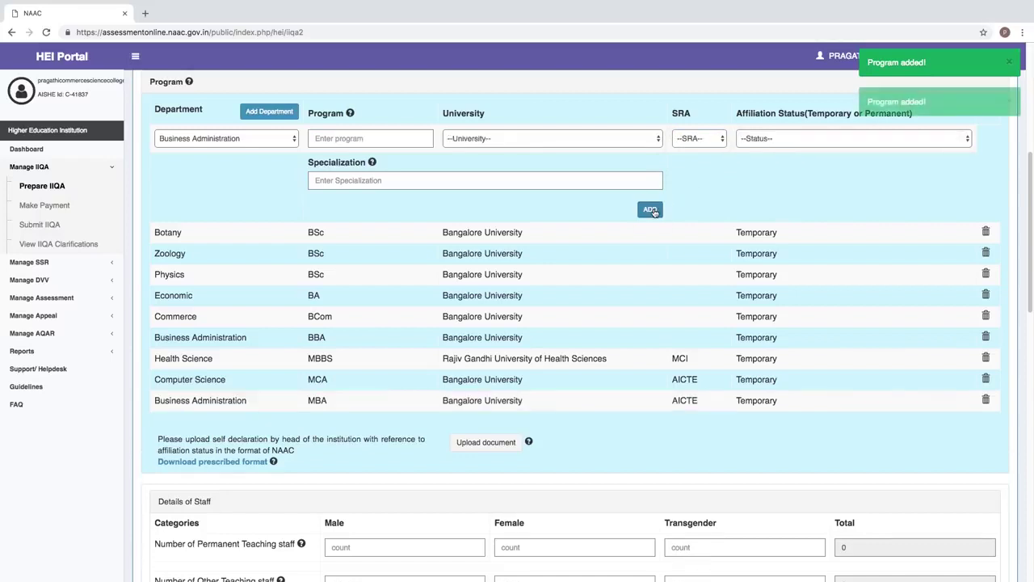
- Add Pharmacy MPharm under Rajiv Gandhi University of Health Sciences, PCI, Temporary affiliation
left_click(199, 143)
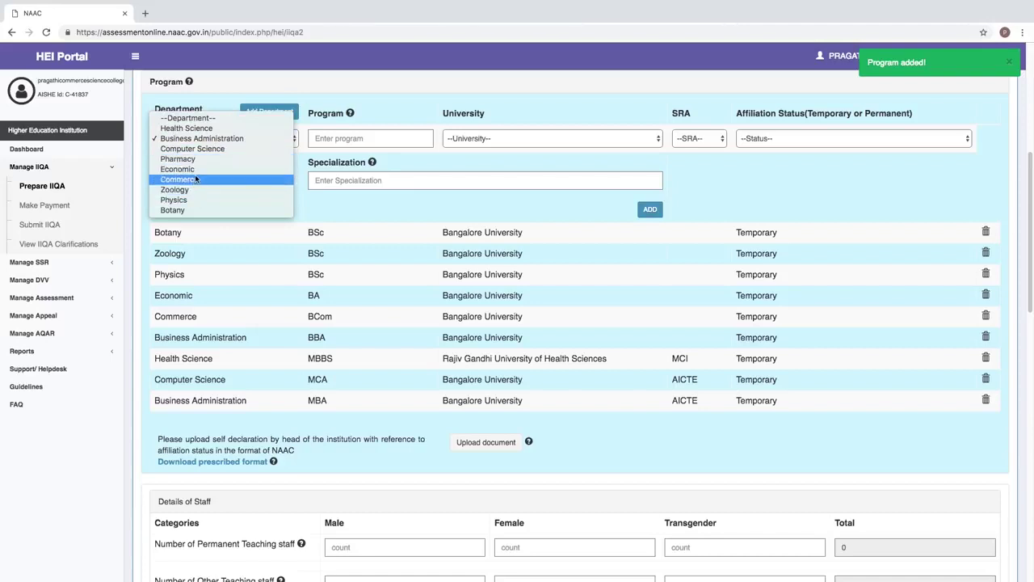
left_click(177, 159)
left_click(323, 138)
type("MP")
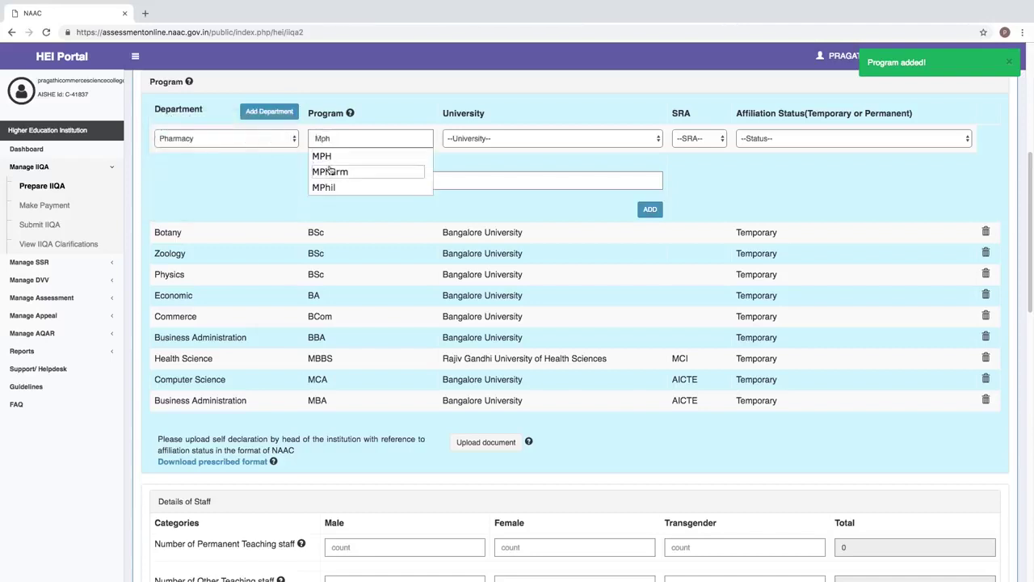
left_click(330, 171)
left_click(466, 139)
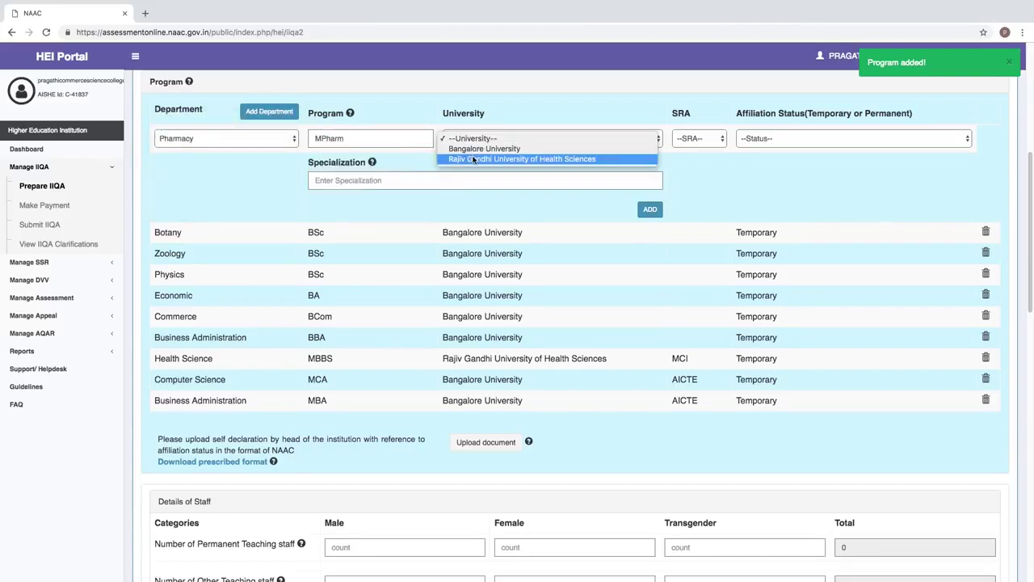
left_click(475, 160)
left_click(679, 140)
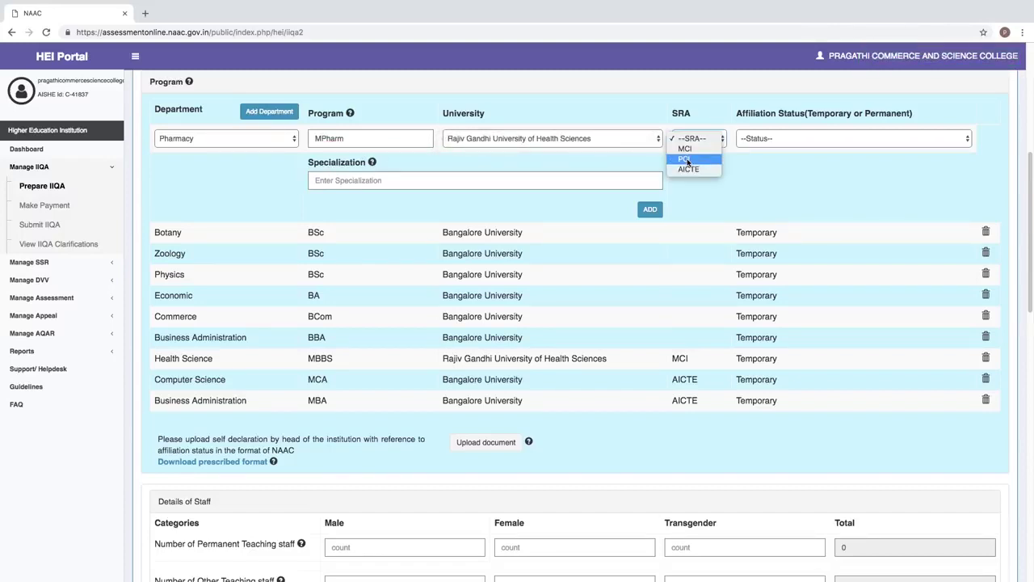
left_click(686, 159)
left_click(754, 141)
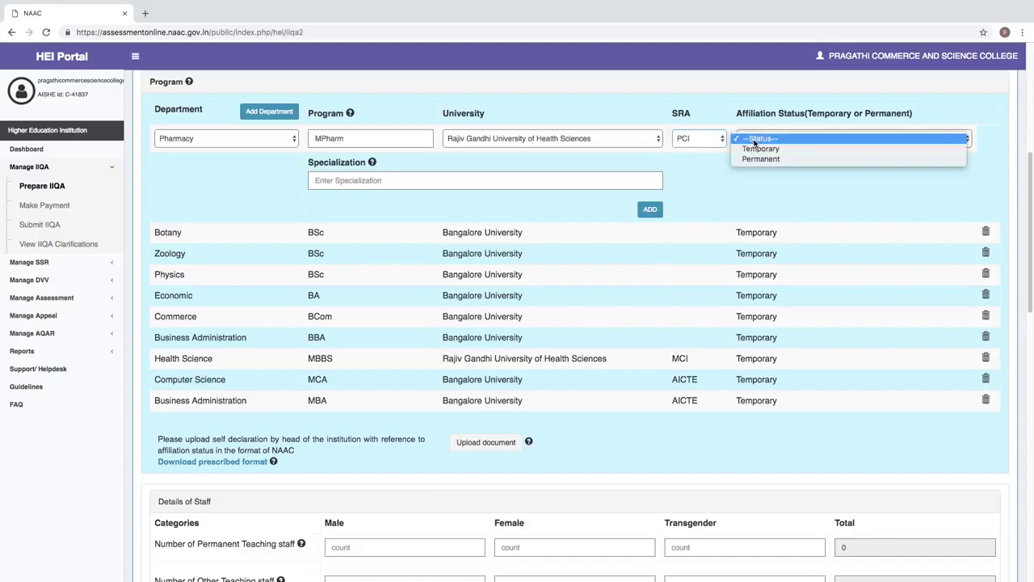
left_click(761, 149)
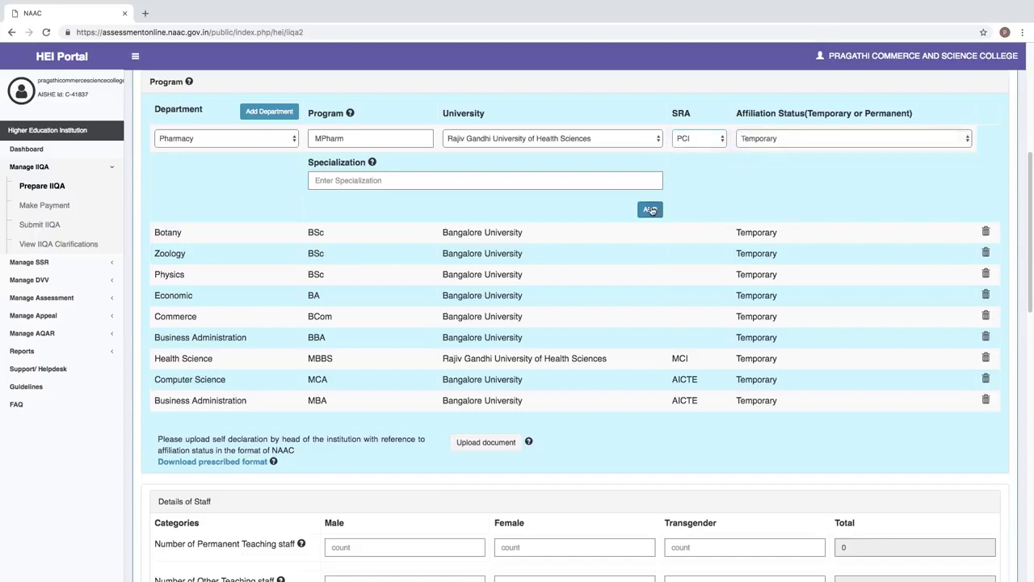
left_click(651, 210)
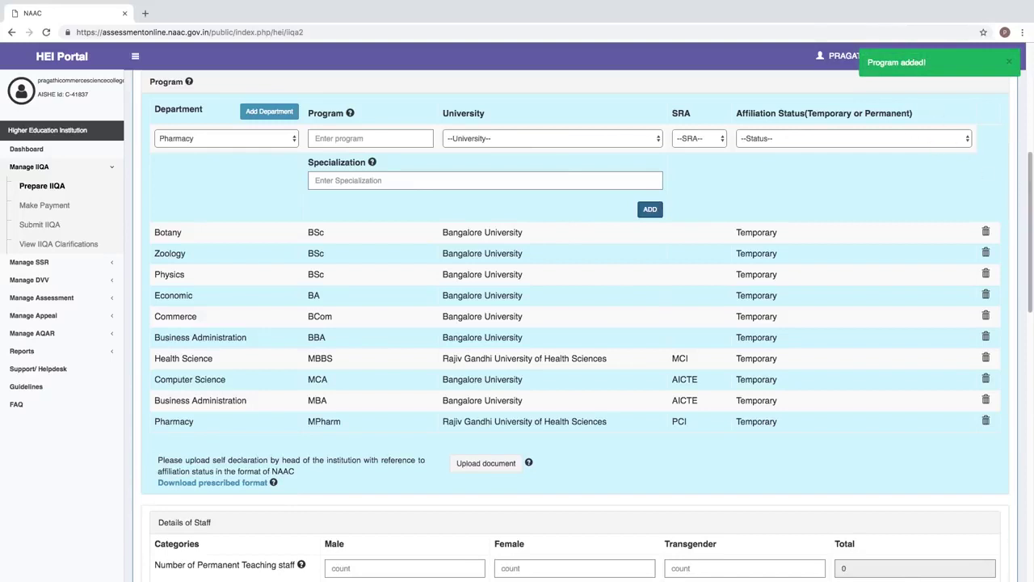
left_click_drag(1031, 171, 1032, 89)
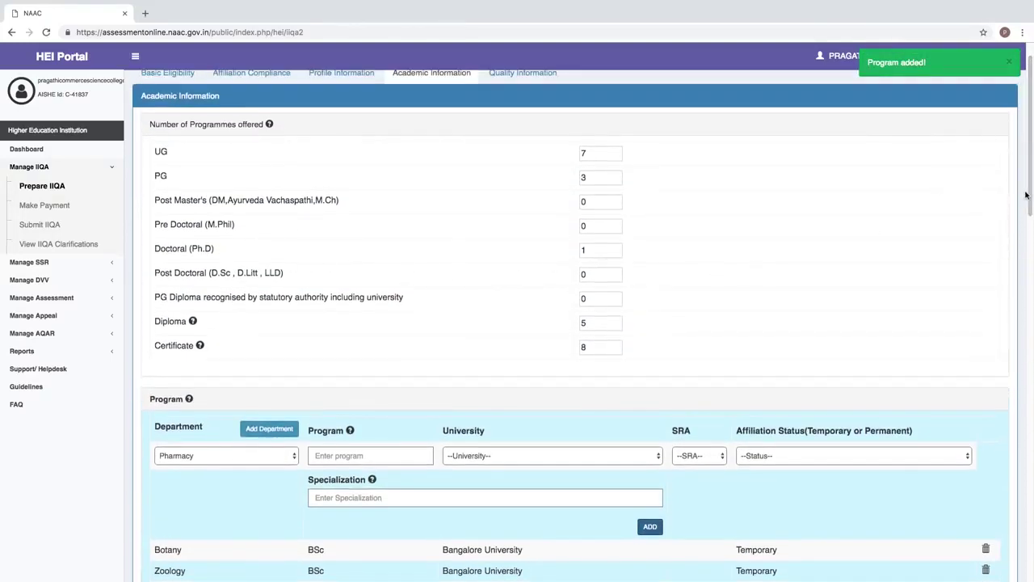
- Fill a Physics programme row with PhD or DPhil, Bangalore University and Temporary status
left_click_drag(1028, 173, 1030, 212)
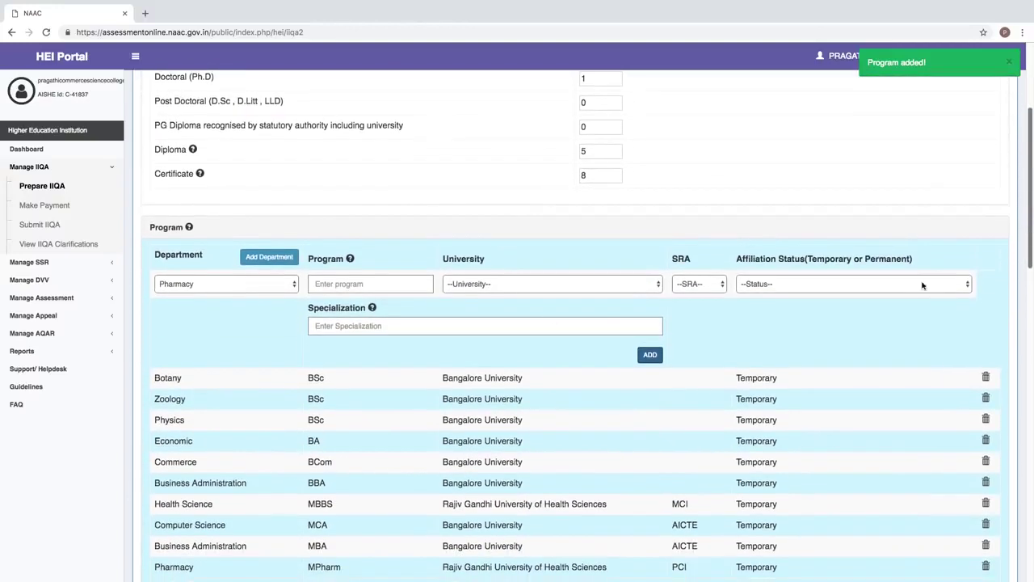
left_click(222, 287)
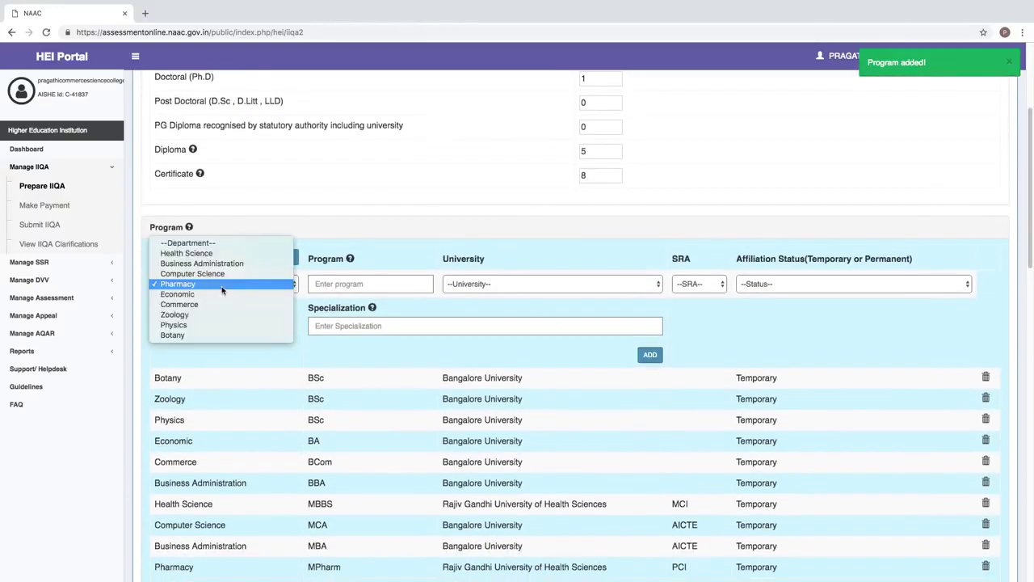
left_click(202, 325)
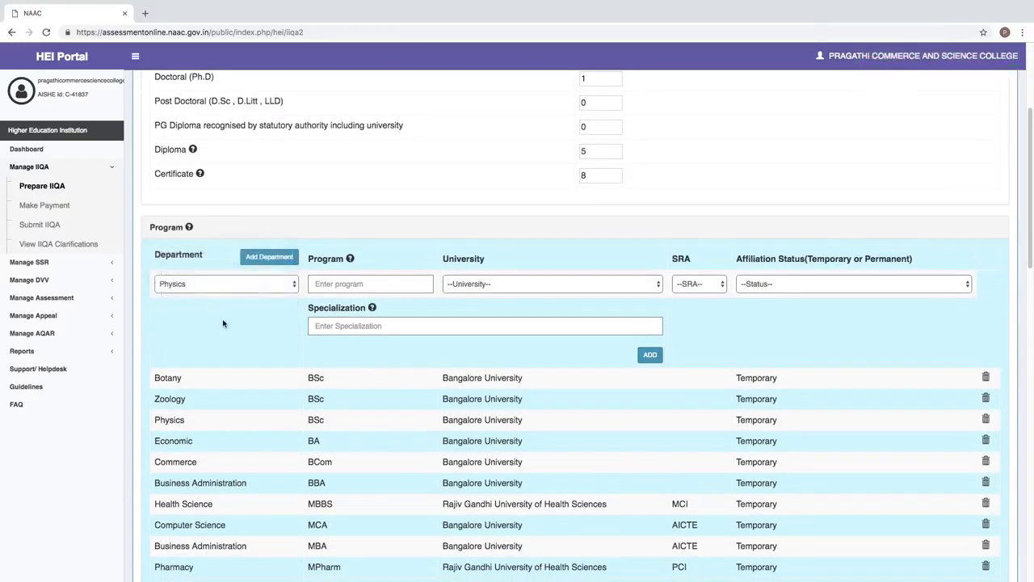
left_click(327, 284)
type("phd")
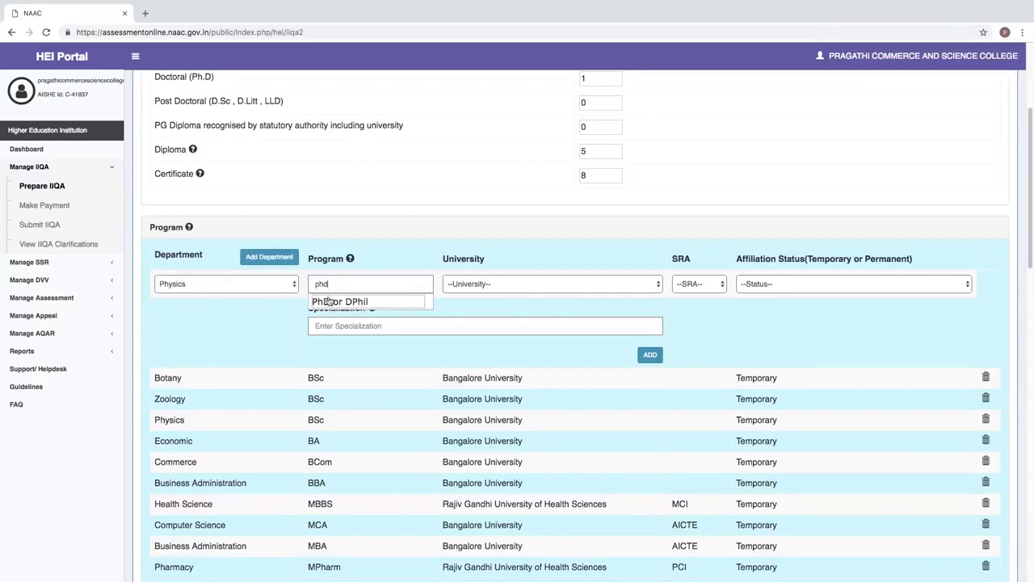
left_click(328, 299)
left_click(452, 288)
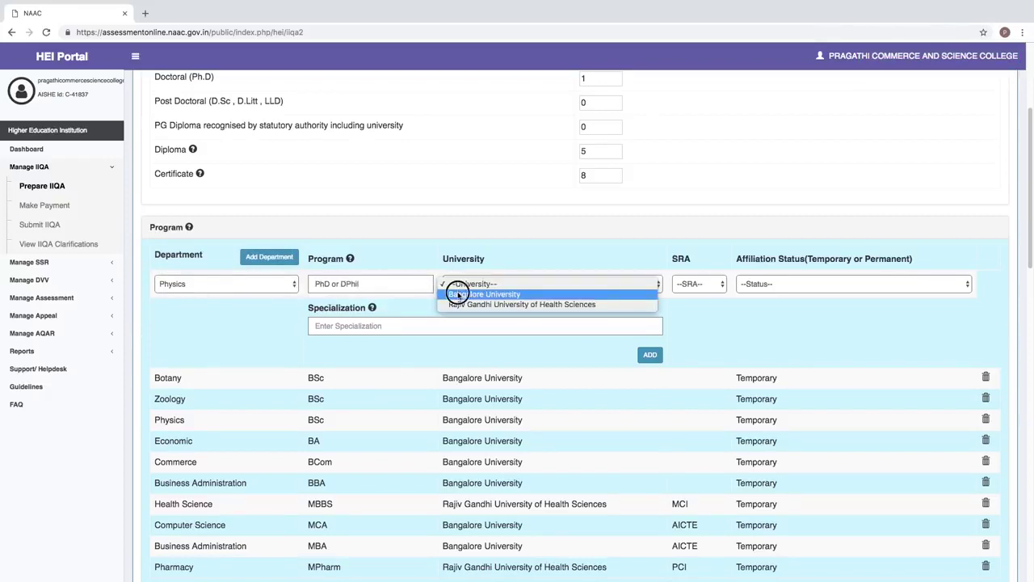
left_click(457, 294)
left_click(776, 283)
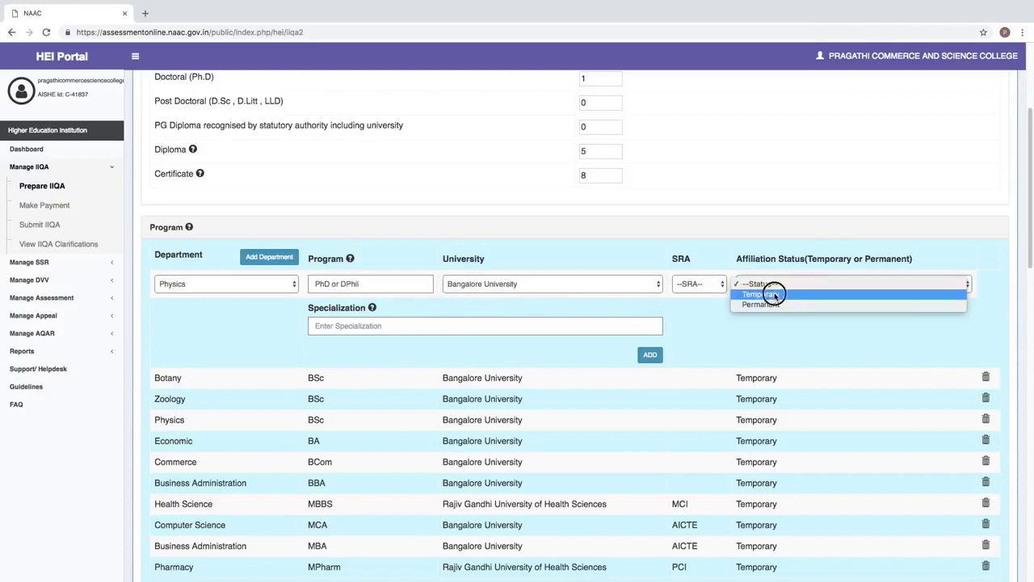
left_click(773, 294)
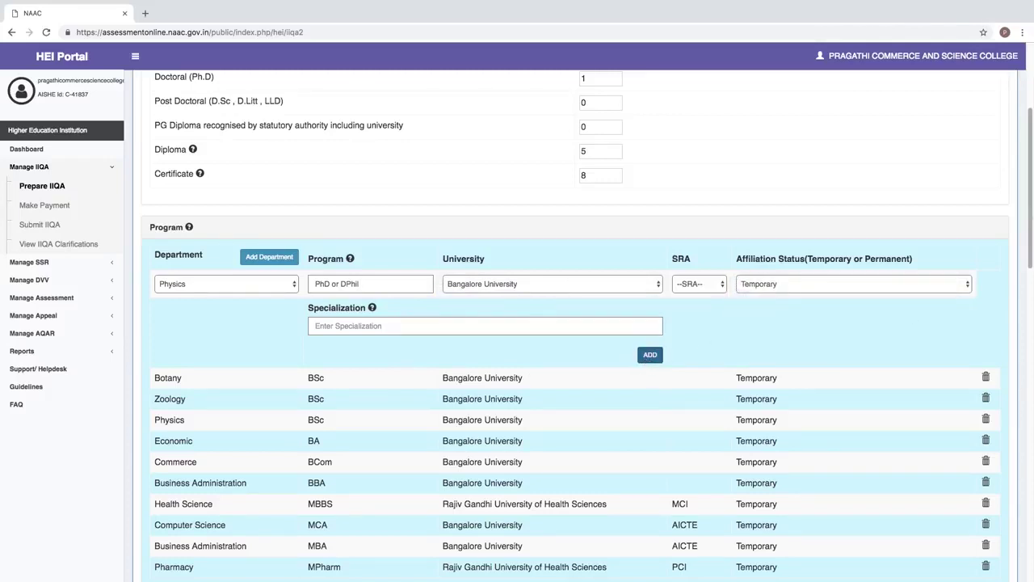
- Scroll down to the self-declaration upload instruction and highlight it
left_click_drag(1029, 203, 1029, 257)
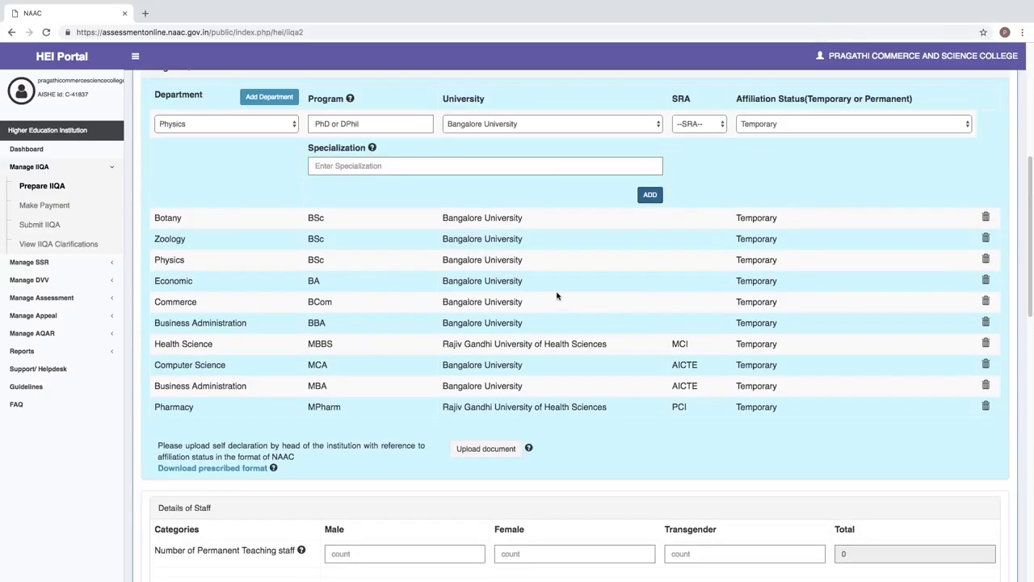
left_click_drag(1032, 295, 1016, 320)
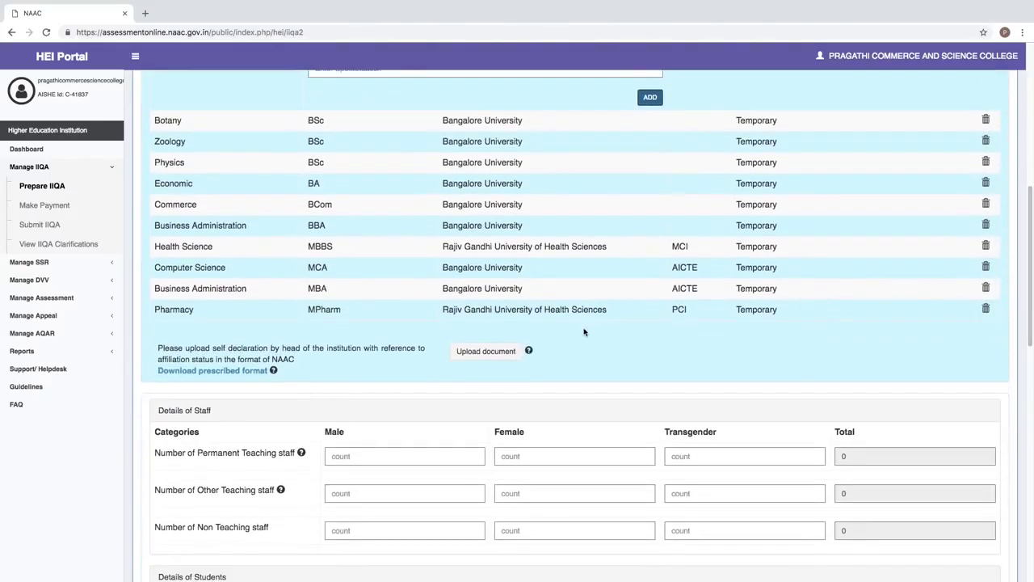
left_click_drag(1027, 217, 1027, 321)
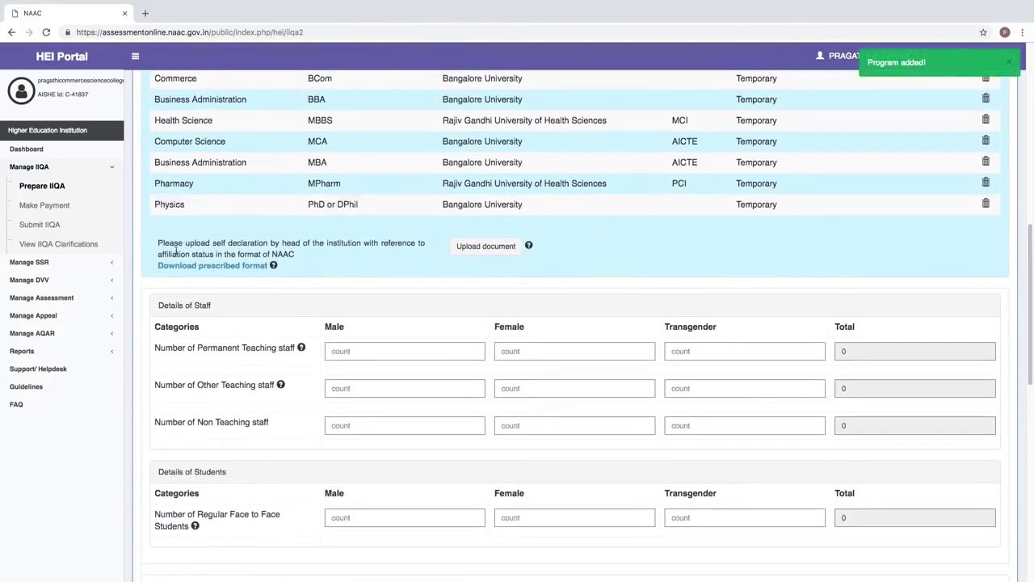
left_click_drag(162, 243, 345, 252)
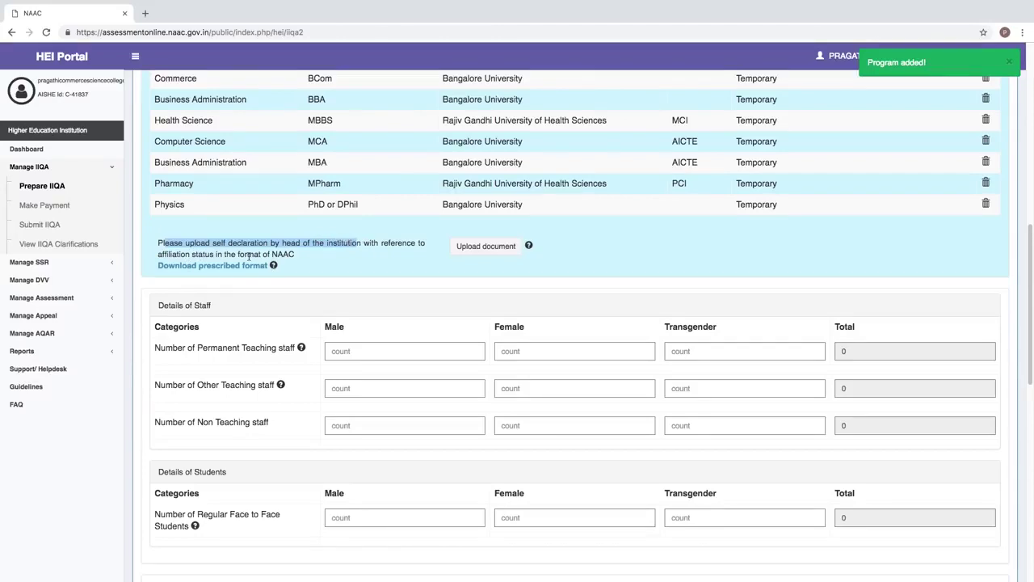
- Download the prescribed format and review self_declaration (1).docx in TextEdit before closing it
left_click(212, 266)
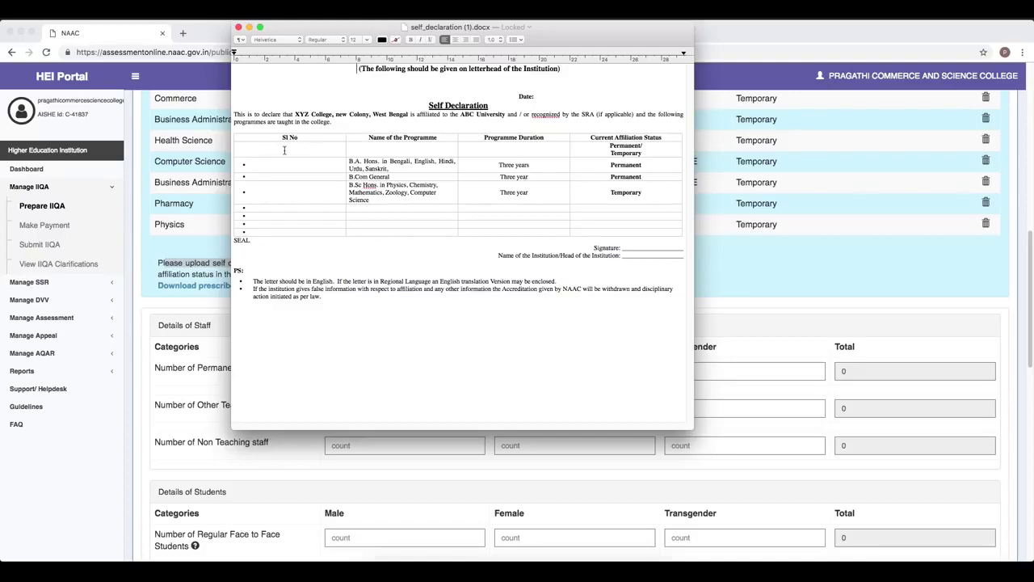
left_click_drag(401, 29, 794, 127)
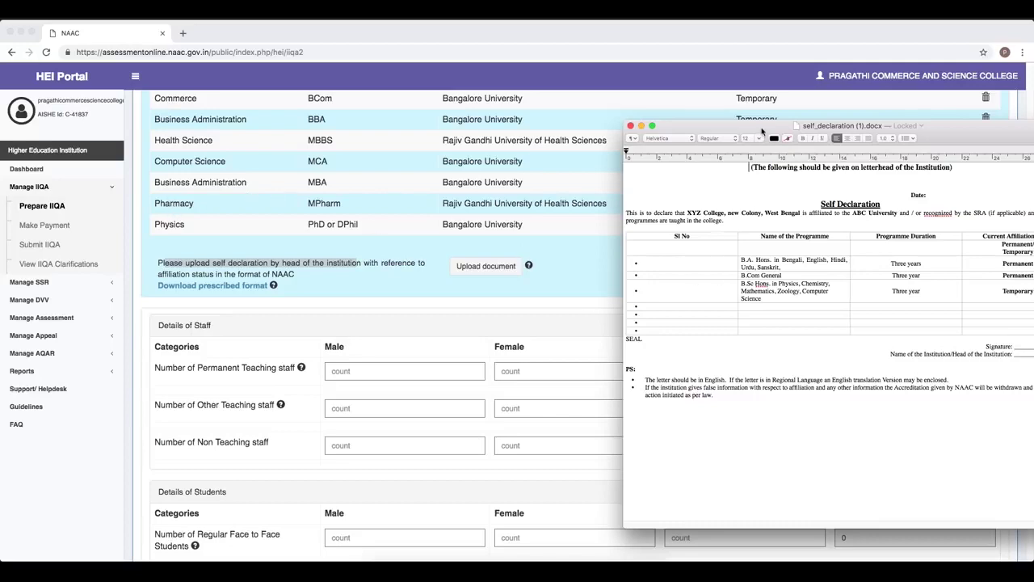
left_click_drag(762, 131, 538, 115)
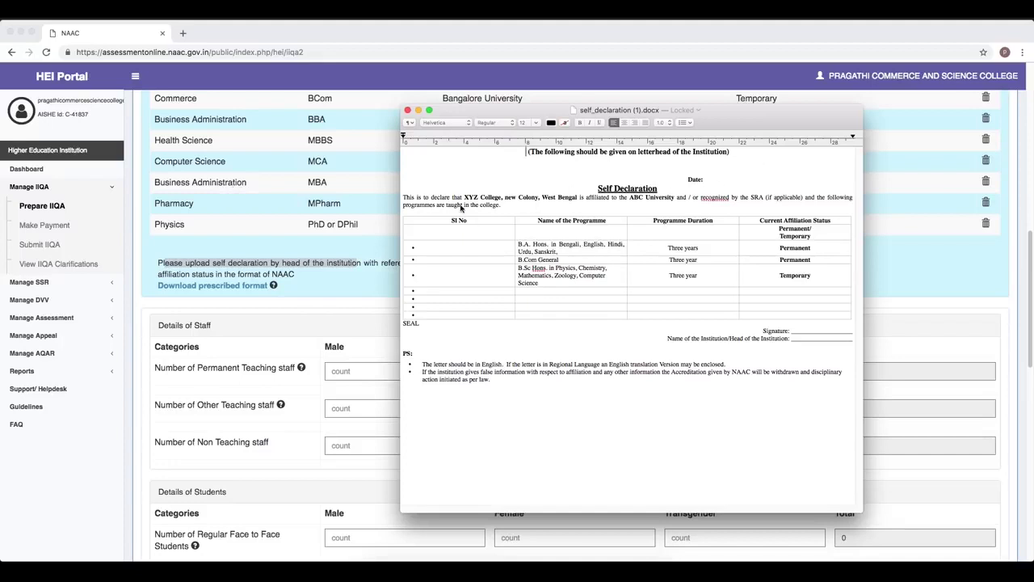
key("super+w")
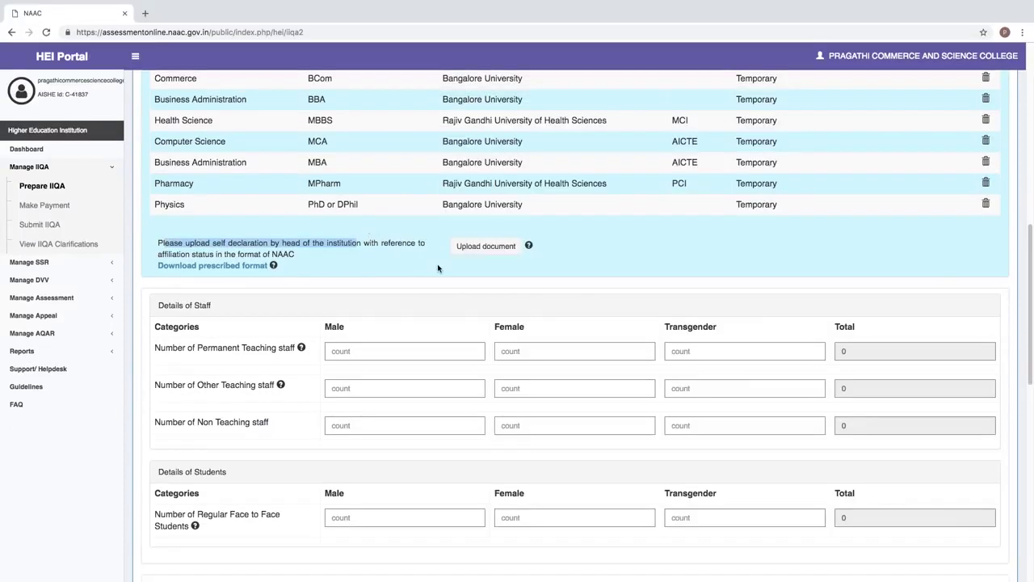
- Upload self declaration.pdf from the Desktop as the head's affiliation self-declaration
left_click(486, 252)
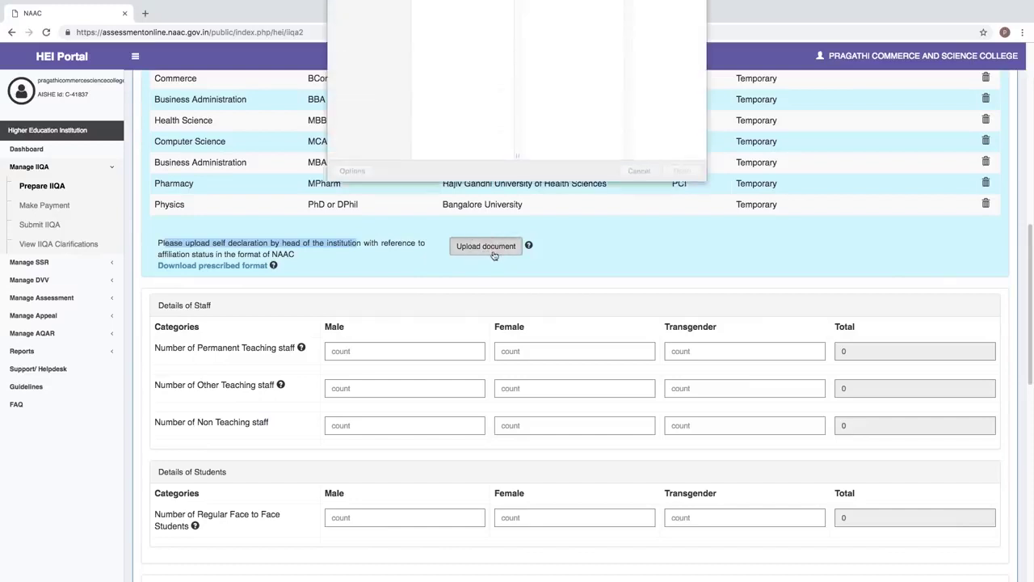
left_click(457, 125)
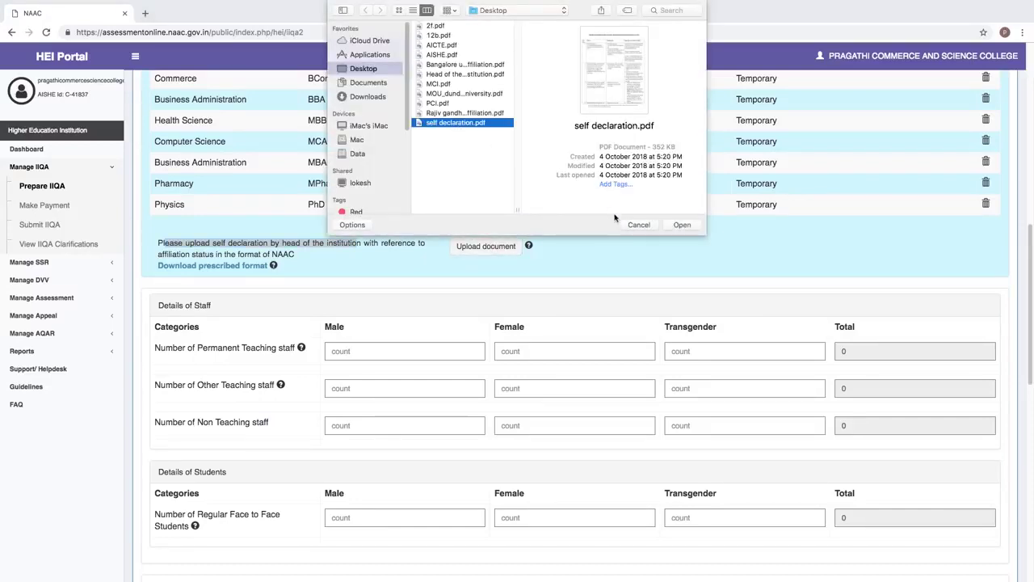
left_click(681, 225)
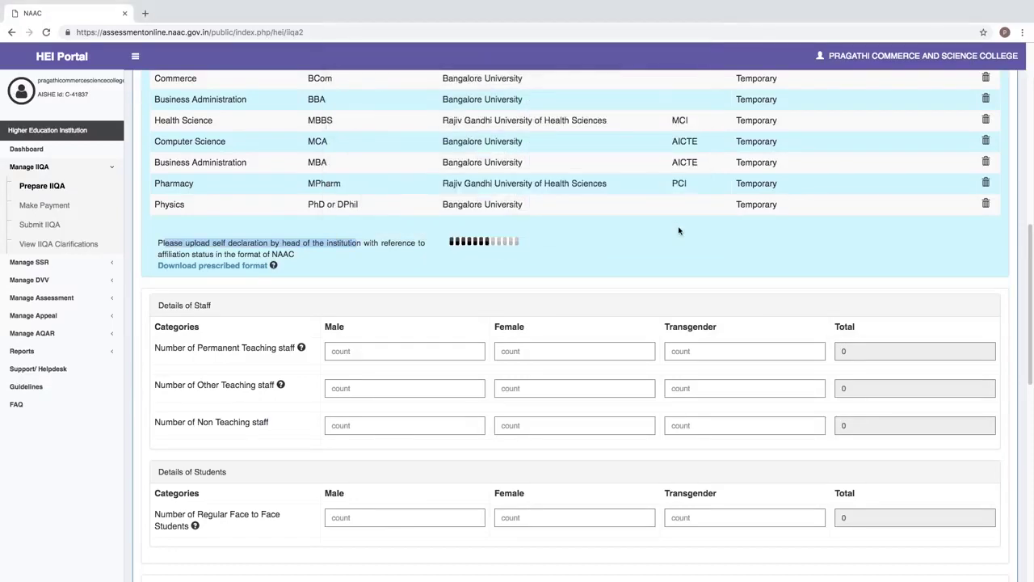
scroll(415, 229, "down", 3)
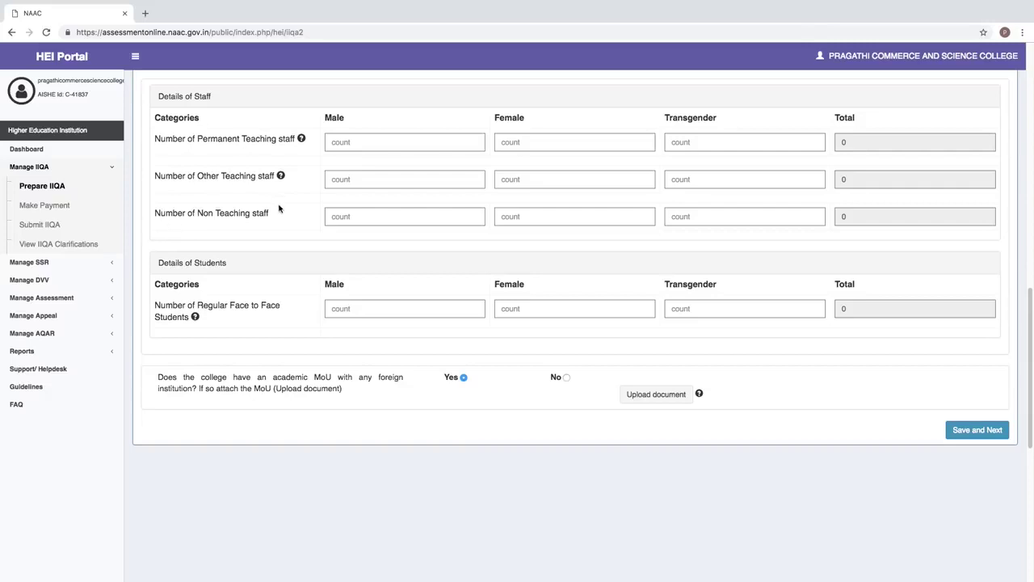
- Enter male/female staff counts: permanent teaching 30/20, other teaching 15/20, non-teaching 20/10
mouse_move(281, 177)
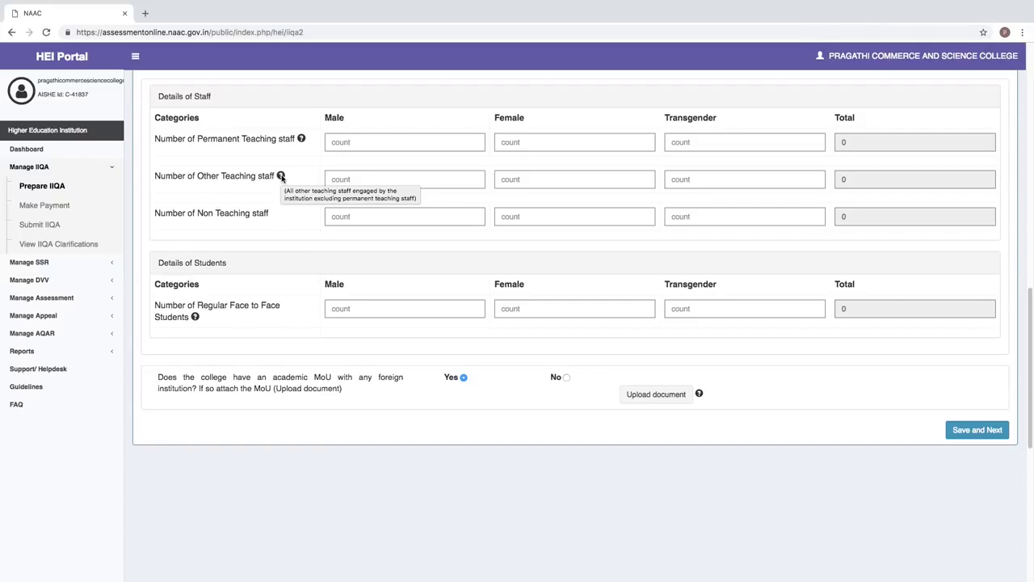
left_click(358, 141)
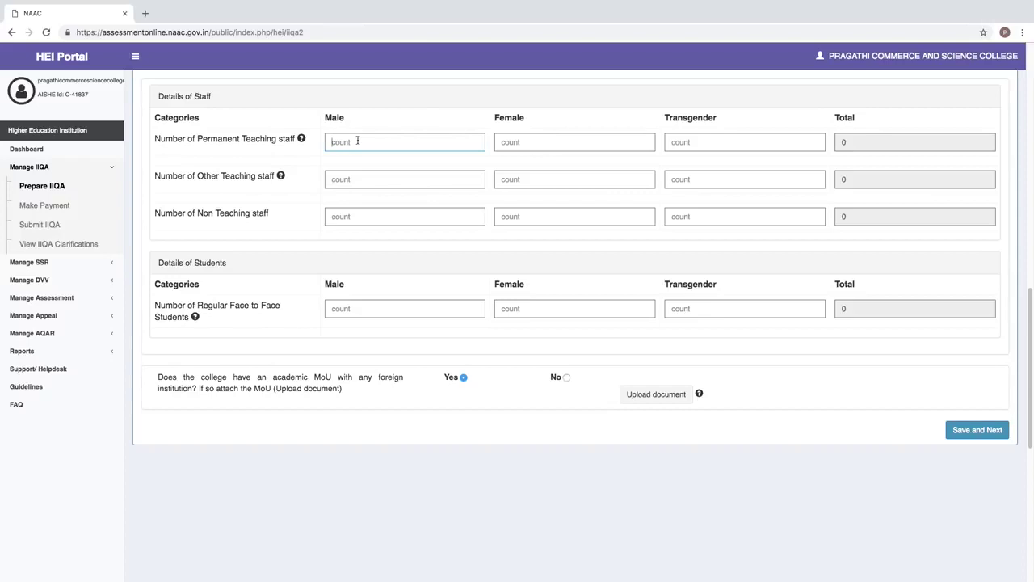
type("30")
left_click(500, 143)
type("20")
left_click(530, 185)
left_click(361, 178)
type("15")
left_click(520, 179)
type("2")
left_click(342, 216)
type("20")
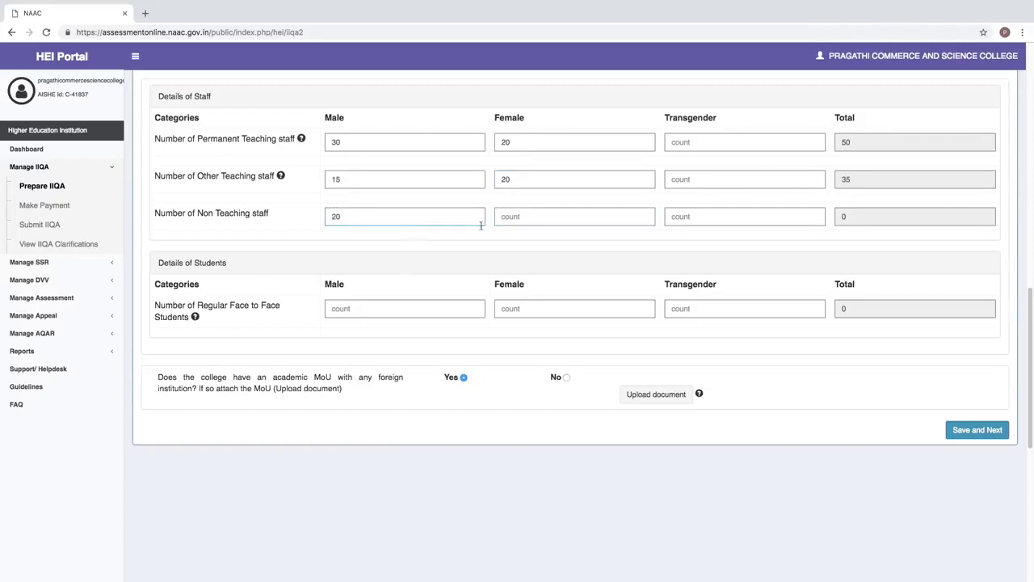
left_click(502, 218)
type("10")
left_click(503, 254)
left_click_drag(1028, 300, 1028, 337)
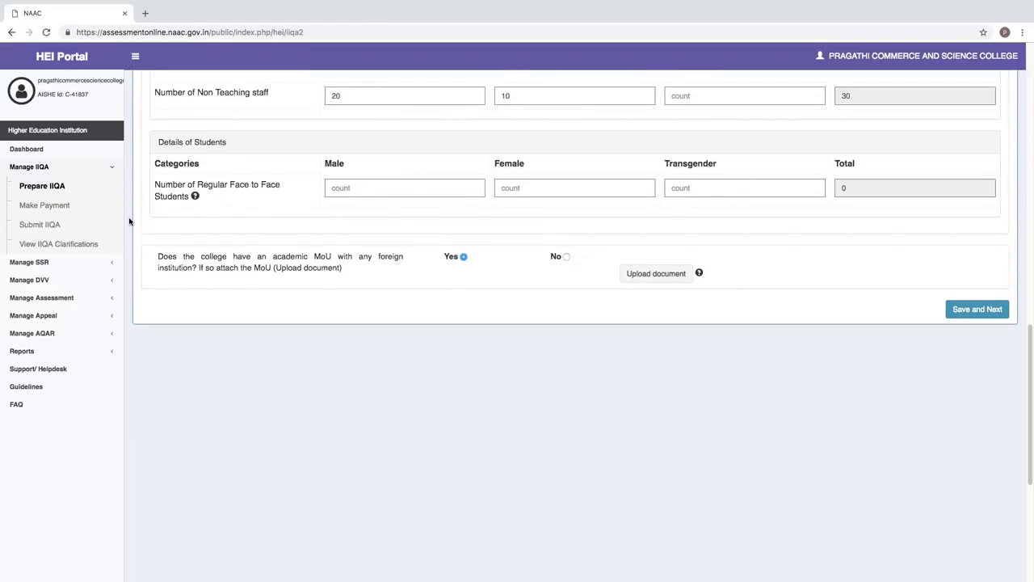
- Enter 2000 male and 1500 female regular students
mouse_move(196, 198)
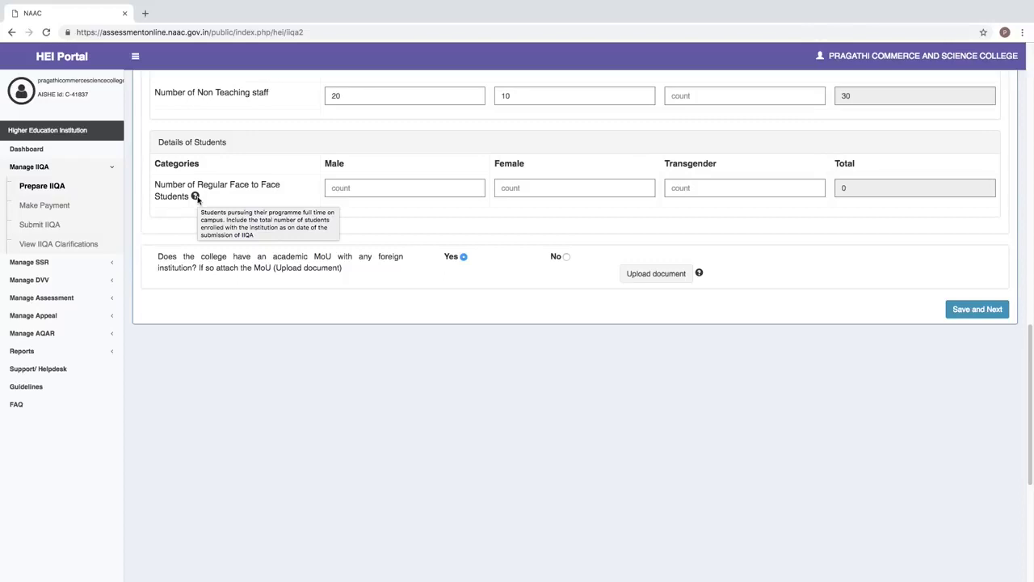
left_click(391, 193)
type("2000")
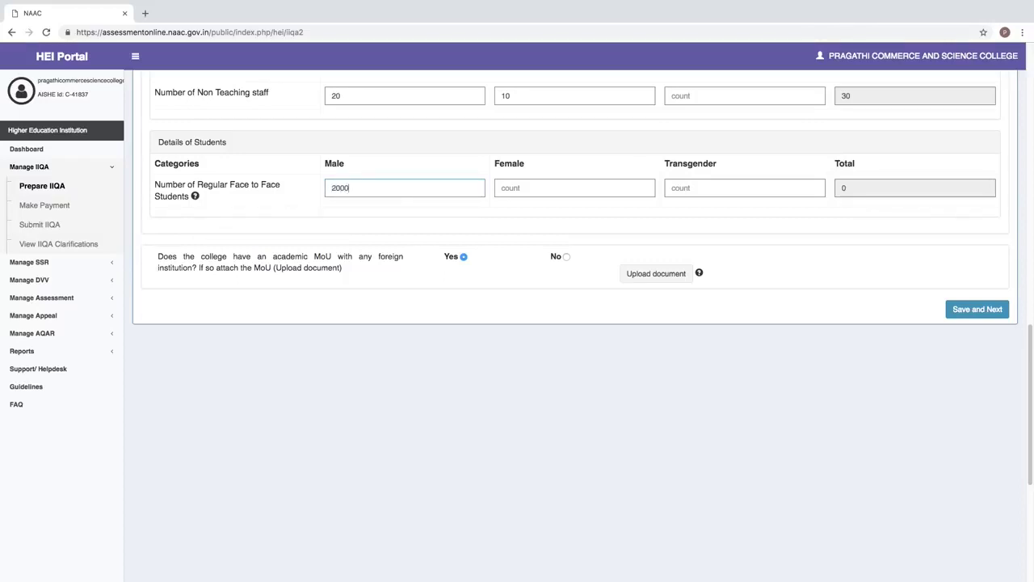
left_click(507, 188)
type("1500")
left_click(595, 203)
left_click_drag(1032, 339, 1029, 384)
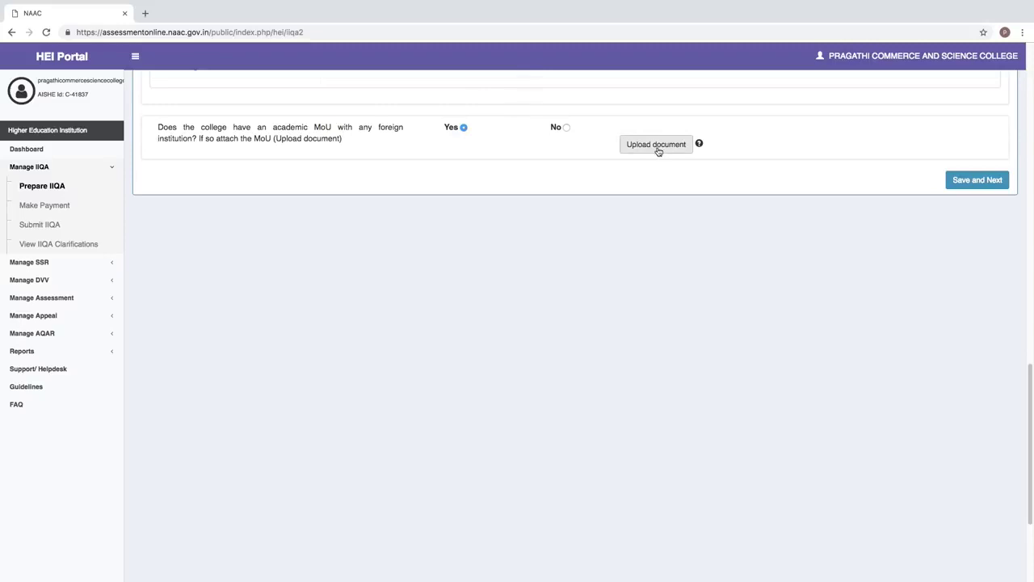
- Keep the foreign MoU answer at Yes and attach MOU_dundee University.pdf
left_click(567, 129)
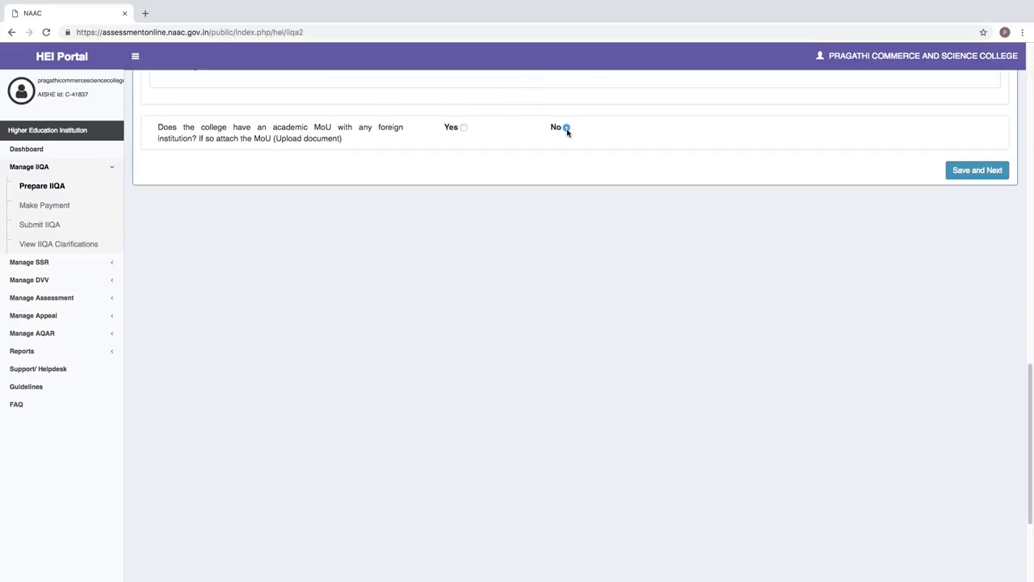
left_click(464, 129)
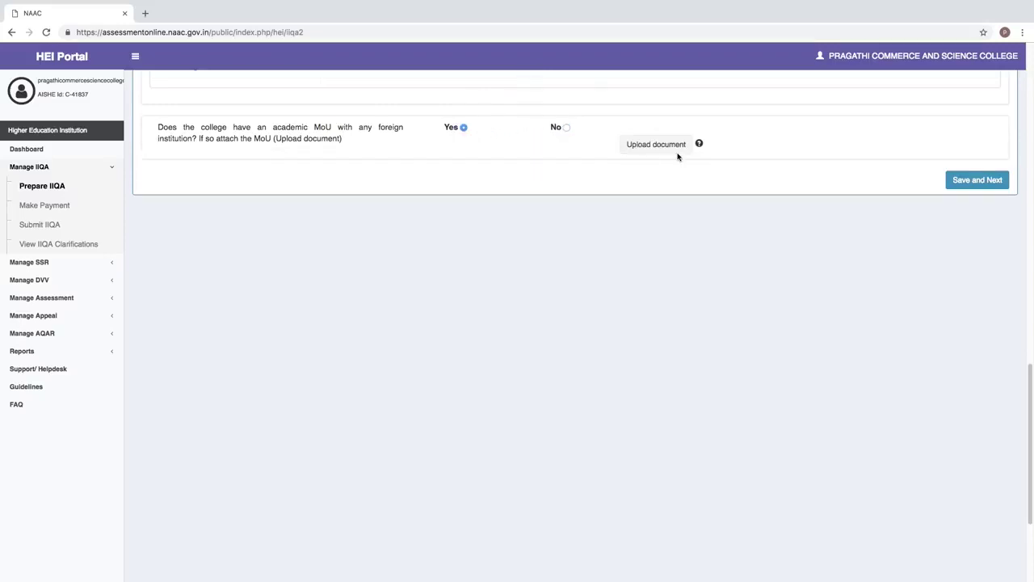
left_click(675, 153)
left_click(466, 95)
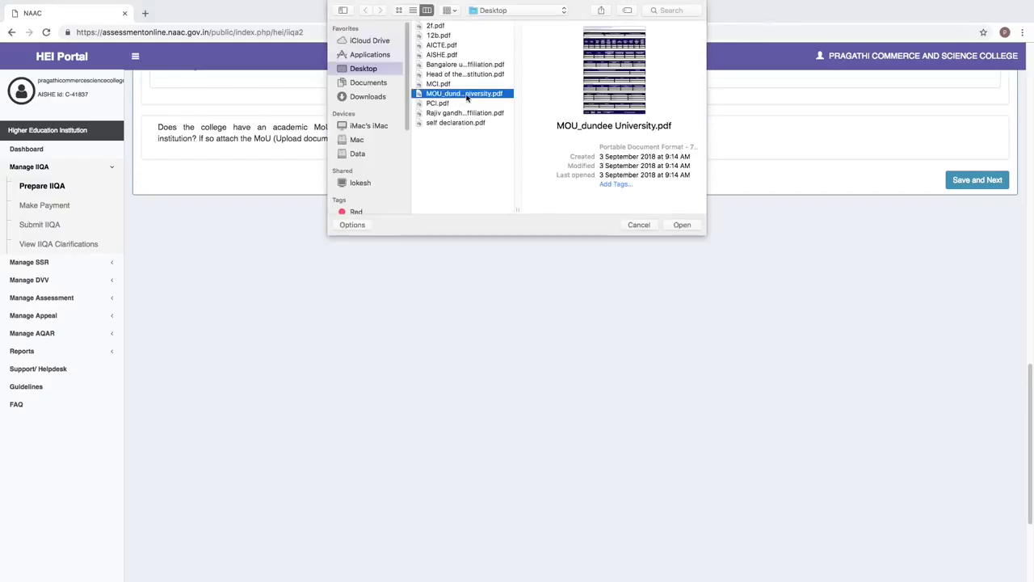
left_click(680, 225)
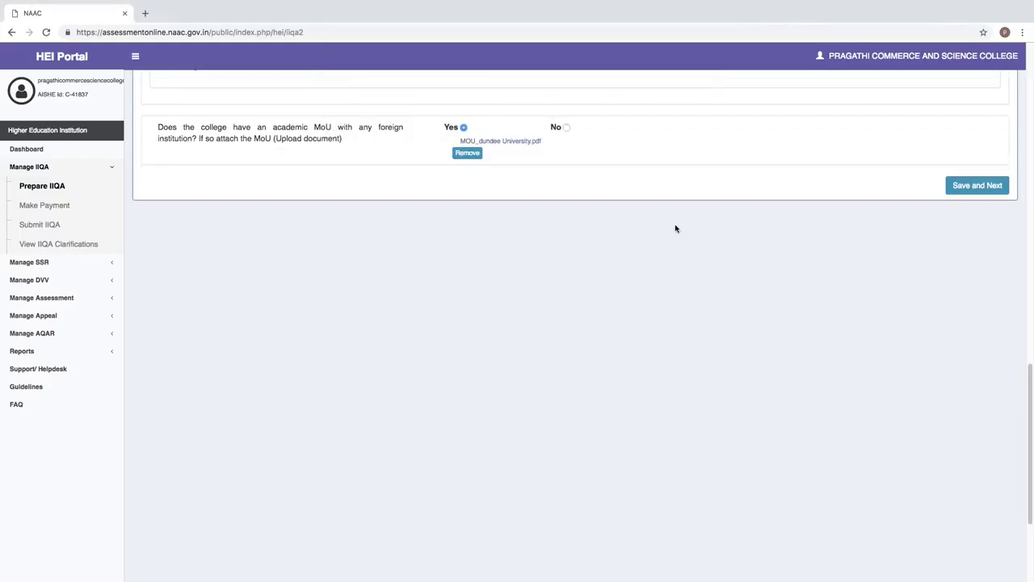
- Save the academic information and dismiss the confirmation message
left_click(988, 193)
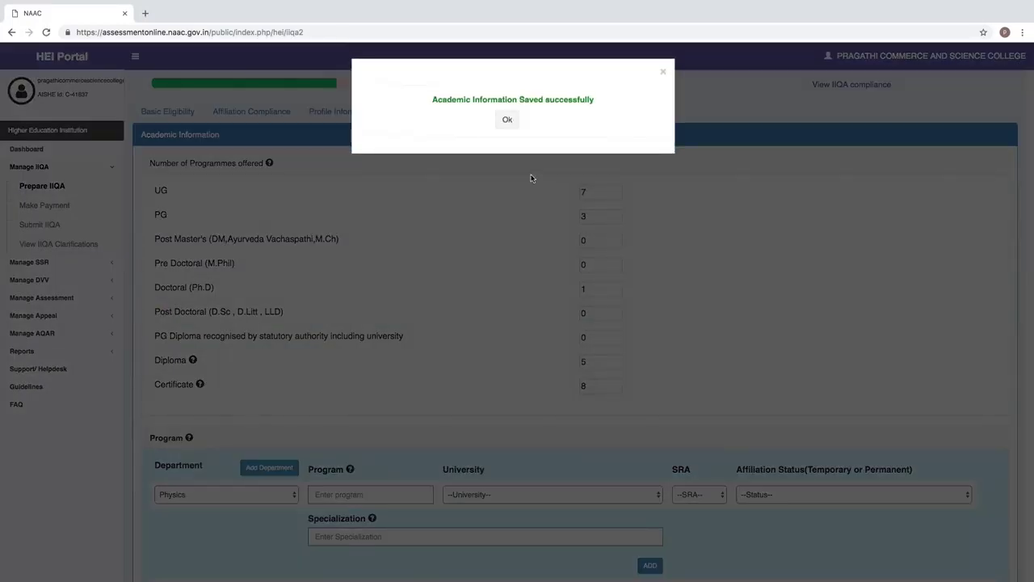
left_click_drag(471, 81, 526, 125)
left_click(508, 120)
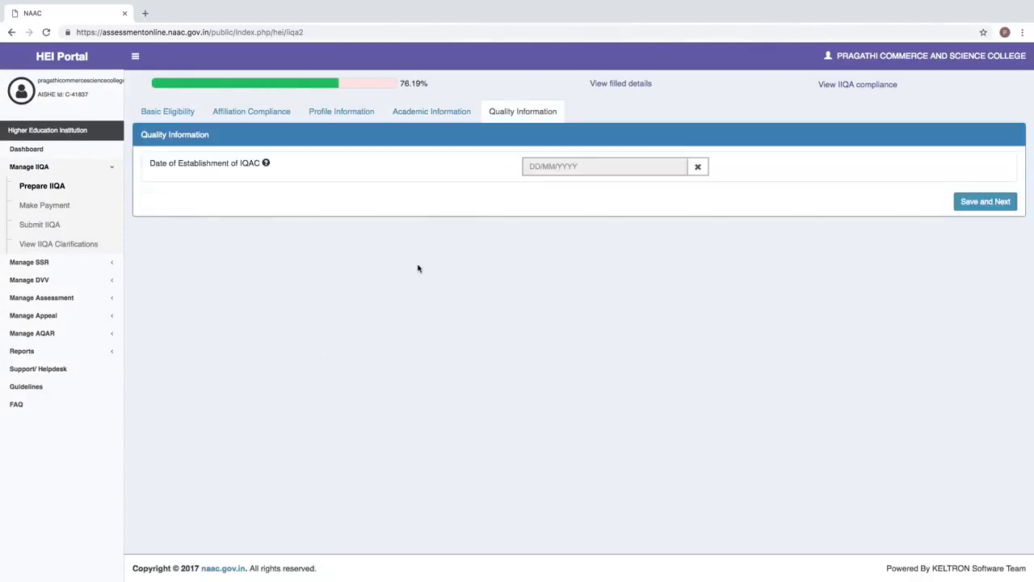
- Set the IQAC establishment date to 11/03/2013 and save the Quality Information
left_click(526, 113)
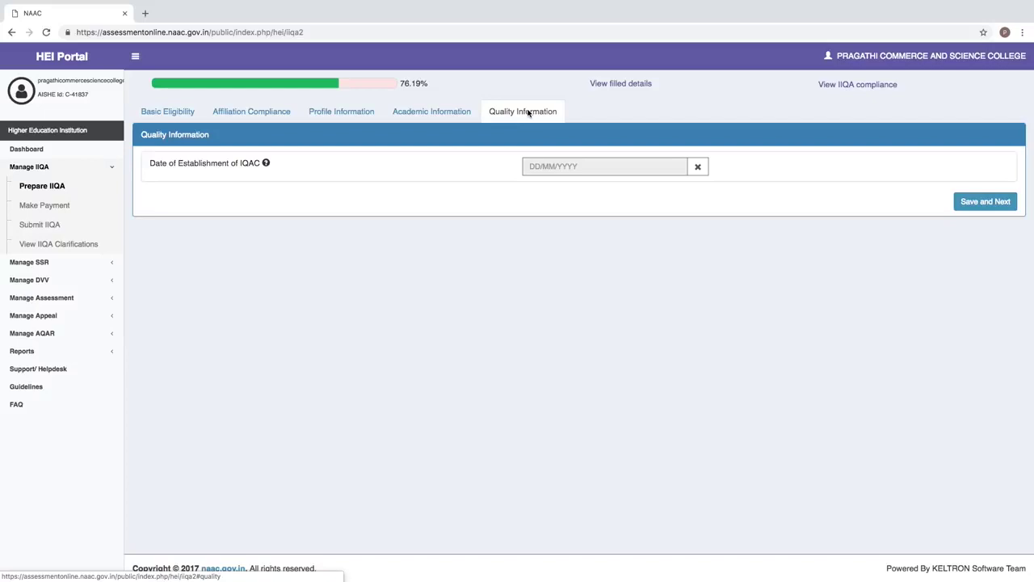
left_click(579, 168)
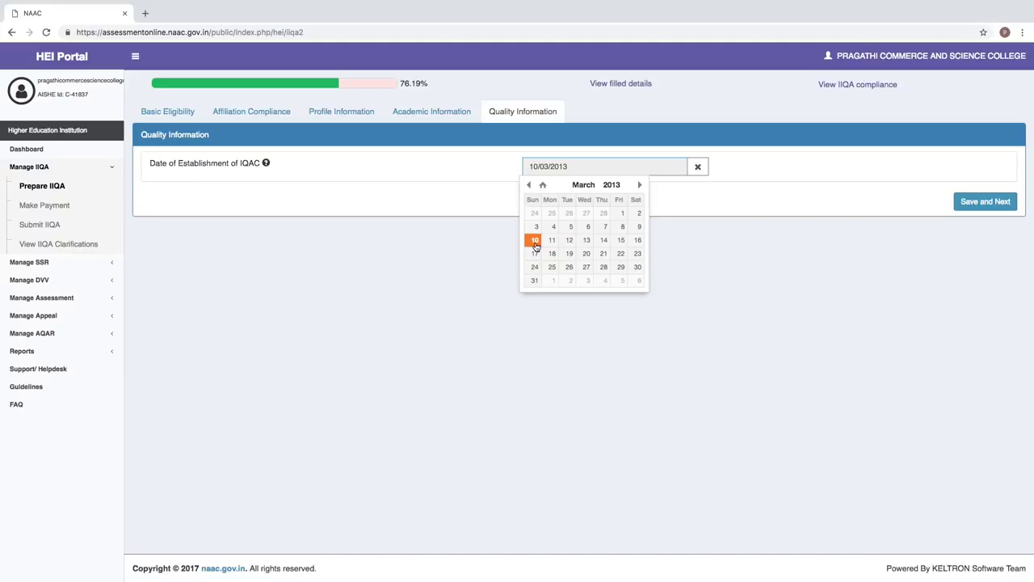
left_click(547, 243)
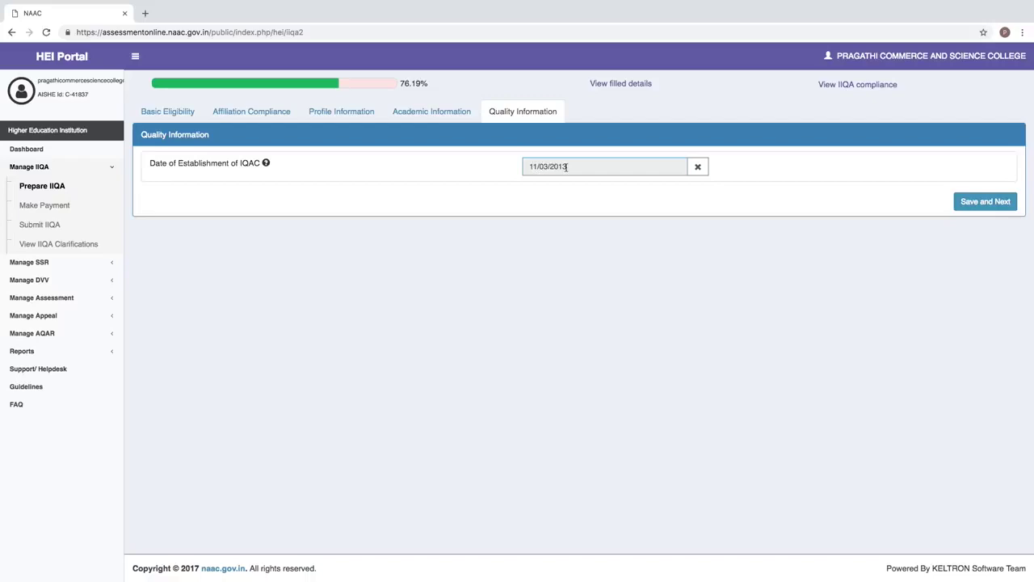
left_click(984, 208)
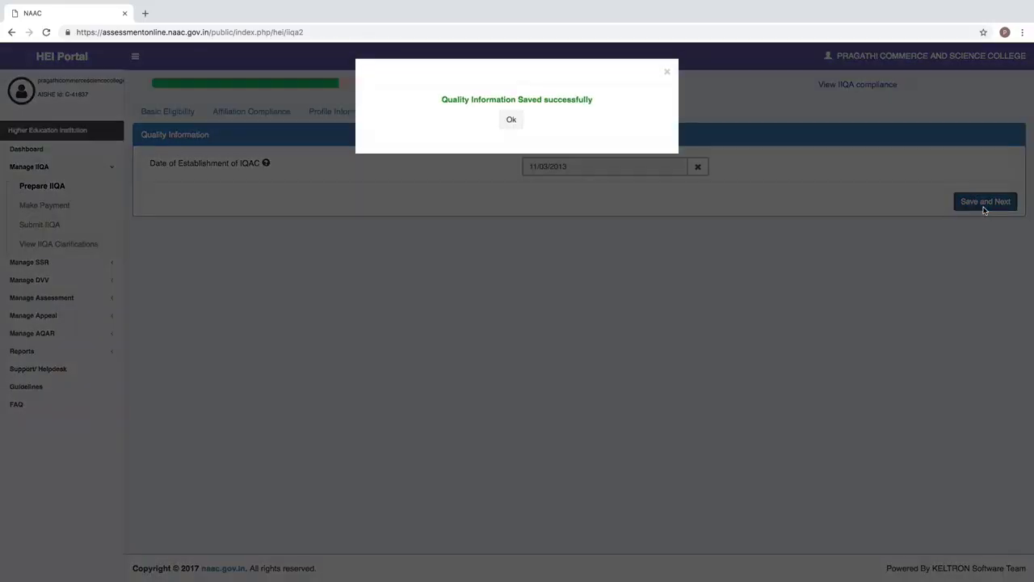
left_click(511, 119)
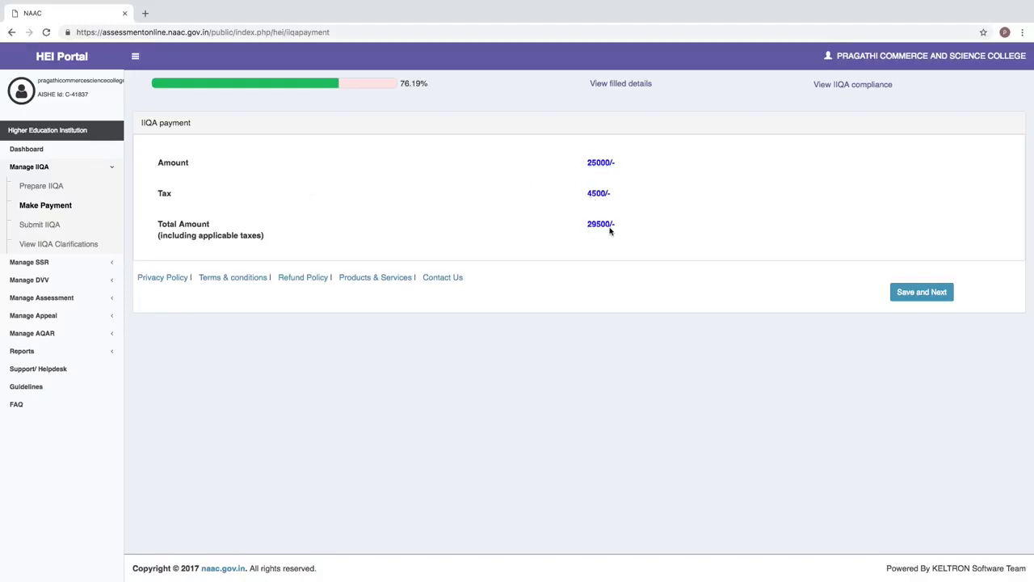
- Proceed to the BillDesk gateway for the 29500 IIQA fee, then return to the portal
left_click(913, 296)
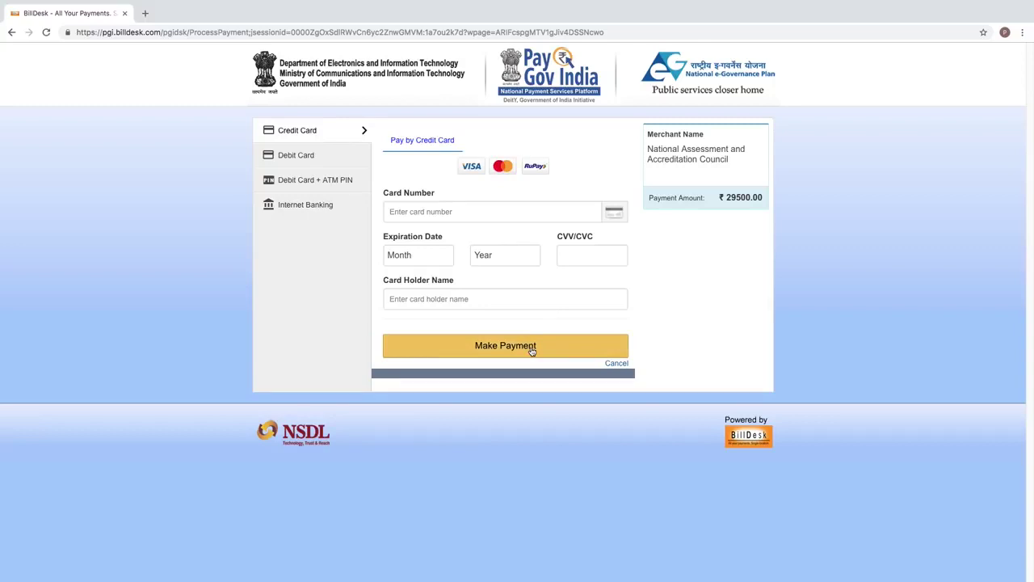
left_click(12, 32)
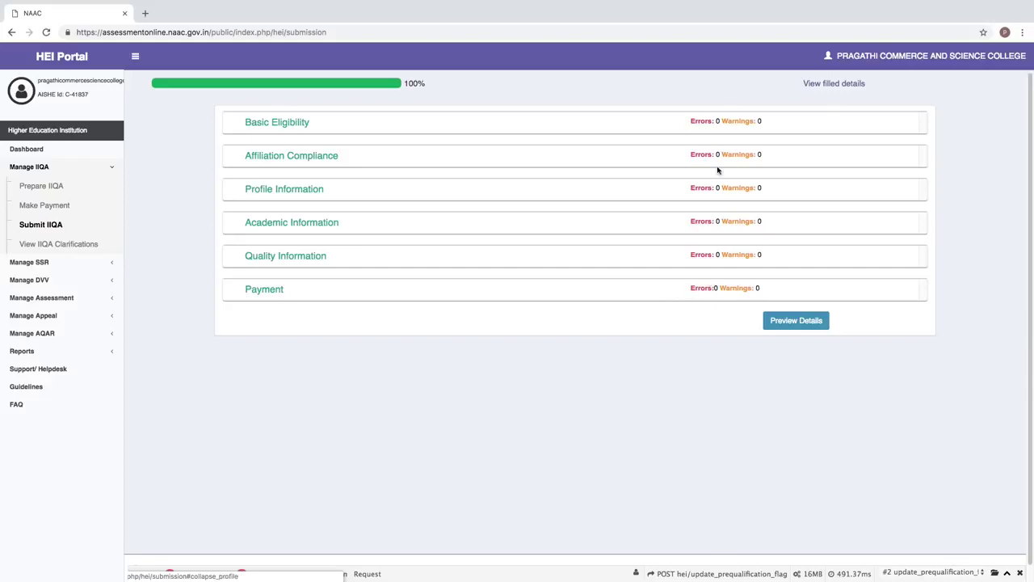
- Review the IIQA PDF preview, agree to the terms, and submit the application
left_click(789, 324)
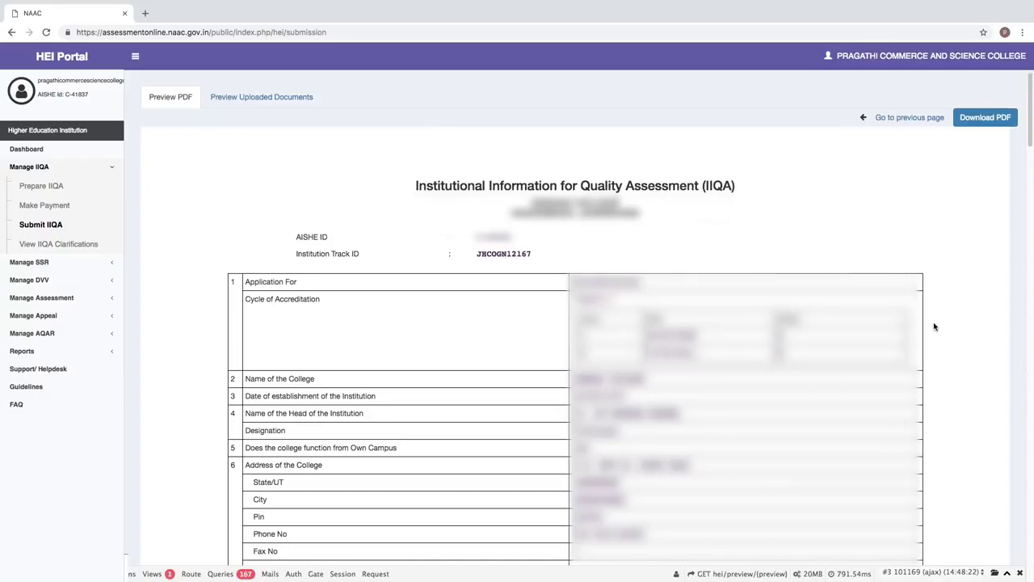
scroll(986, 258, "down", 1)
left_click(1031, 191)
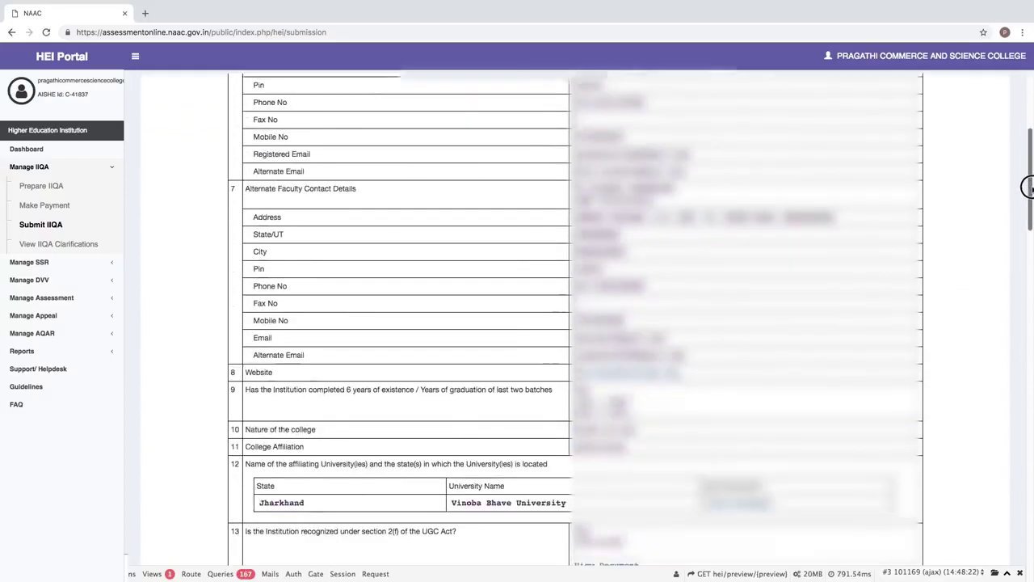
left_click_drag(1028, 187, 978, 564)
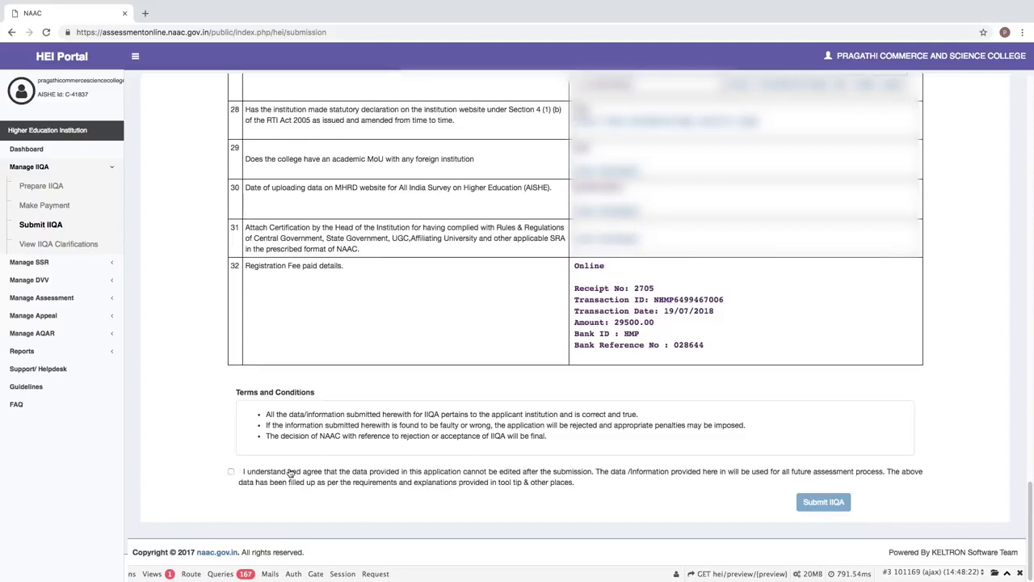
left_click(231, 473)
left_click(814, 503)
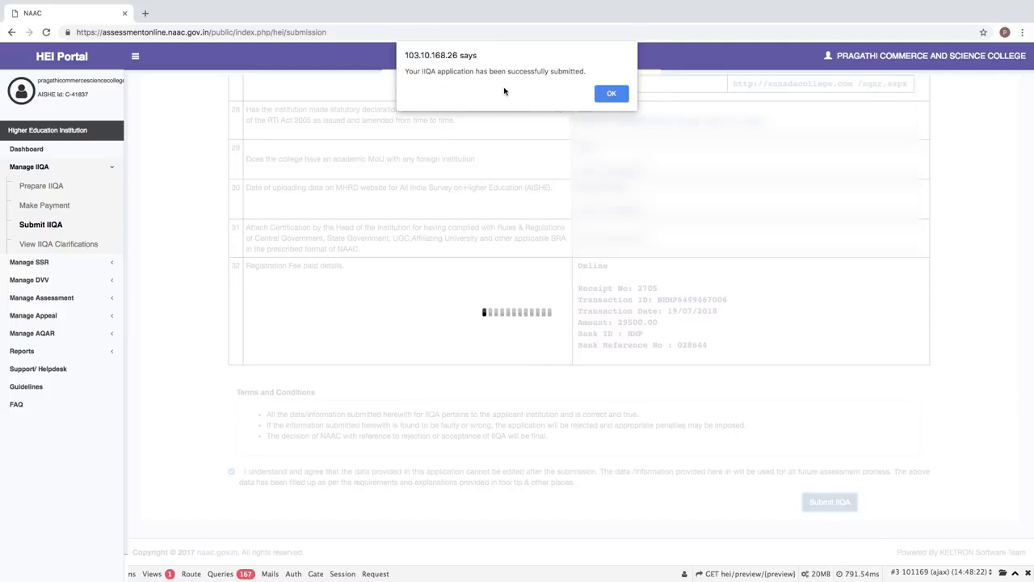
- Acknowledge the successful IIQA submission alert
left_click(612, 93)
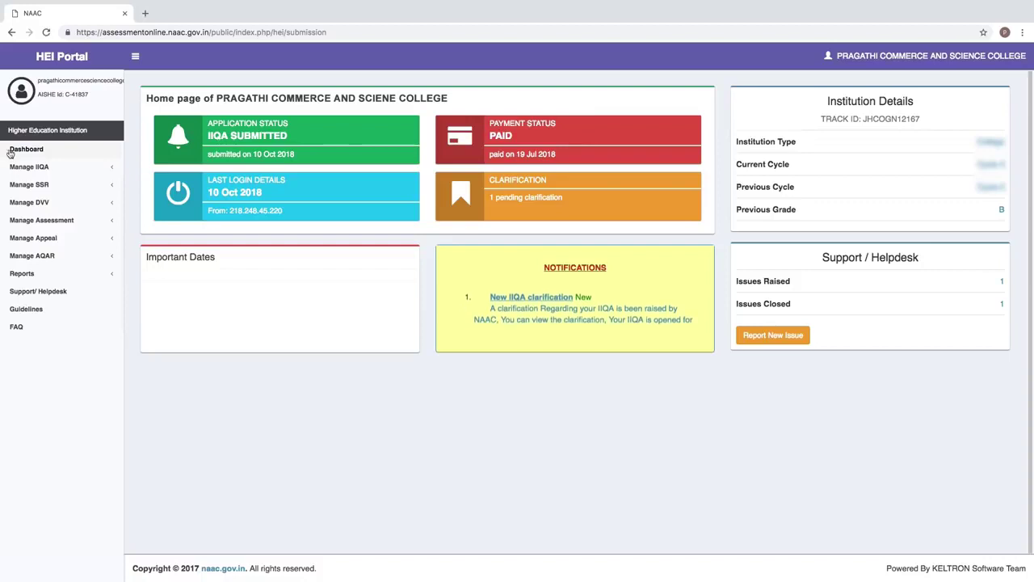
- Expand Manage IIQA in the sidebar and open View IIQA Clarifications
left_click(29, 166)
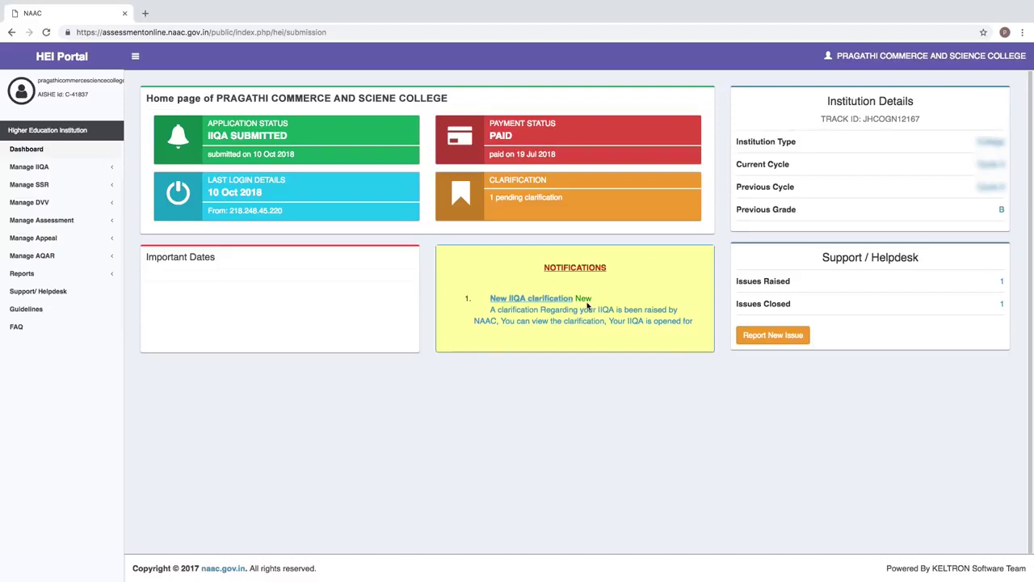
left_click(29, 167)
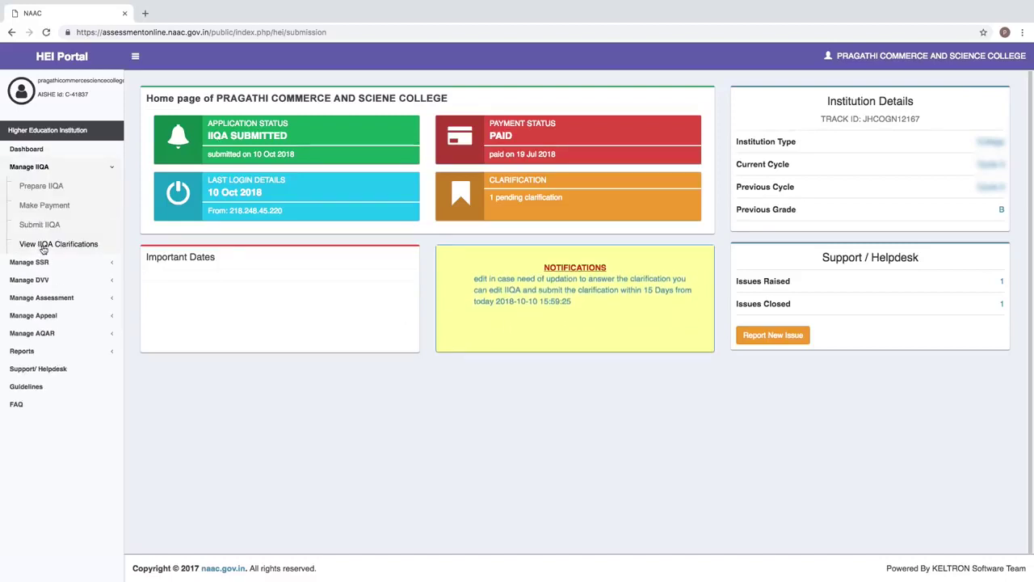
left_click(91, 244)
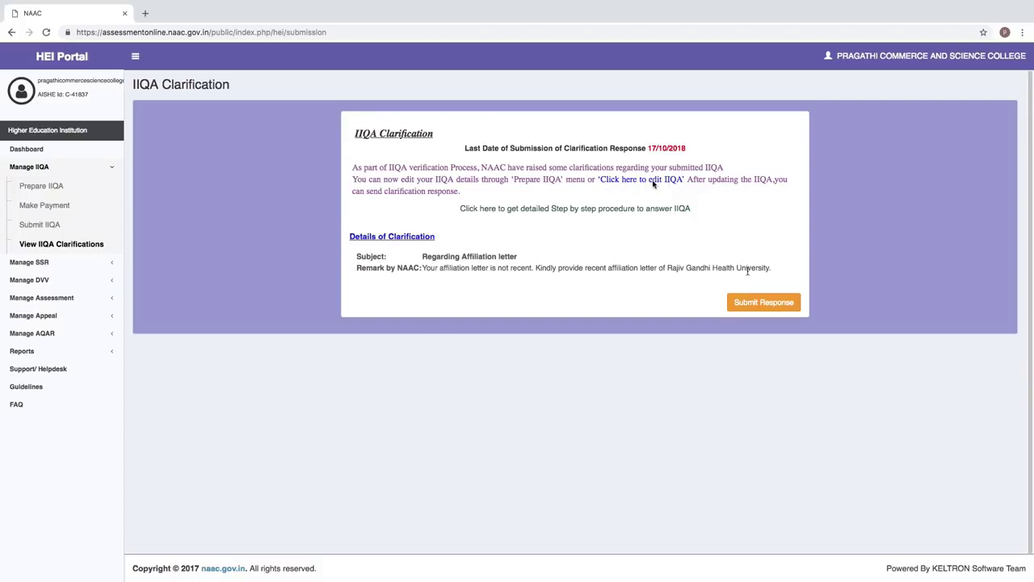
- Reopen the IIQA from the clarification page at its Affiliation Compliance section
left_click(653, 183)
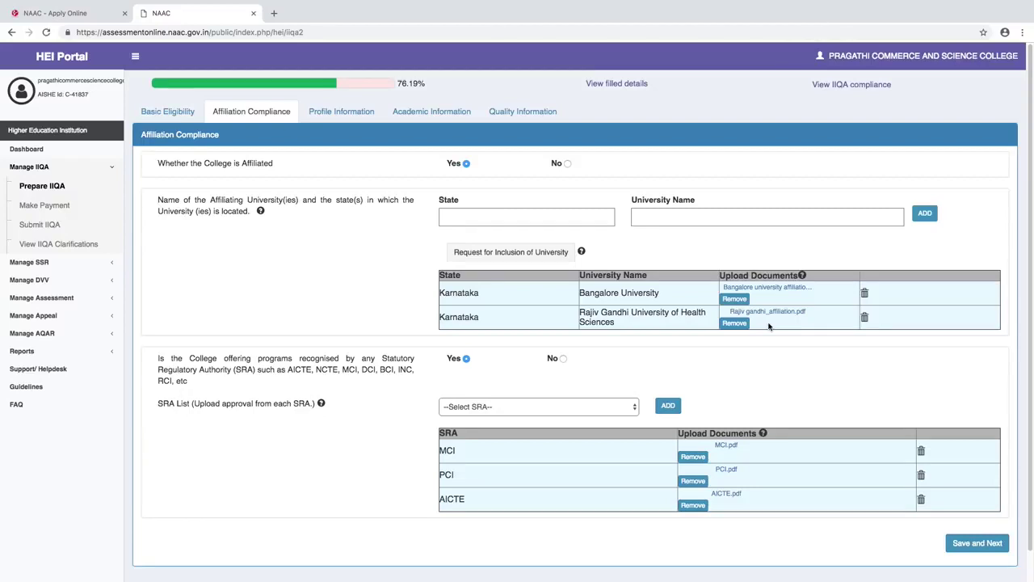
- Swap Rajiv Gandhi University's affiliation file for 'affiliation letter request to rajiv.pdf' and go back to the clarifications
left_click(735, 323)
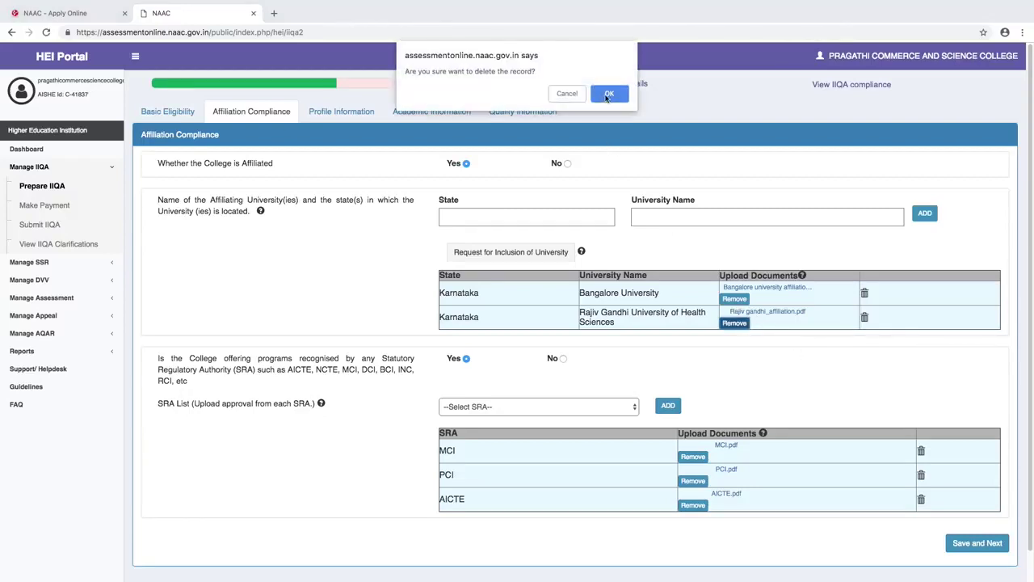
left_click(610, 97)
left_click(755, 321)
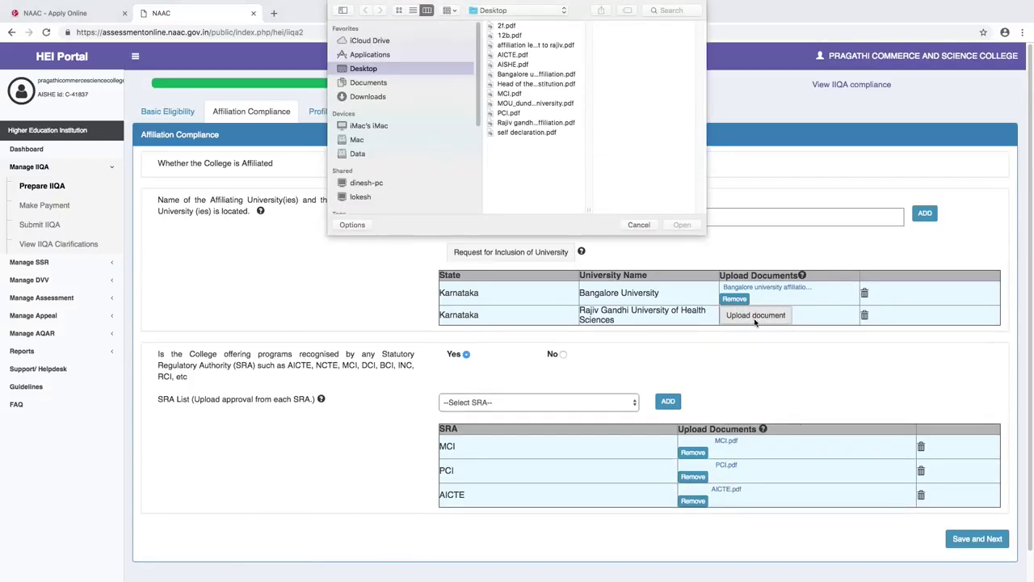
left_click(535, 45)
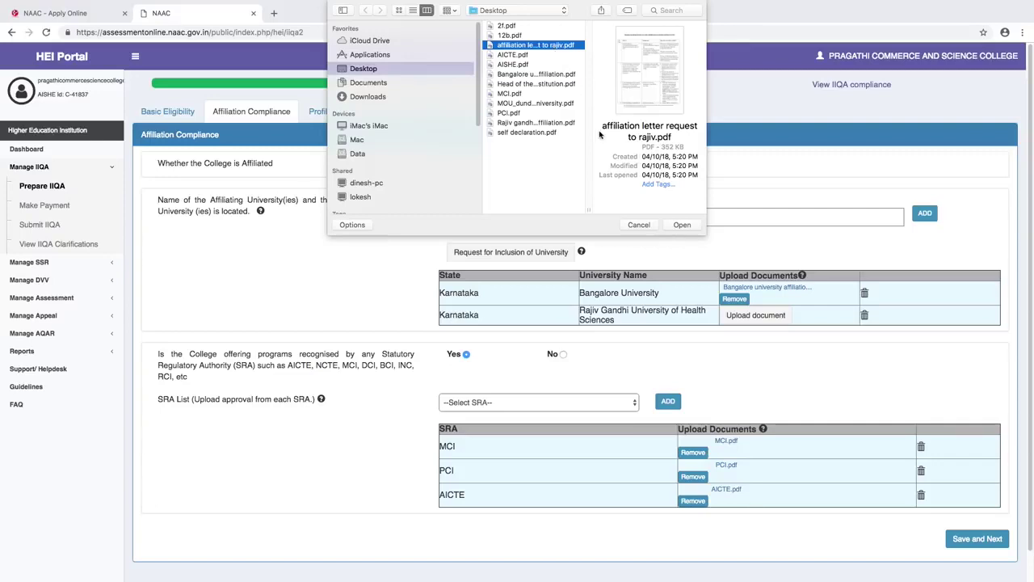
left_click(682, 225)
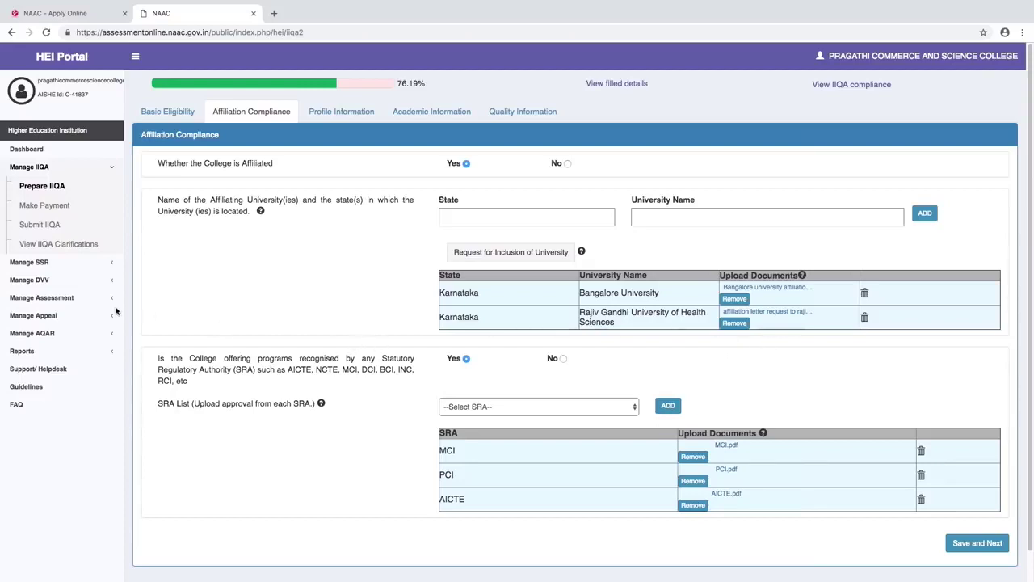
left_click(86, 245)
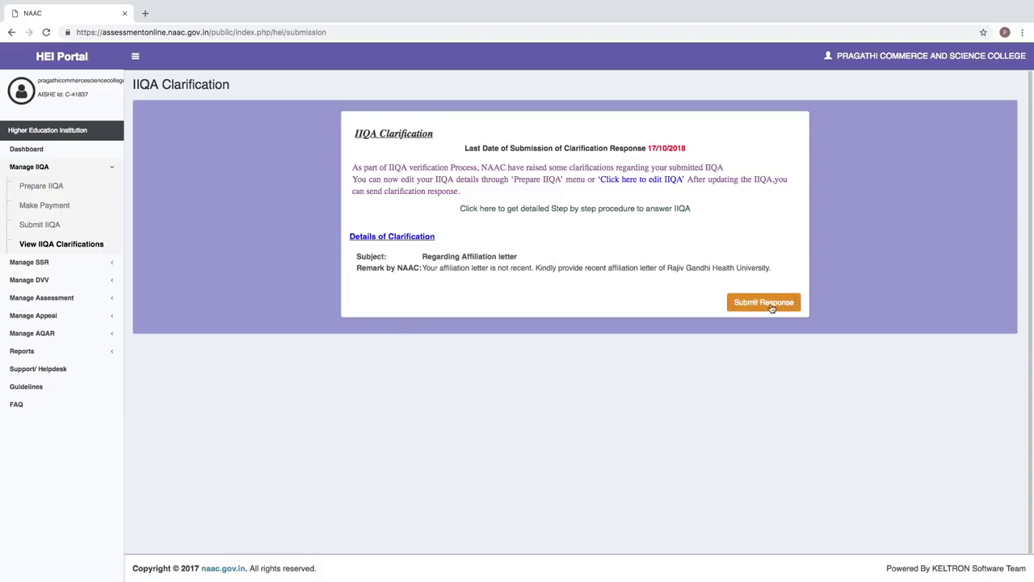
- Send a clarification response saying the Rajiv Gandhi affiliation extension request is attached, accepting the terms
left_click(764, 303)
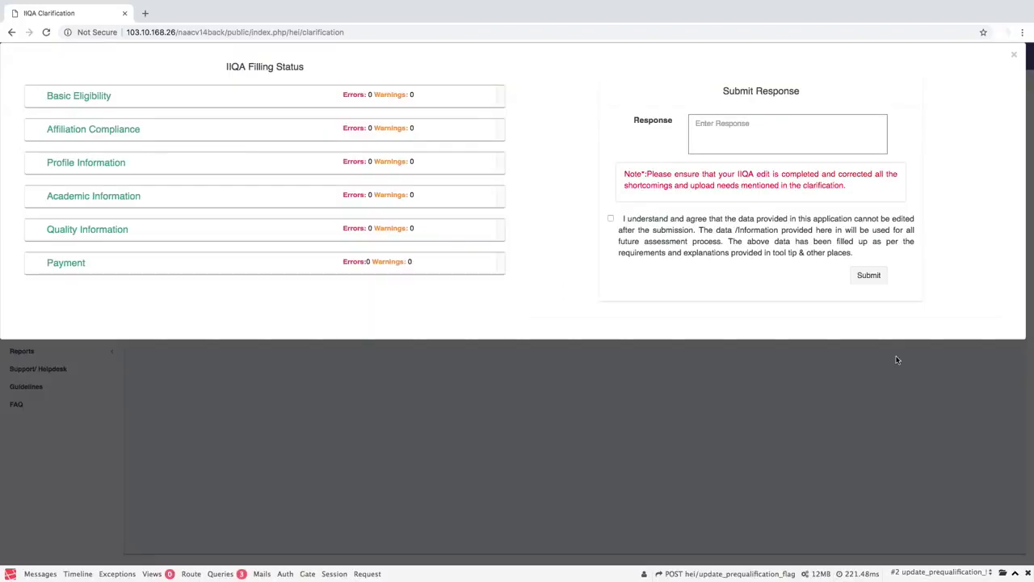
left_click(721, 138)
type("the affiliation extention request from Rajivgandhi Health University is attached")
key("ctrl+a")
type("the affiliation extension request from Rajiv gandhi Health University is attached")
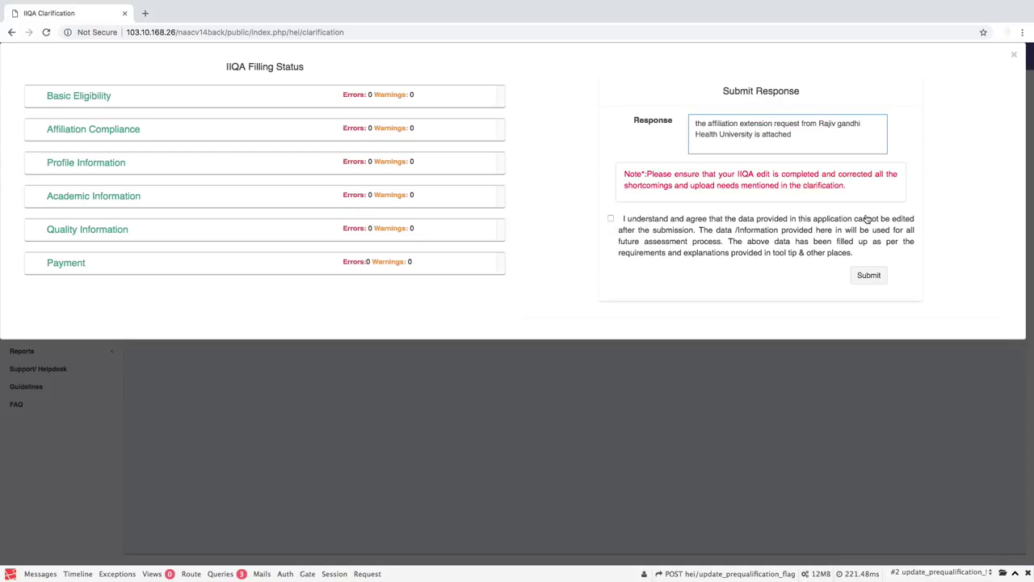
left_click(612, 219)
left_click(871, 276)
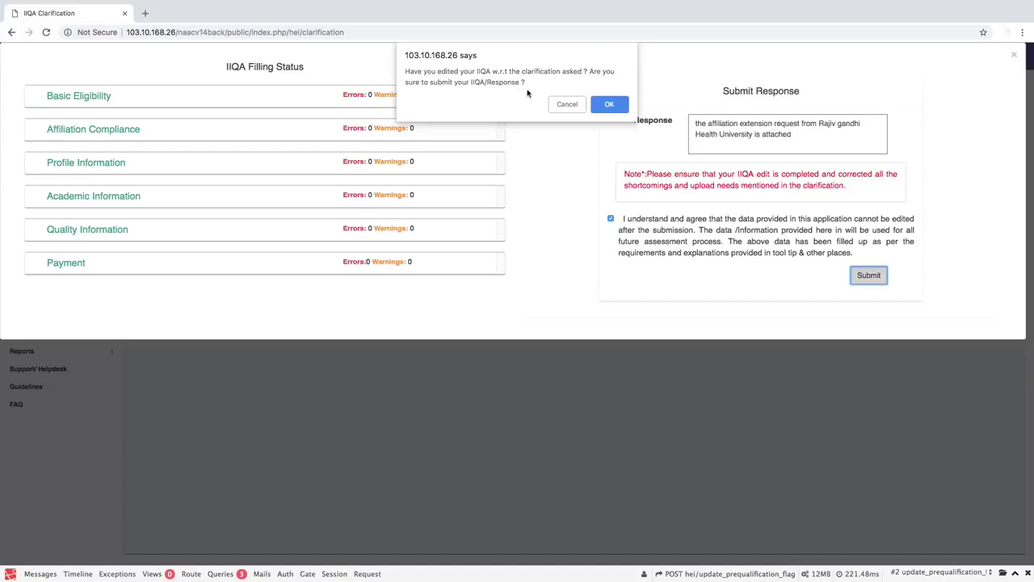
left_click(607, 104)
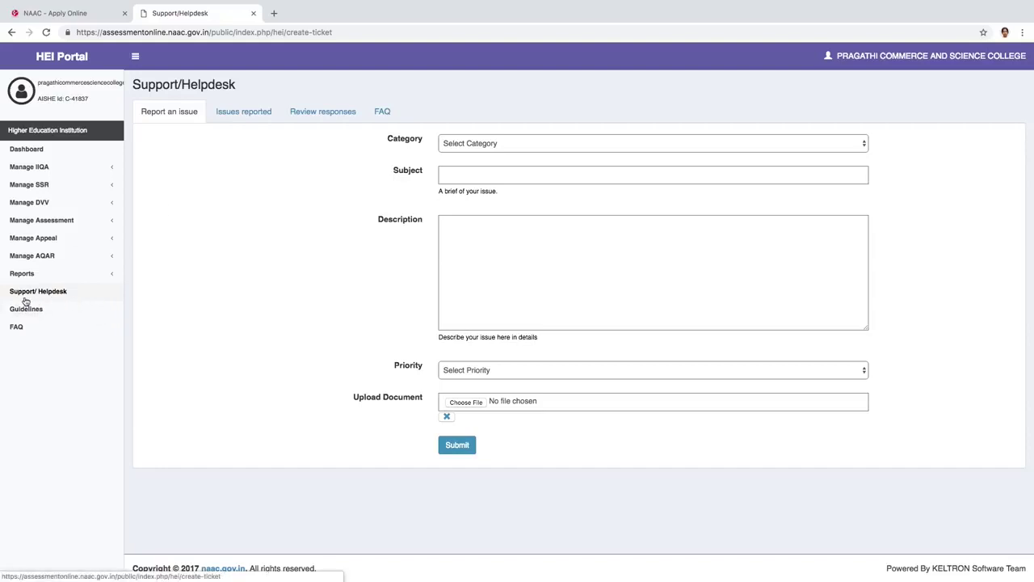
left_click(59, 297)
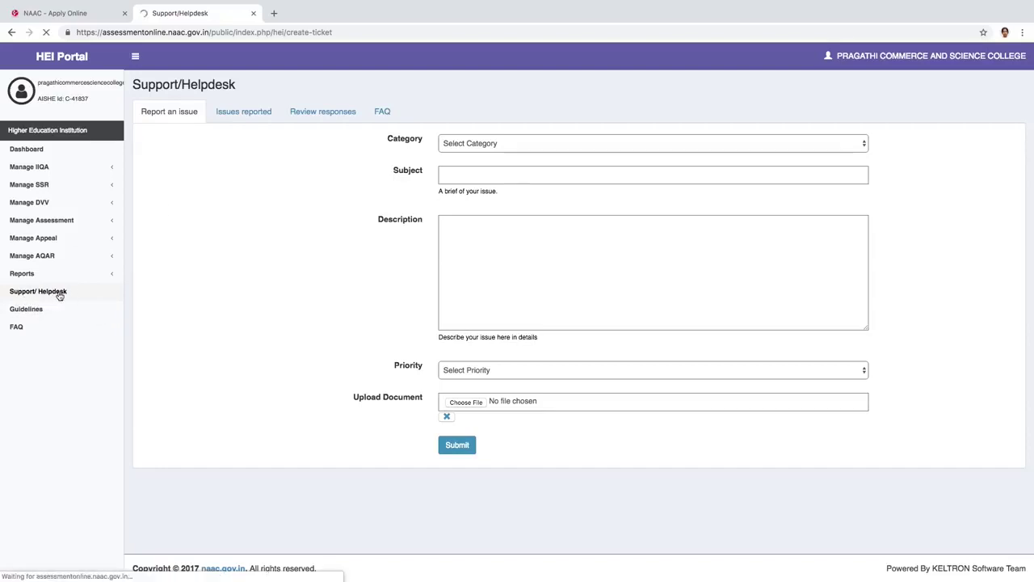